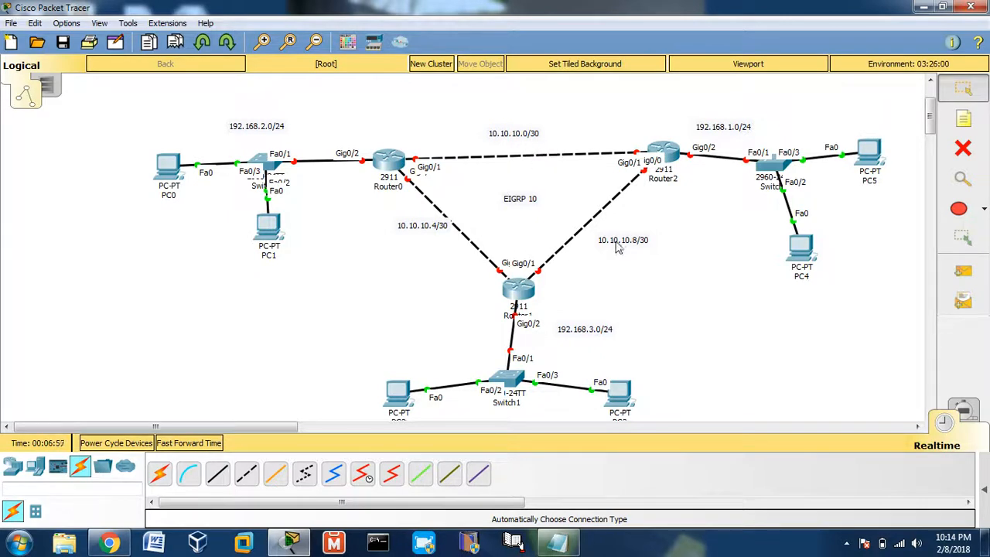
Open Router0's command line and decline the initial configuration dialog.
{"action": "left_click_drag", "start_coordinate": [502, 378], "coordinate": [509, 379]}
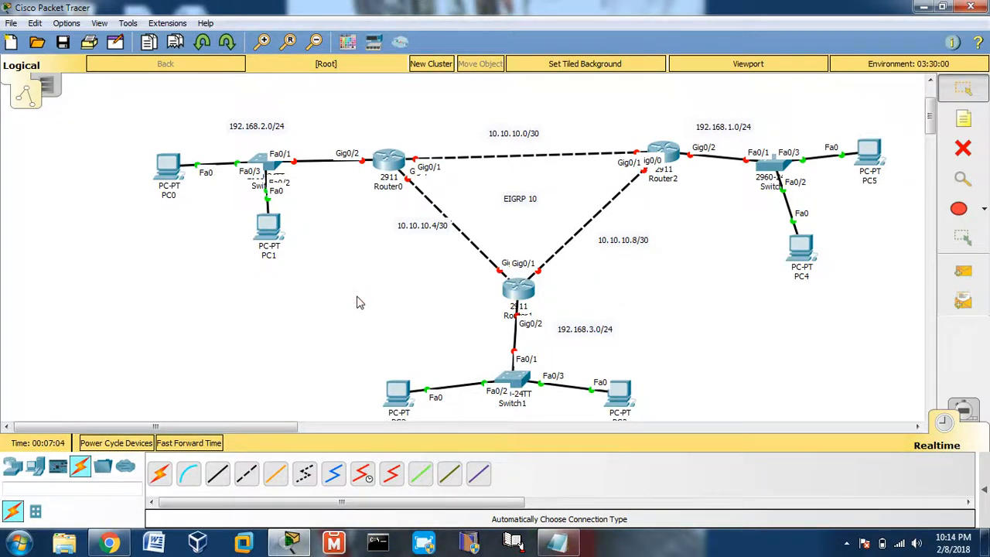
{"action": "left_click", "coordinate": [387, 164]}
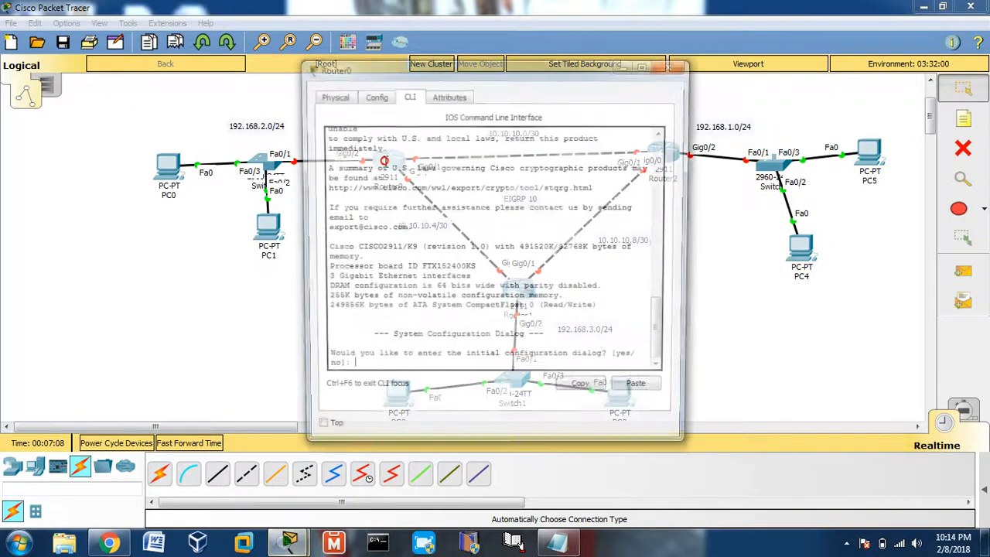
{"action": "left_click_drag", "start_coordinate": [410, 70], "coordinate": [681, 49]}
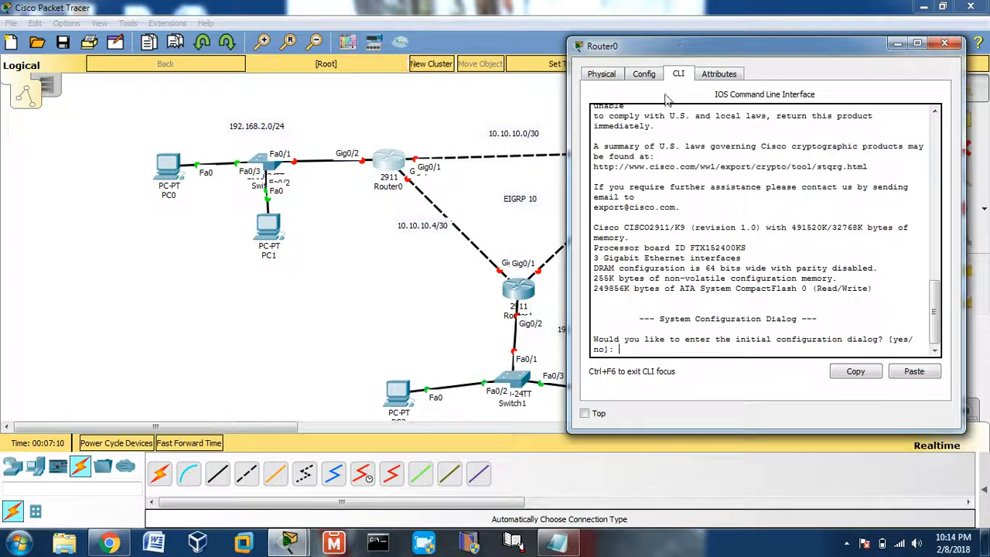
{"action": "type", "text": "n"}
{"action": "key", "text": "Return"}
{"action": "key", "text": "Return"}
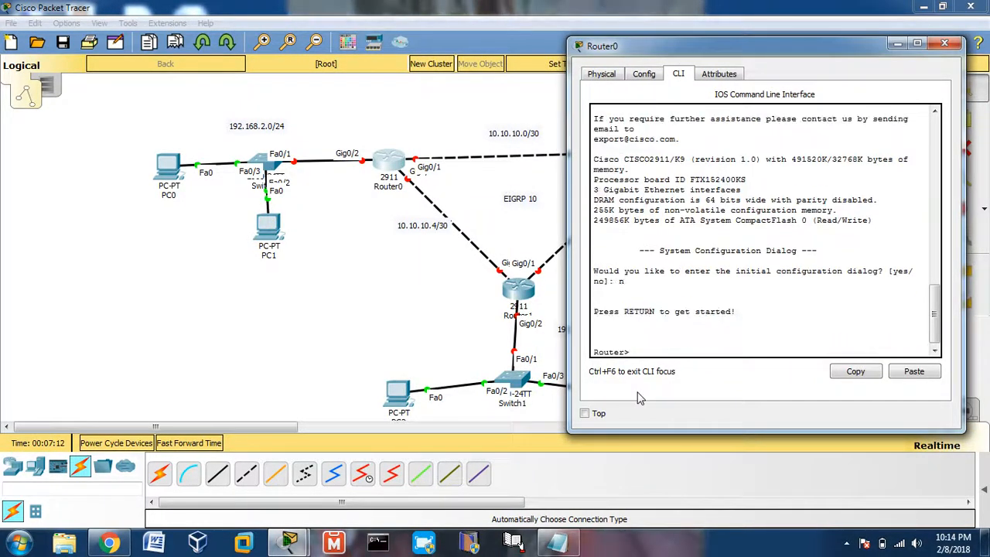
Enter privileged mode and global configuration mode on Router0.
{"action": "type", "text": "en"}
{"action": "key", "text": "Return"}
{"action": "key", "text": "Return"}
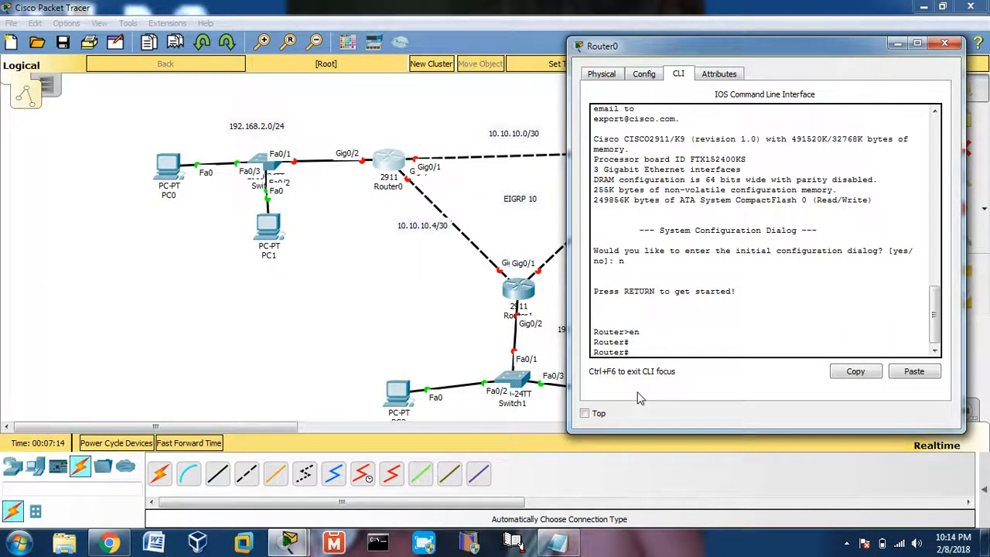
{"action": "type", "text": "conf"}
{"action": "type", "text": " t"}
{"action": "key", "text": "Return"}
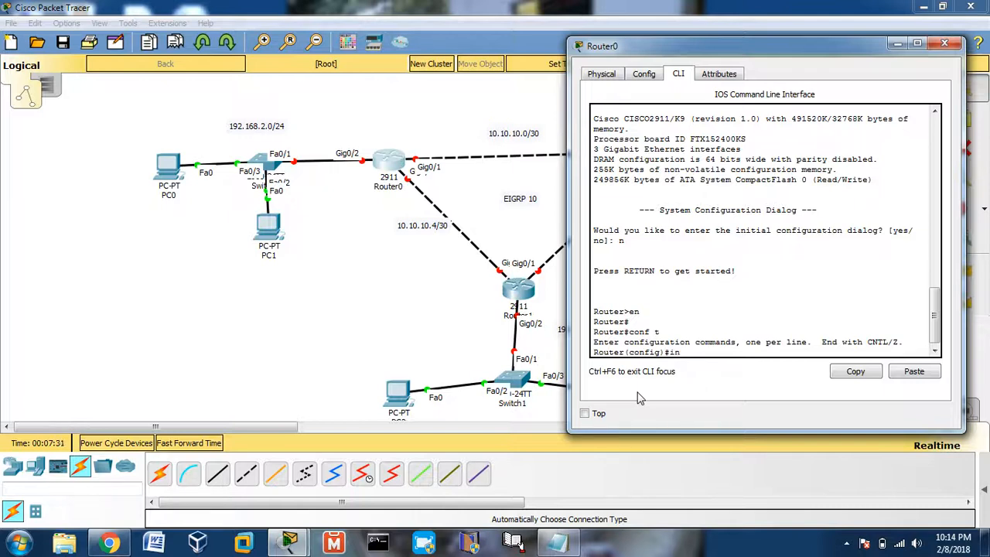
Assign 10.10.10.5 with mask 255.255.255.252 to Router0's interface g0/0 and enable the interface.
{"action": "type", "text": "0/0"}
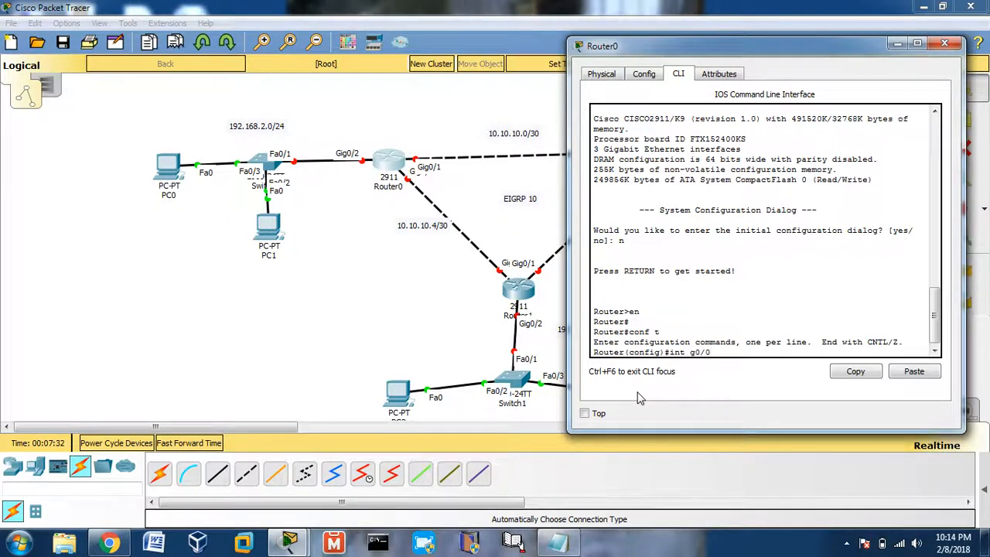
{"action": "key", "text": "Return"}
{"action": "type", "text": "ip add"}
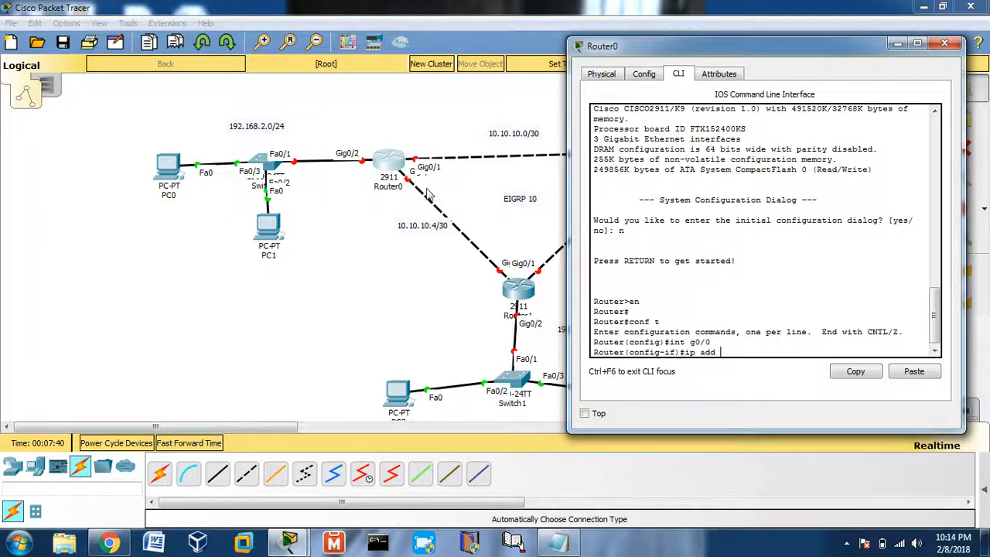
{"action": "left_click", "coordinate": [381, 209]}
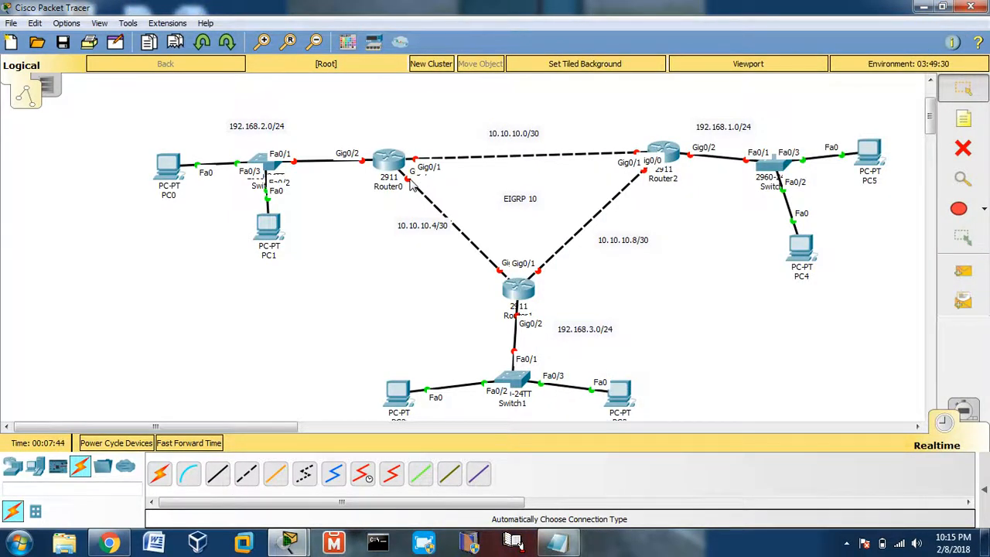
{"action": "left_click", "coordinate": [391, 160]}
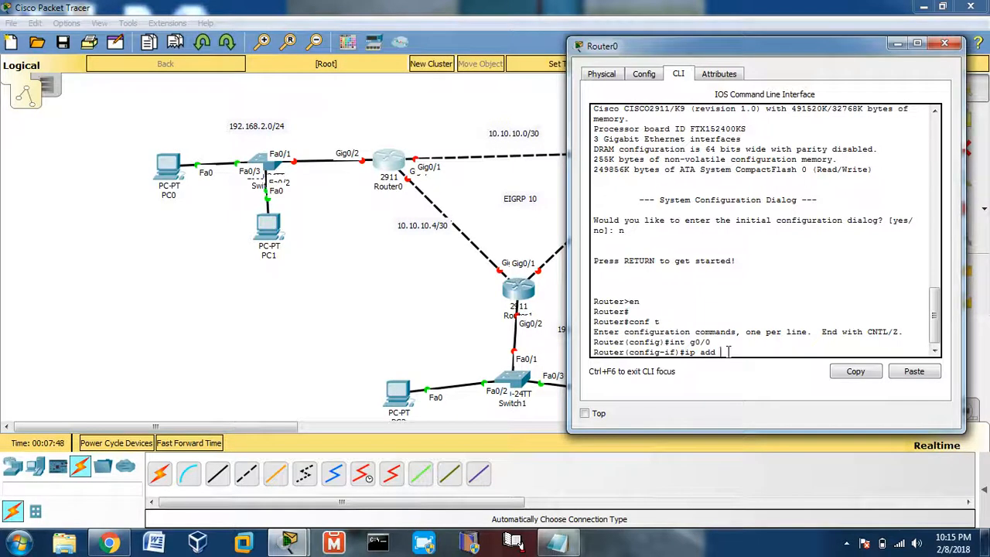
{"action": "type", "text": "10.10.10.5"}
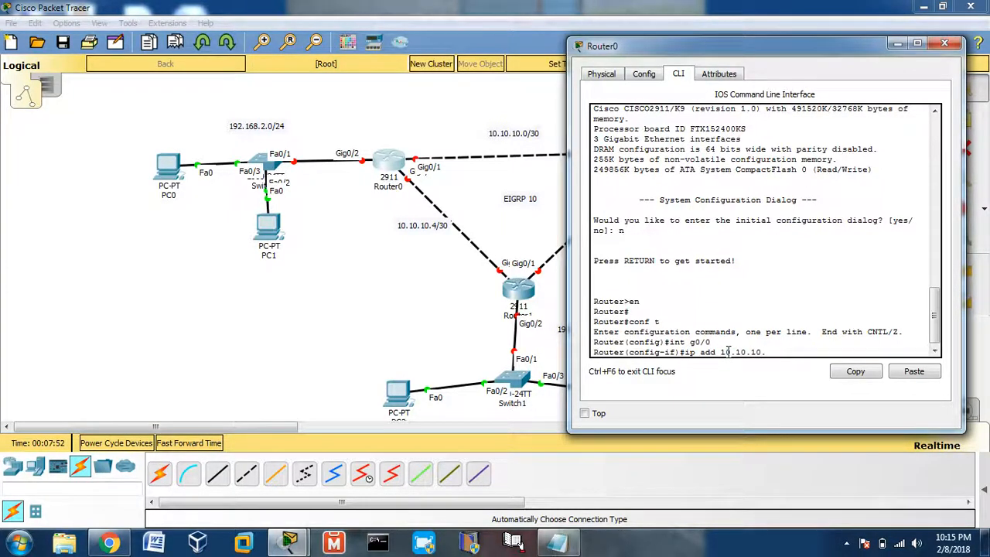
{"action": "type", "text": " 255.255.255.252"}
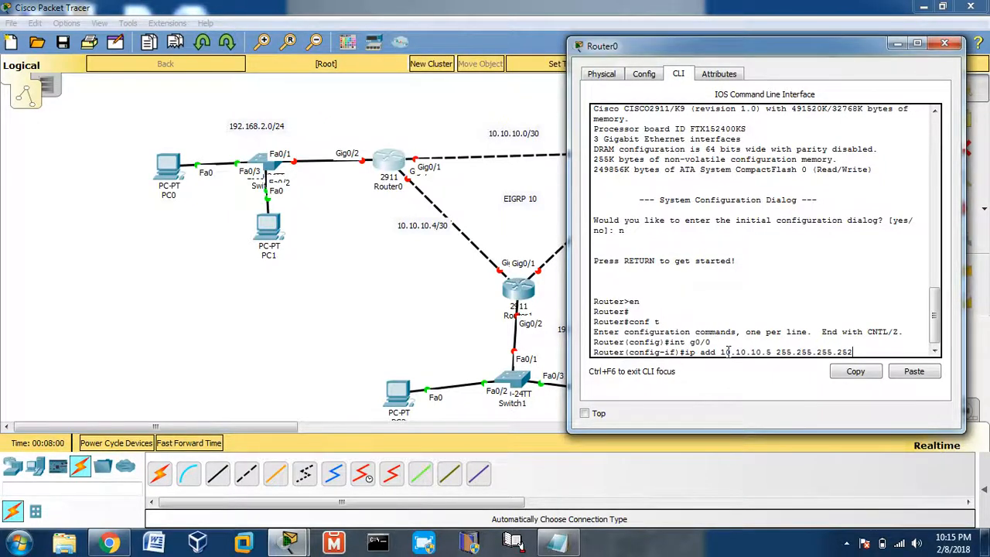
{"action": "key", "text": "Return"}
{"action": "type", "text": "no shut"}
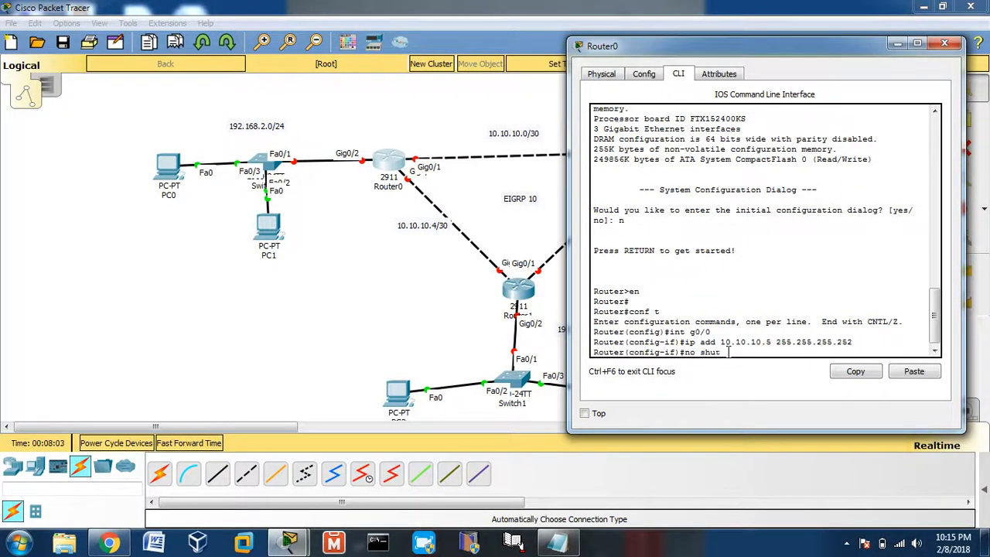
{"action": "key", "text": "Return"}
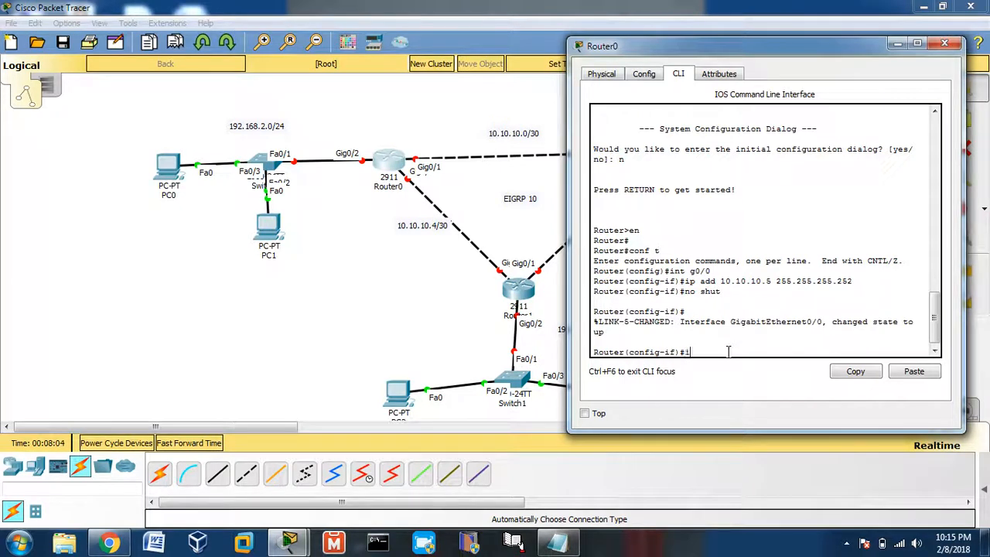
Assign 10.10.10.1 with mask 255.255.255.252 to Router0's interface g0/1 and enable the interface.
{"action": "type", "text": "int g0/1"}
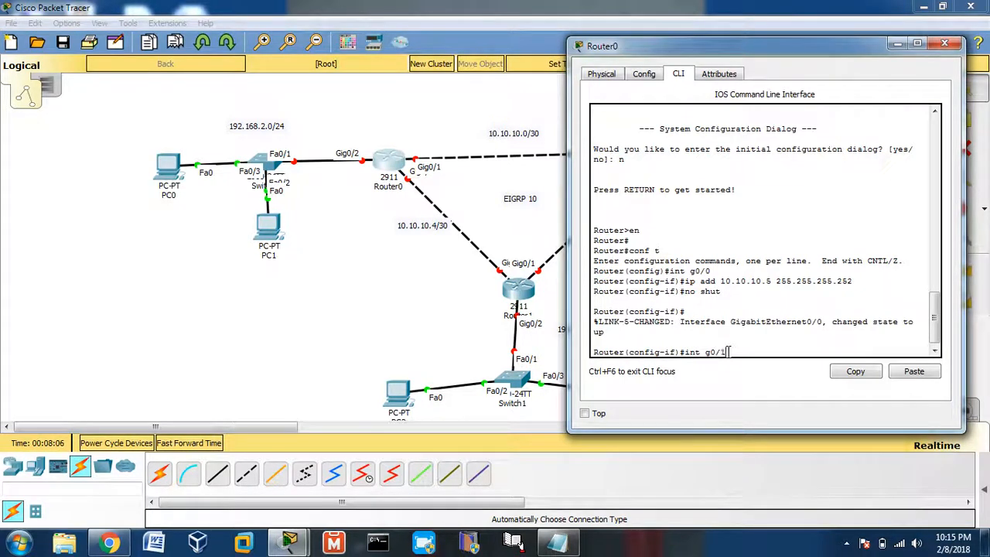
{"action": "key", "text": "Return"}
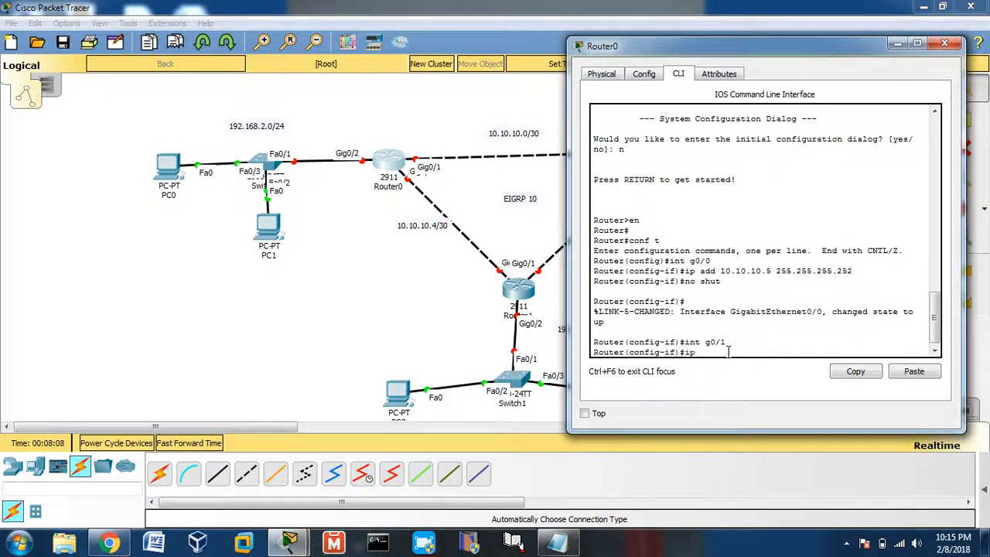
{"action": "type", "text": "ip add 10.10.10.1 "}
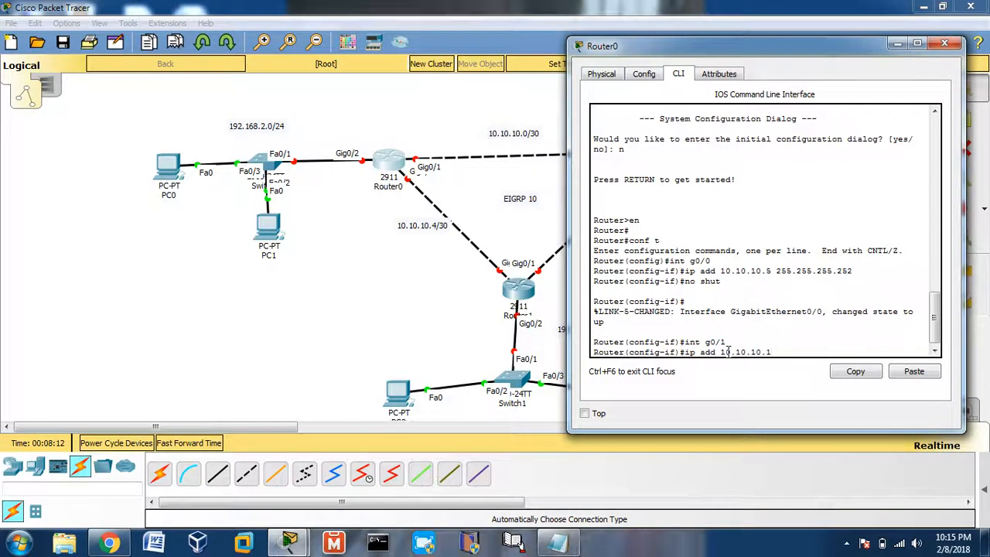
{"action": "type", "text": "255.2"}
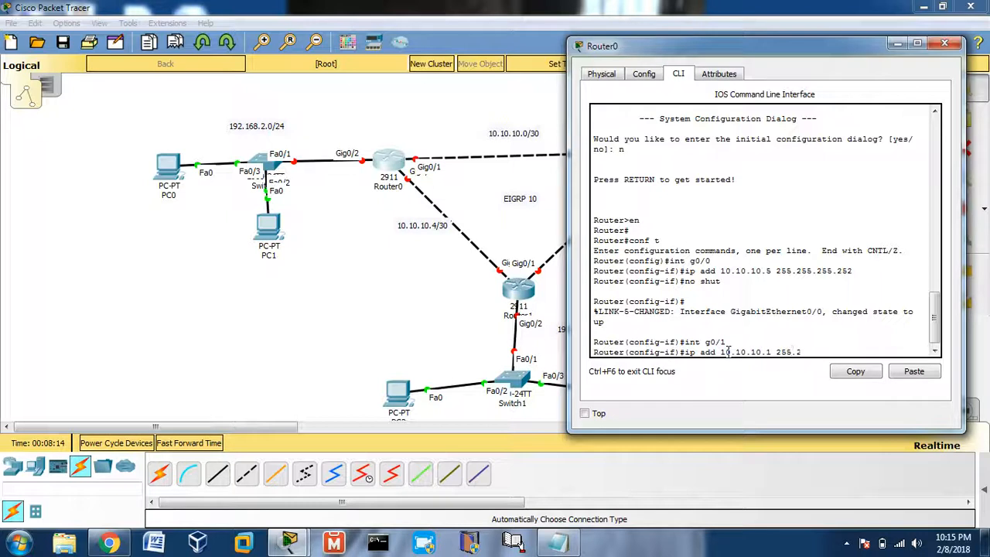
{"action": "type", "text": "55.255.252"}
{"action": "key", "text": "Return"}
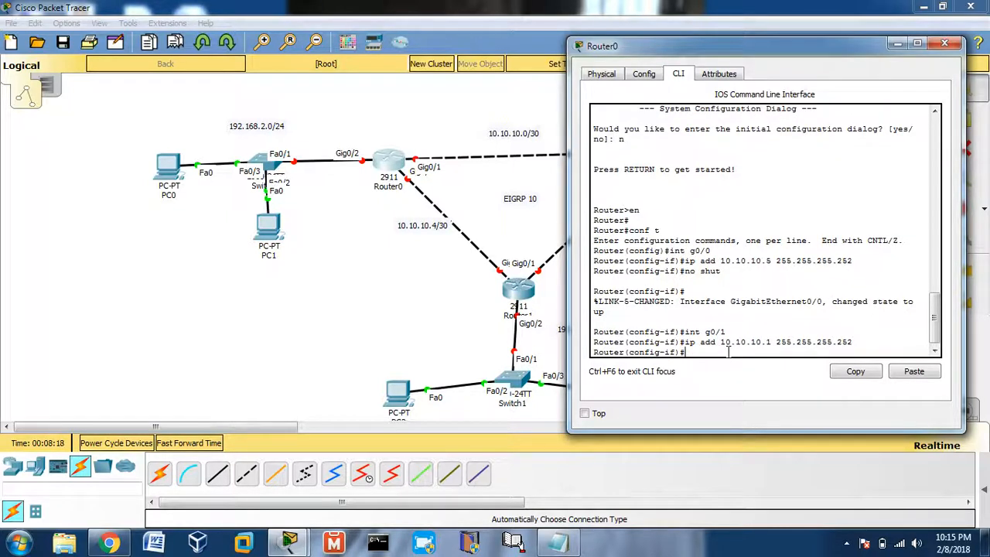
{"action": "type", "text": "no shut"}
{"action": "key", "text": "Return"}
{"action": "key", "text": "Return"}
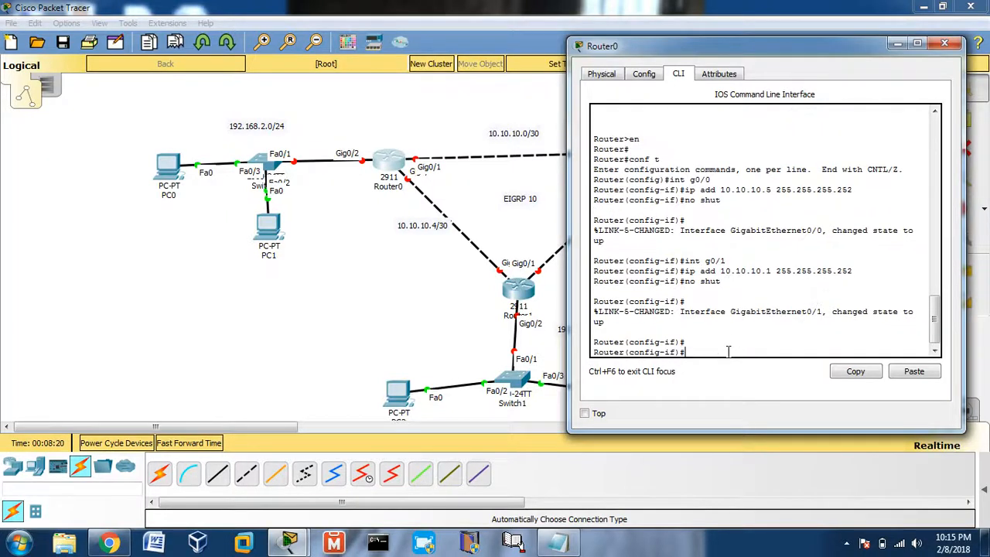
Assign 192.168.2.1 with mask 255.255.255.0 to Router0's interface g0/2, and move the 192.168.2.0/24 label closer to Router0.
{"action": "type", "text": "int g0/"}
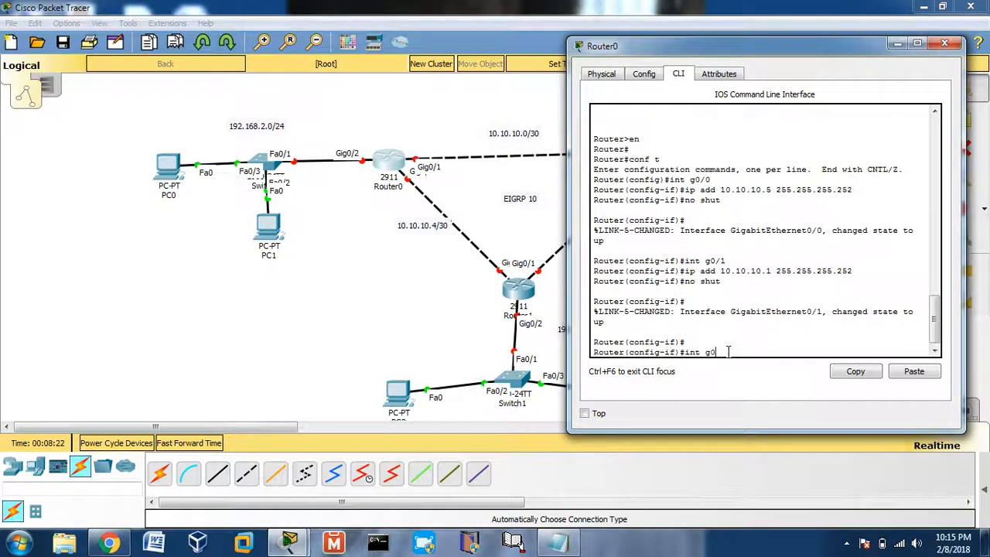
{"action": "type", "text": "2"}
{"action": "key", "text": "Return"}
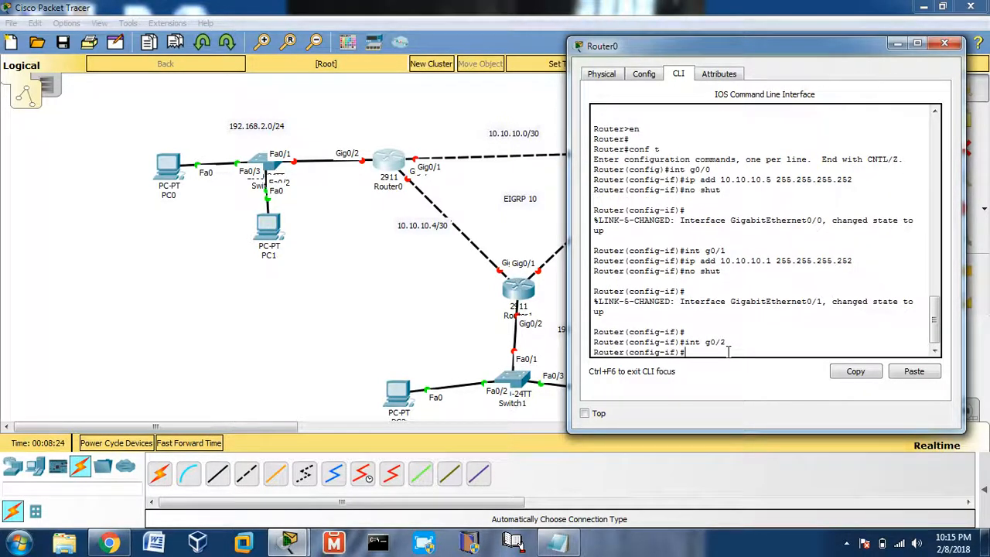
{"action": "type", "text": "ip add"}
{"action": "left_click", "coordinate": [269, 136]}
{"action": "left_click_drag", "start_coordinate": [270, 136], "coordinate": [310, 136]}
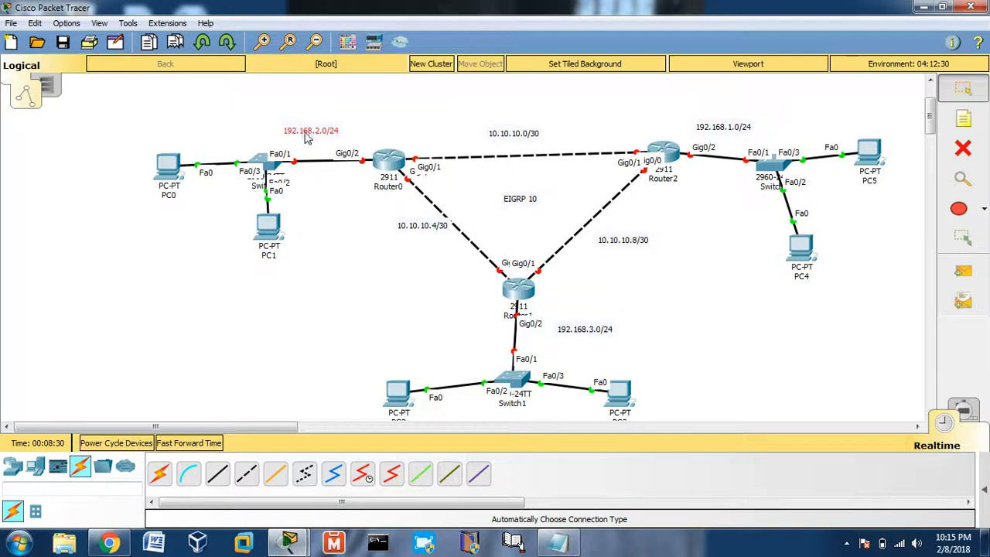
{"action": "left_click", "coordinate": [387, 163]}
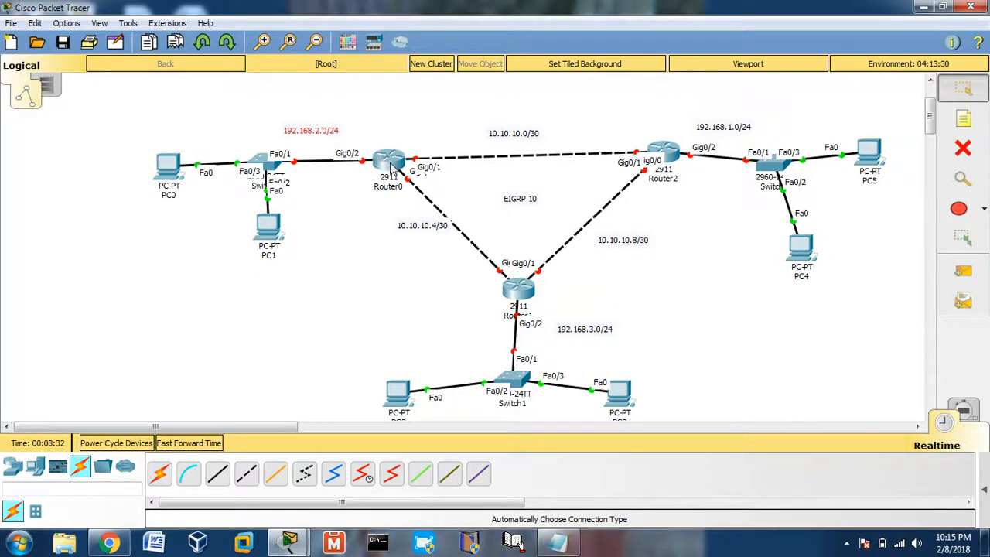
{"action": "type", "text": "192.168"}
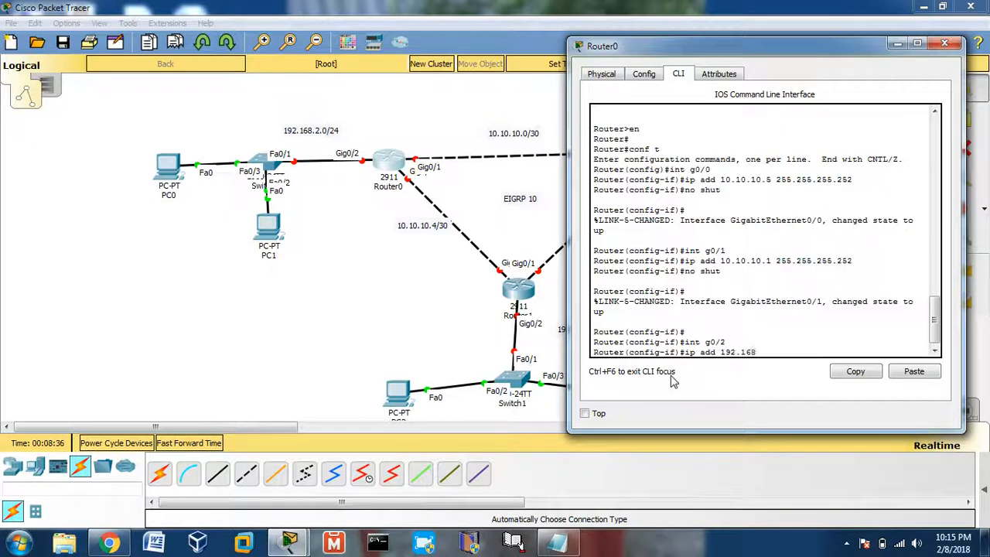
{"action": "type", "text": ".2"}
{"action": "type", "text": ".1 255.255.255.255.0"}
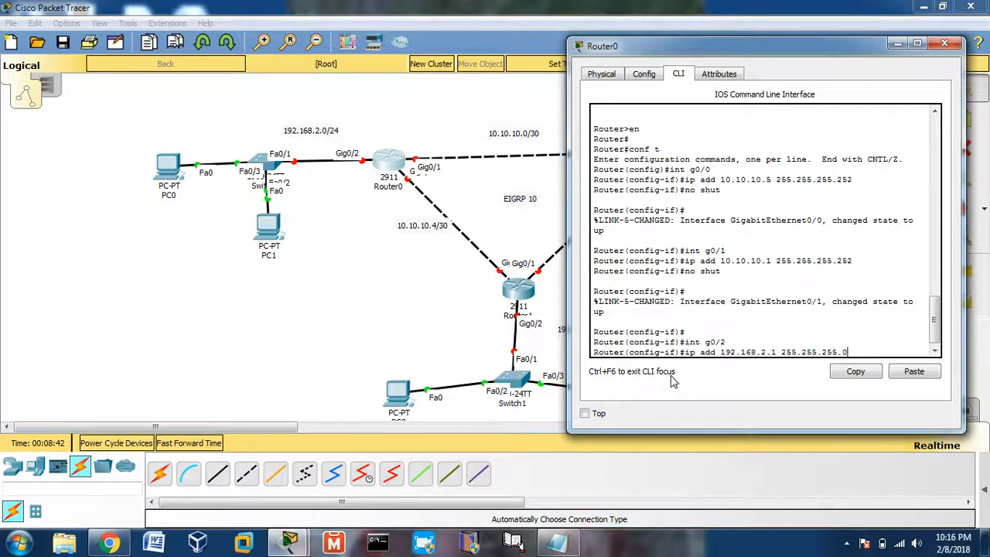
{"action": "key", "text": "Return"}
Enable Router0's interface g0/2 and save the router's configuration with do wr.
{"action": "type", "text": "nfig-if)#n"}
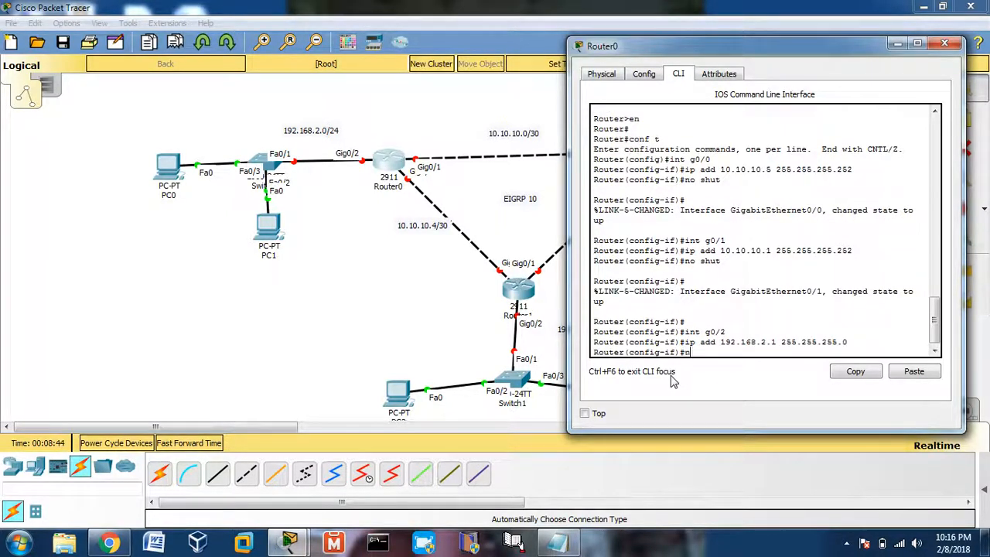
{"action": "type", "text": "o shut"}
{"action": "key", "text": "Return"}
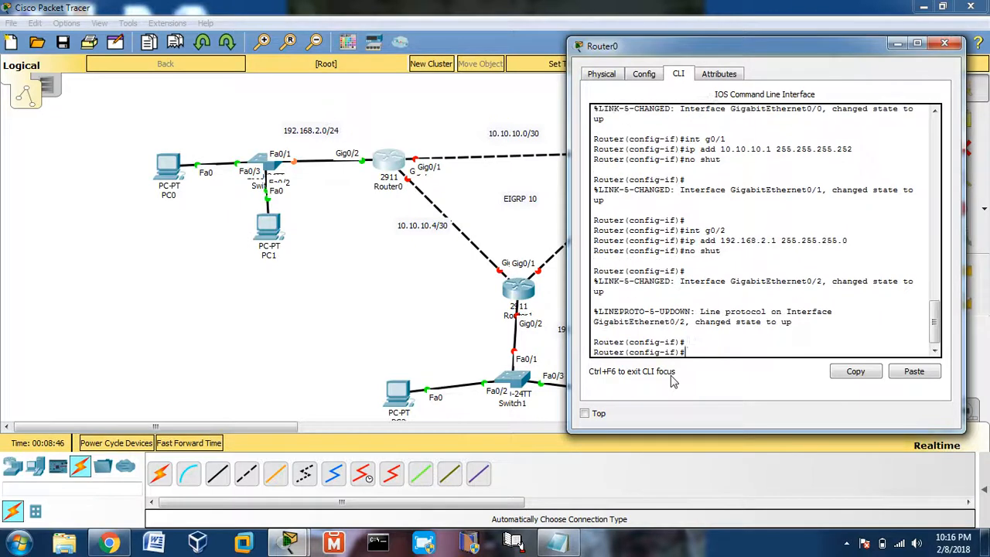
{"action": "type", "text": "do wr"}
{"action": "key", "text": "Return"}
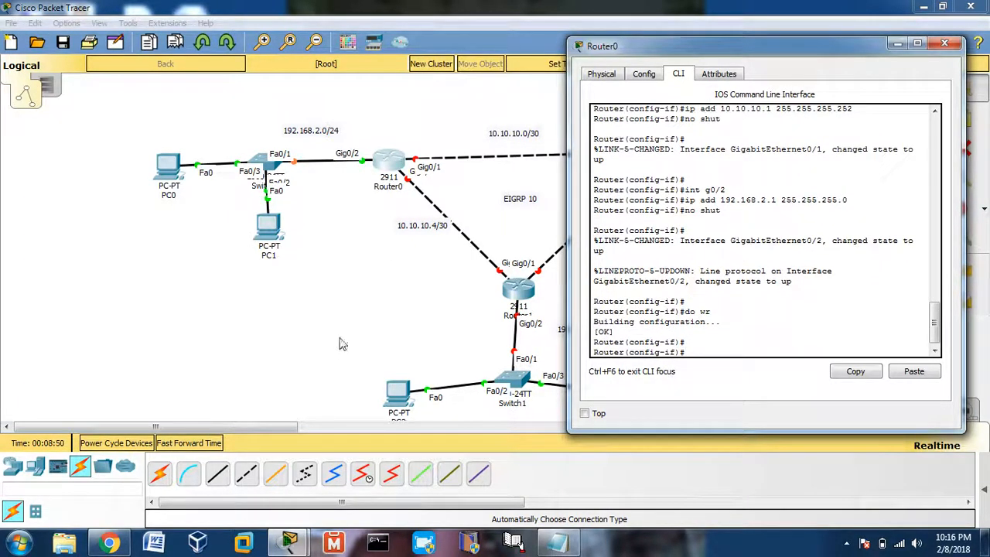
Open Router2's command line and decline the initial configuration dialog.
{"action": "left_click", "coordinate": [359, 319]}
{"action": "left_click", "coordinate": [665, 151]}
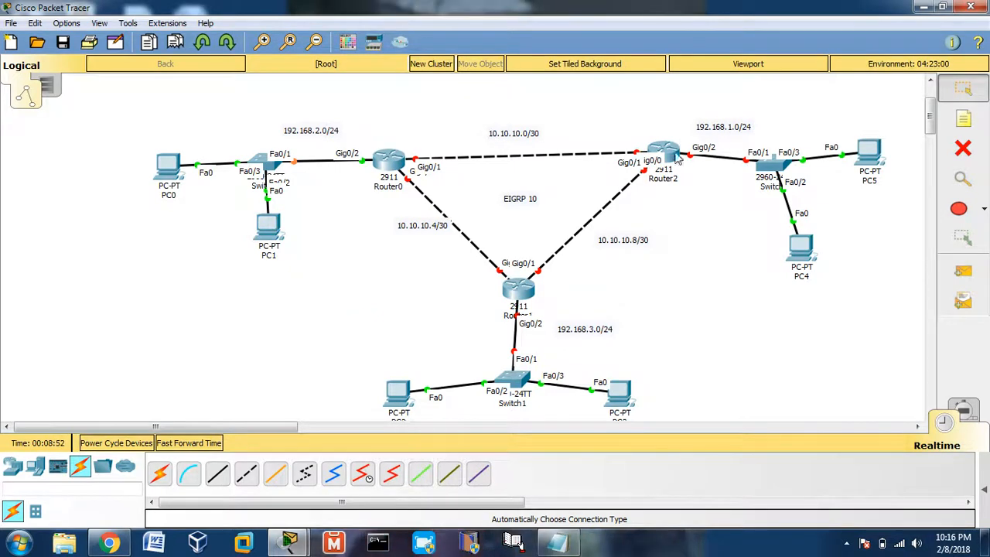
{"action": "left_click_drag", "start_coordinate": [515, 68], "coordinate": [297, 65]}
{"action": "type", "text": "n"}
{"action": "key", "text": "Return"}
{"action": "key", "text": "Return"}
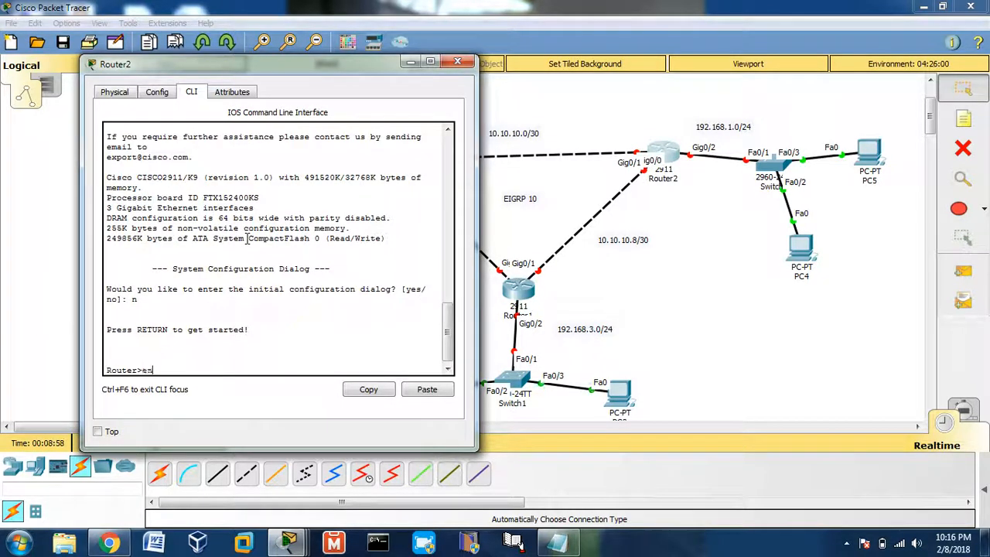
Enter privileged mode and global configuration mode on Router2.
{"action": "type", "text": "en"}
{"action": "key", "text": "Return"}
{"action": "key", "text": "Return"}
{"action": "type", "text": "conf t"}
{"action": "key", "text": "Return"}
{"action": "key", "text": "Return"}
Enable Router2's interface g0/0 and assign it 10.10.10.2 with mask 255.255.255.252.
{"action": "type", "text": "int g"}
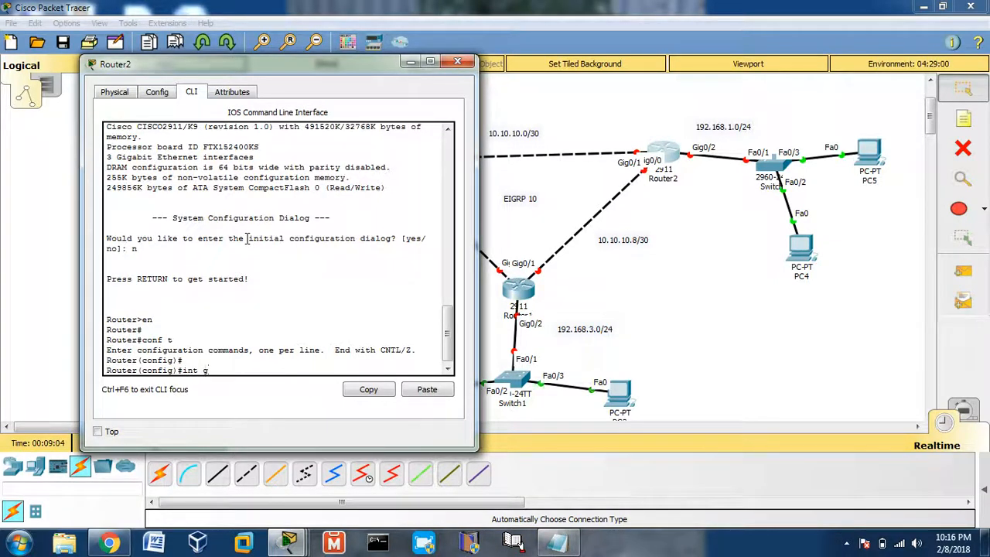
{"action": "type", "text": "0/0"}
{"action": "key", "text": "Return"}
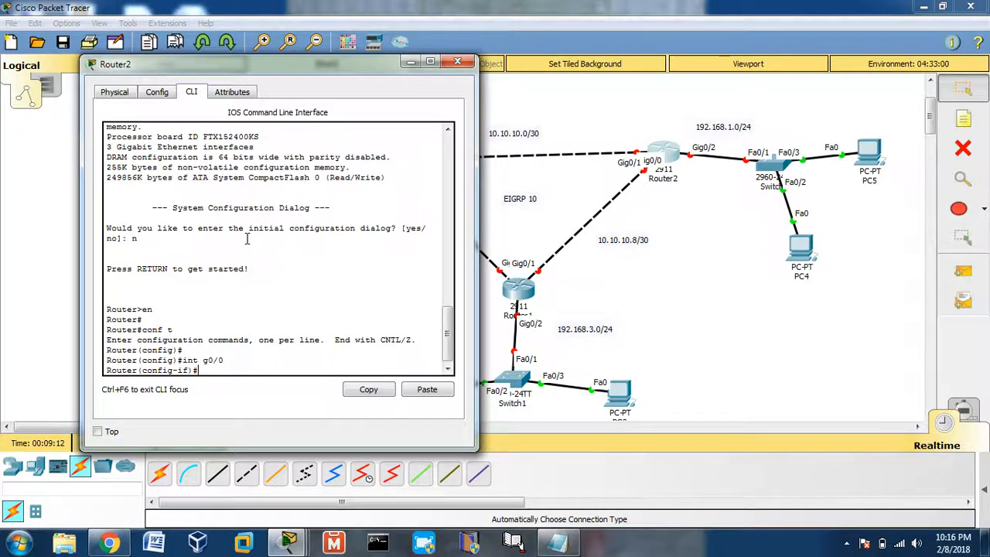
{"action": "type", "text": "no shut"}
{"action": "key", "text": "Return"}
{"action": "key", "text": "Return"}
{"action": "key", "text": "Return"}
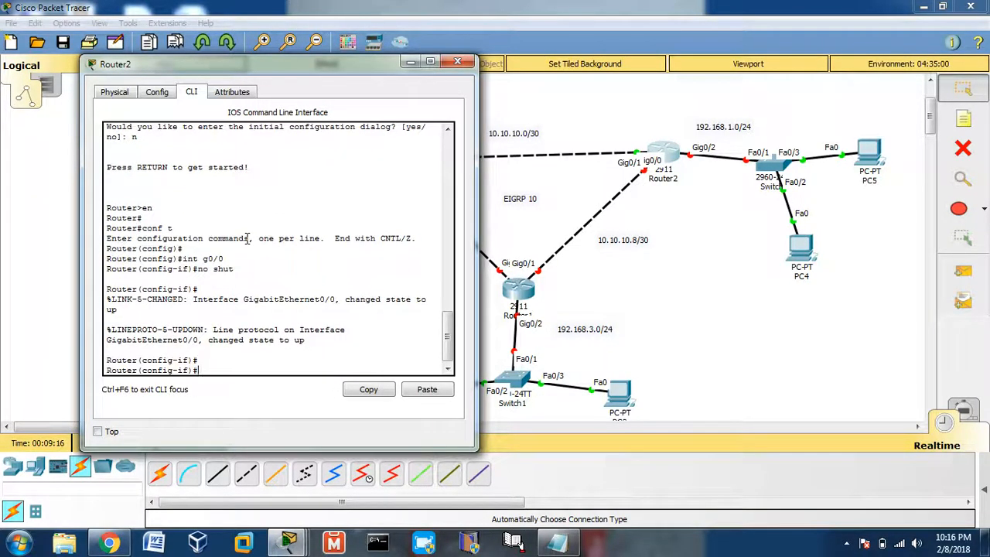
{"action": "type", "text": "ip add 10.10.10.2"}
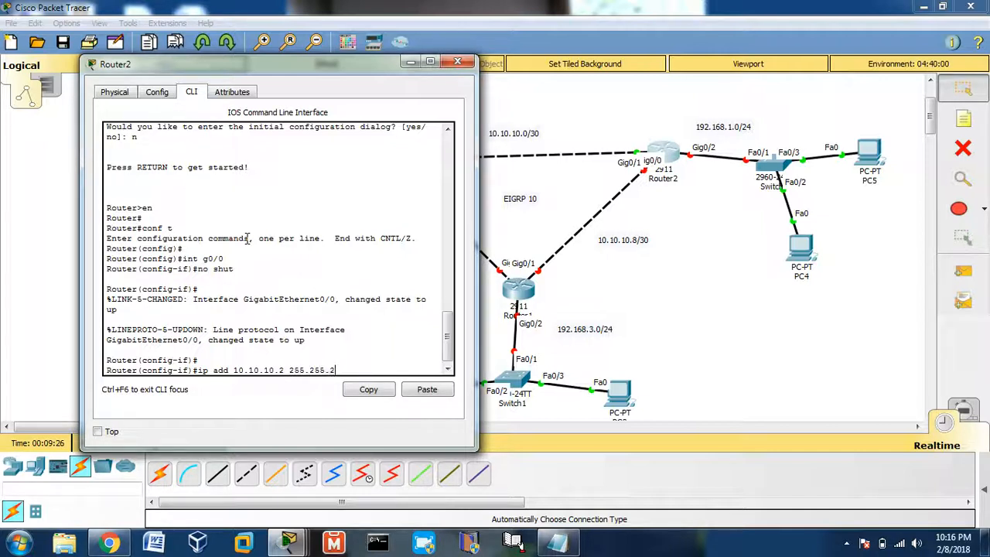
{"action": "type", "text": "255.255.255.252"}
{"action": "key", "text": "Return"}
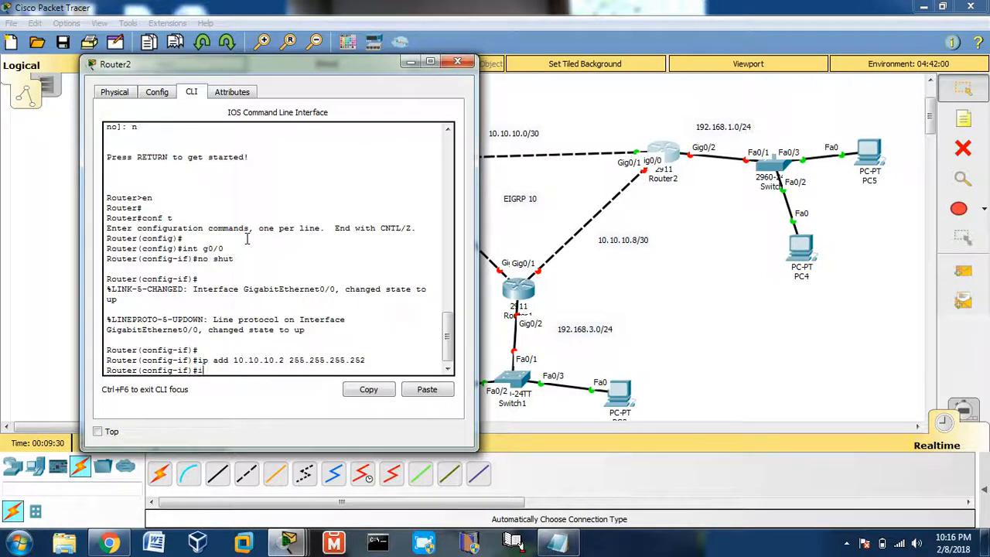
Assign 10.10.10.9 with mask 255.255.255.252 to Router2's interface g0/1 and enable it.
{"action": "type", "text": "int g0/"}
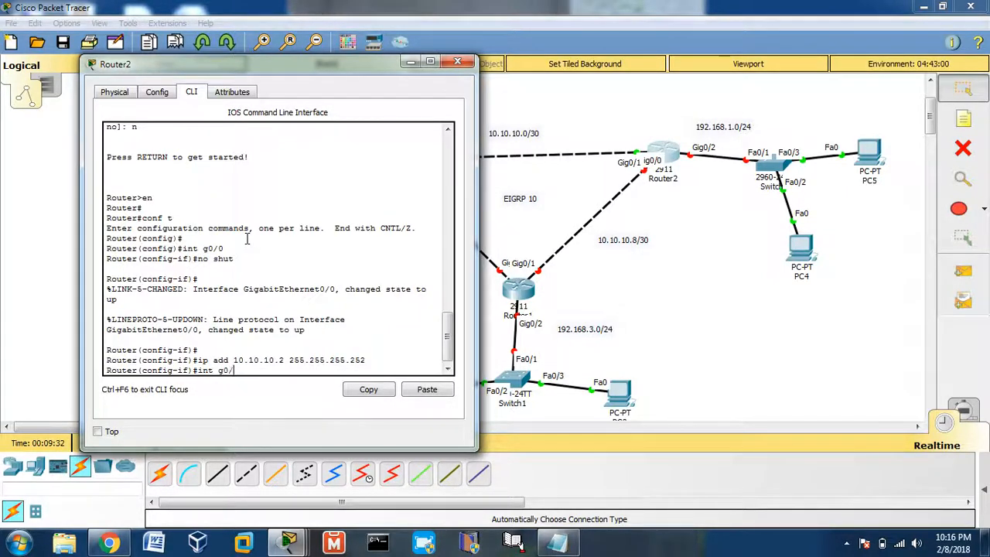
{"action": "type", "text": "1"}
{"action": "key", "text": "Return"}
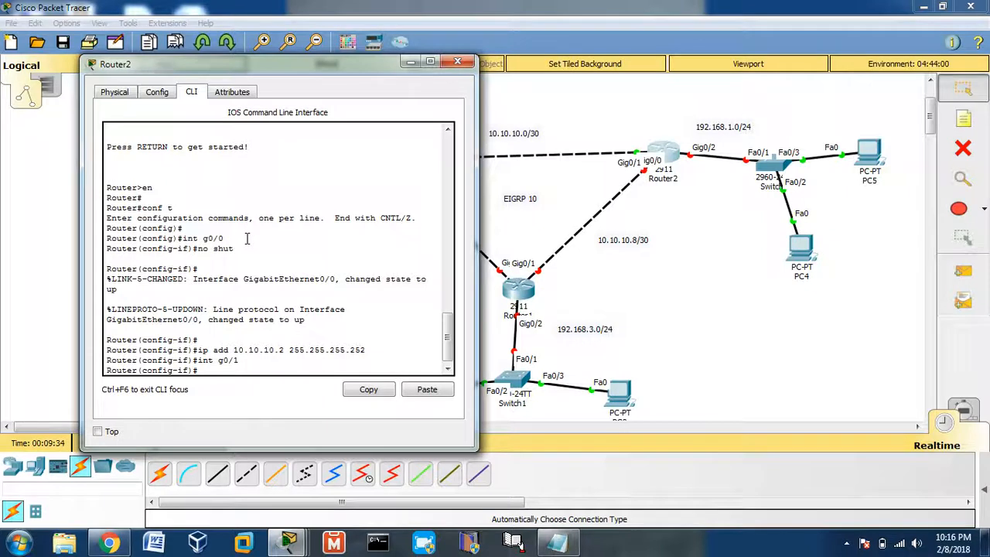
{"action": "type", "text": "ip add 10.10.10.9"}
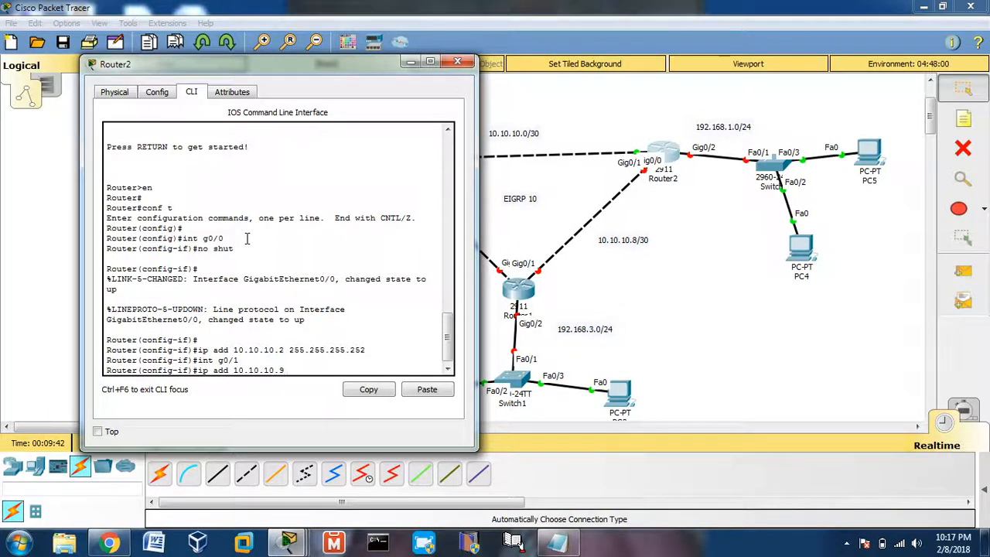
{"action": "type", "text": "25"}
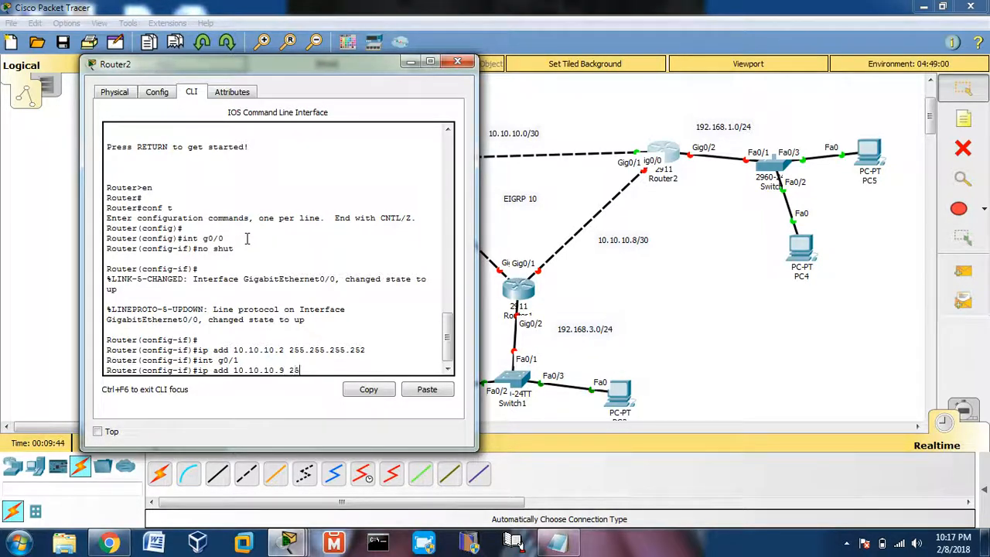
{"action": "type", "text": "5.255.2555.252"}
{"action": "key", "text": "BackSpace"}
{"action": "key", "text": "Return"}
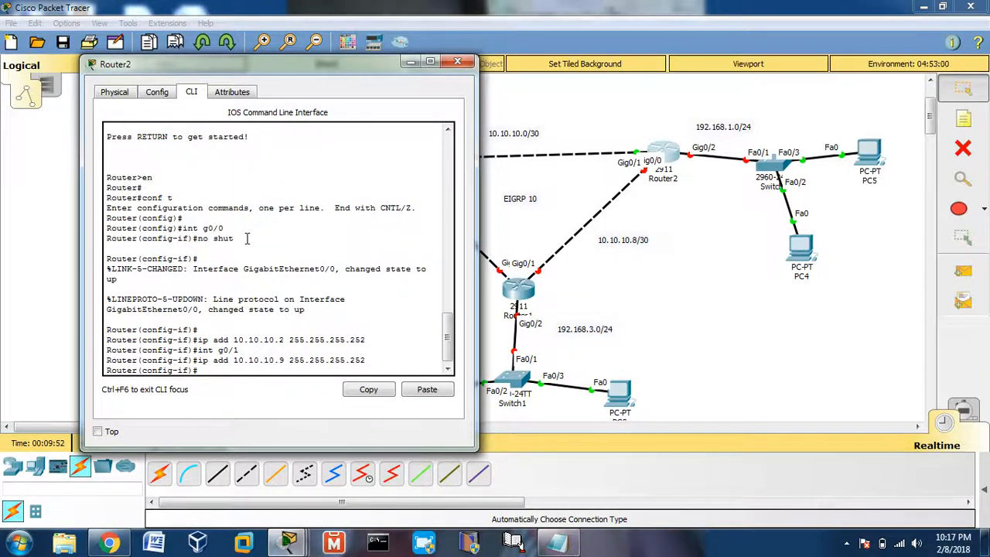
{"action": "type", "text": "no shut"}
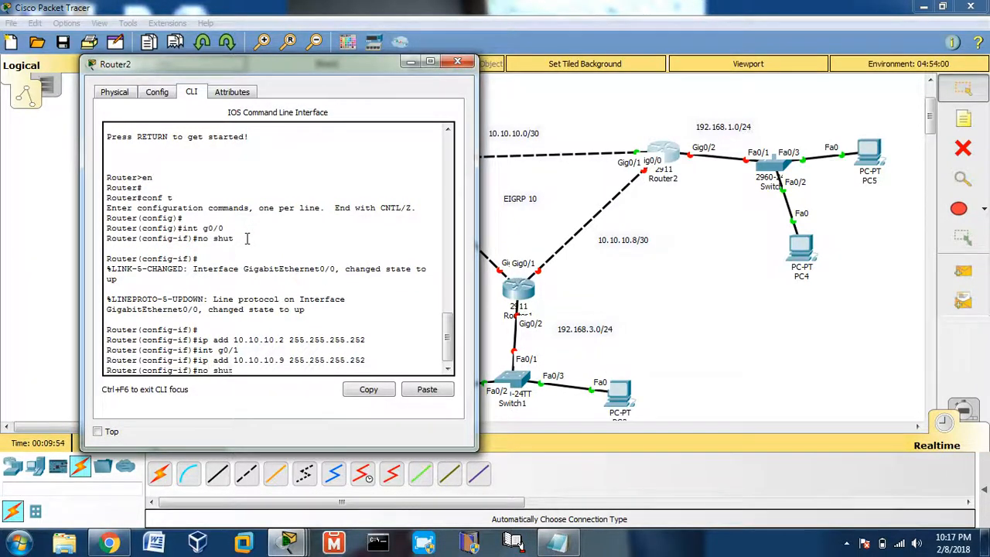
{"action": "key", "text": "Return"}
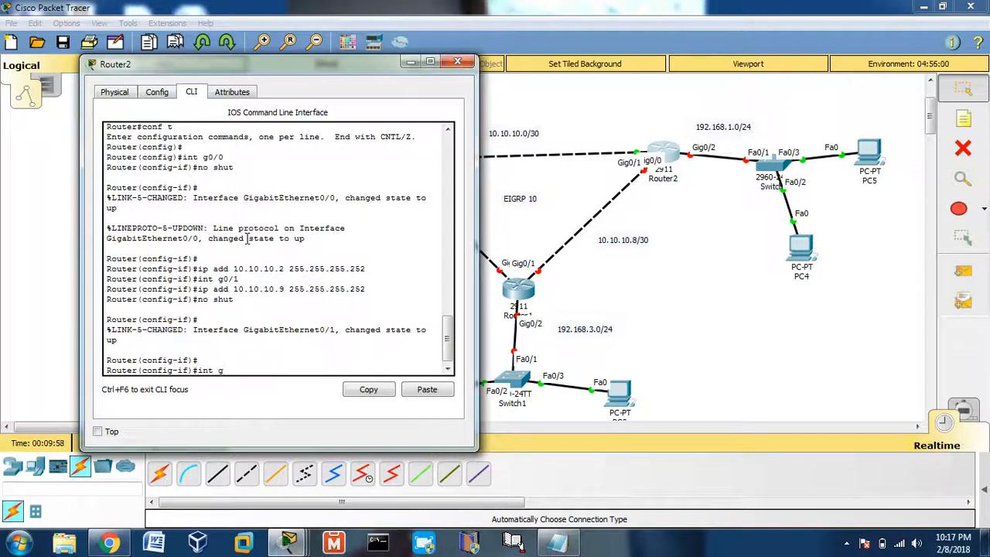
Assign 192.168.1.1 with mask 255.255.255.0 to Router2's interface g0/2 and enable it.
{"action": "type", "text": "int g0/2"}
{"action": "key", "text": "Return"}
{"action": "type", "text": "ig-if)#"}
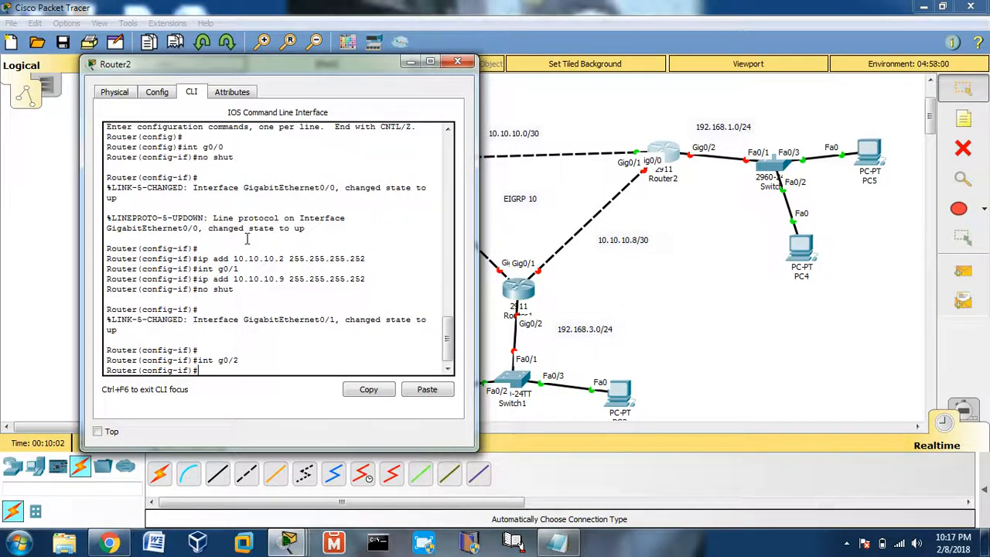
{"action": "type", "text": "p add 192.168.1."}
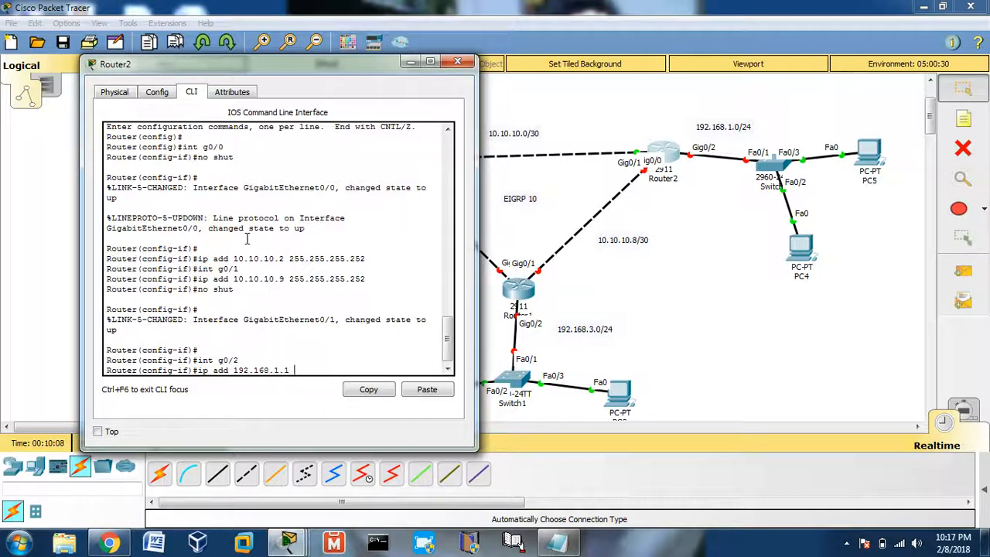
{"action": "type", "text": "1 255.255.255.2"}
{"action": "key", "text": "BackSpace"}
{"action": "type", "text": "0"}
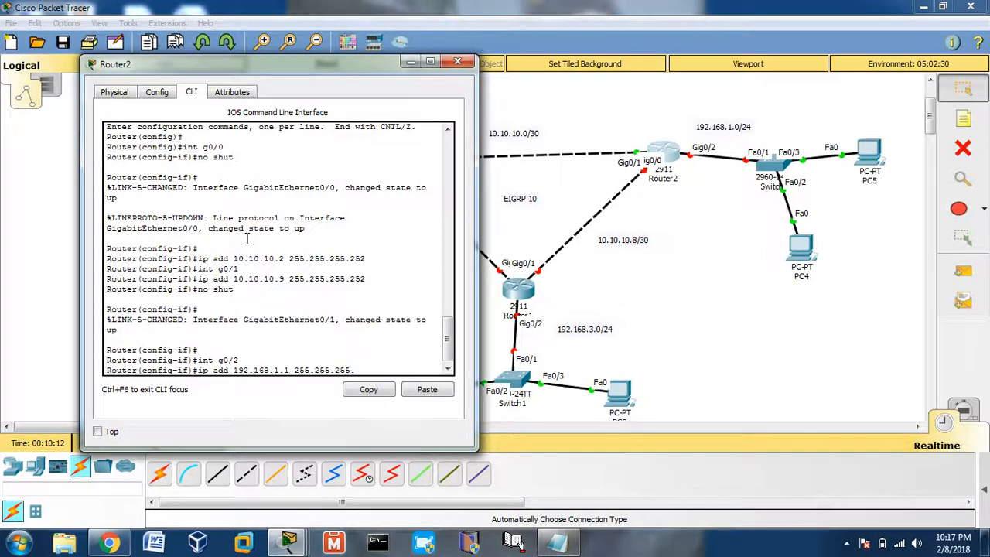
{"action": "key", "text": "Return"}
{"action": "type", "text": "no s"}
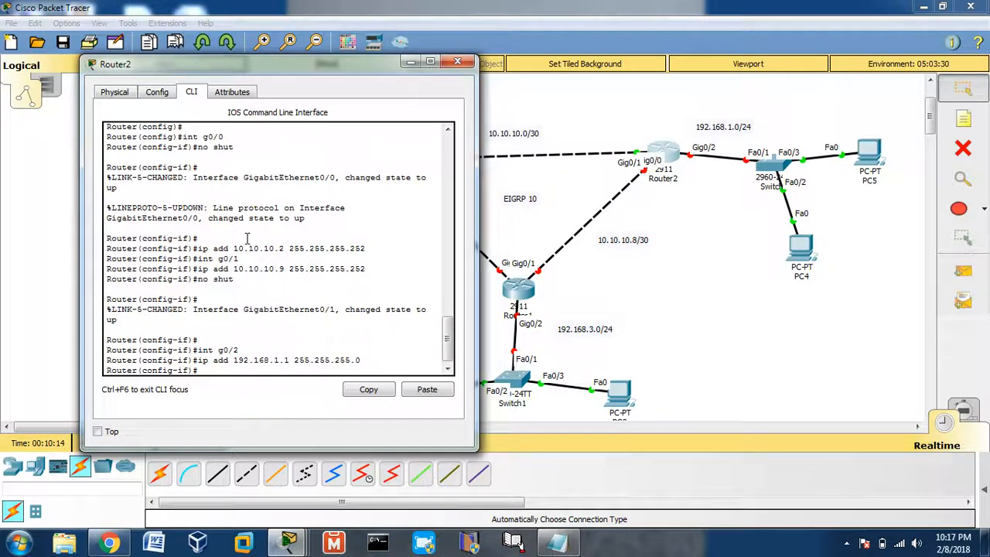
{"action": "type", "text": "hut"}
{"action": "key", "text": "Return"}
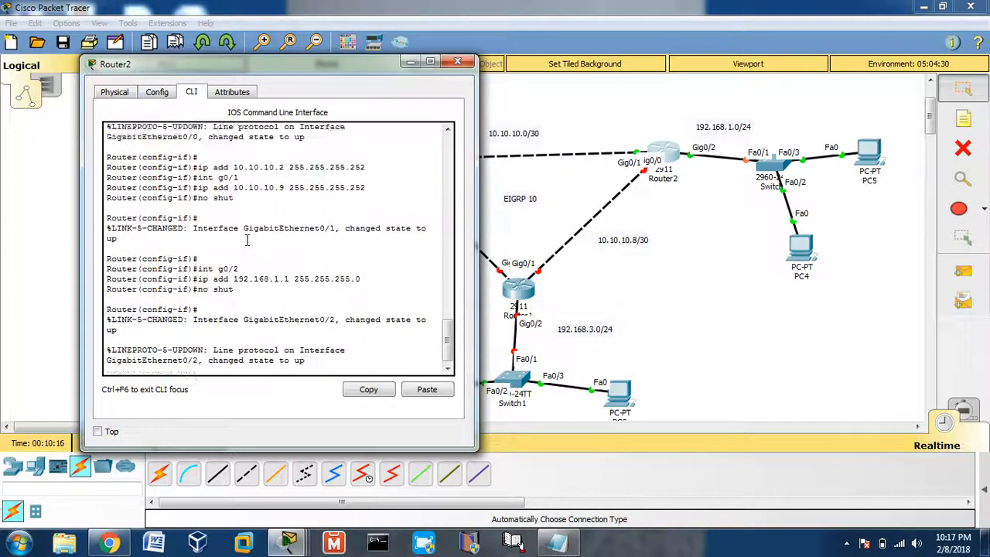
Save Router2's configuration with do wr and close its window.
{"action": "type", "text": "do wr"}
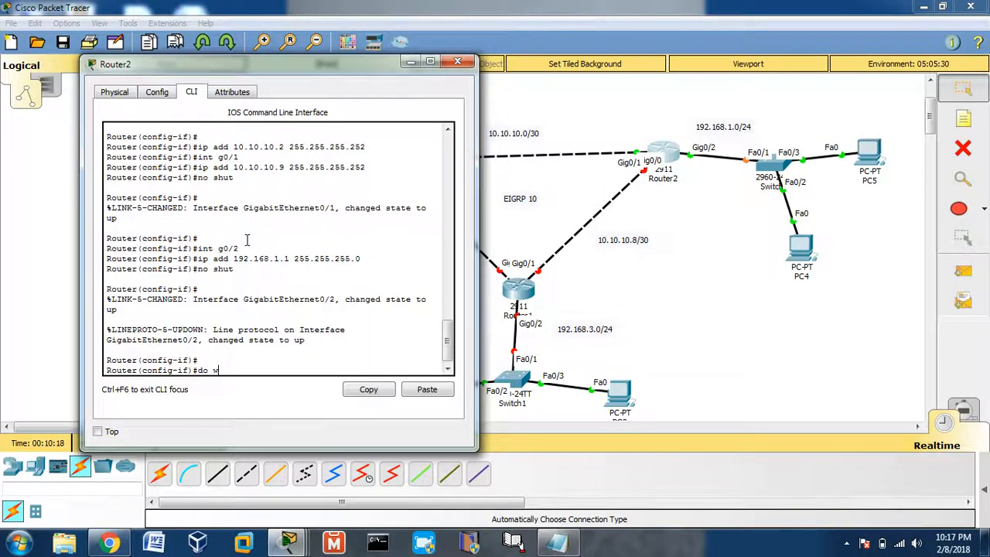
{"action": "key", "text": "Return"}
{"action": "key", "text": "Return"}
{"action": "key", "text": "Return"}
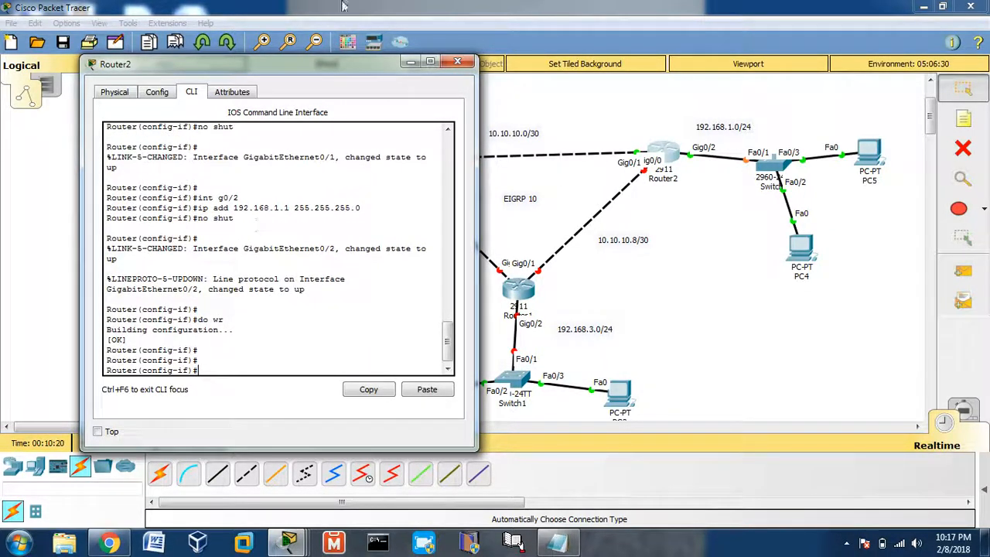
{"action": "left_click", "coordinate": [457, 62]}
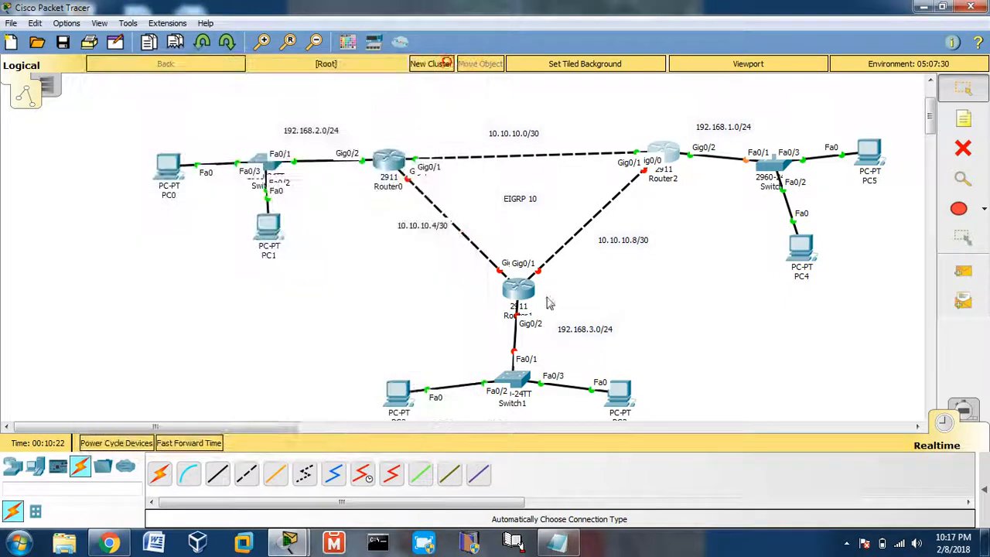
Open Router1's command line, move its window clear of the topology, and decline the initial configuration dialog.
{"action": "left_click", "coordinate": [519, 291]}
{"action": "left_click_drag", "start_coordinate": [383, 72], "coordinate": [97, 89]}
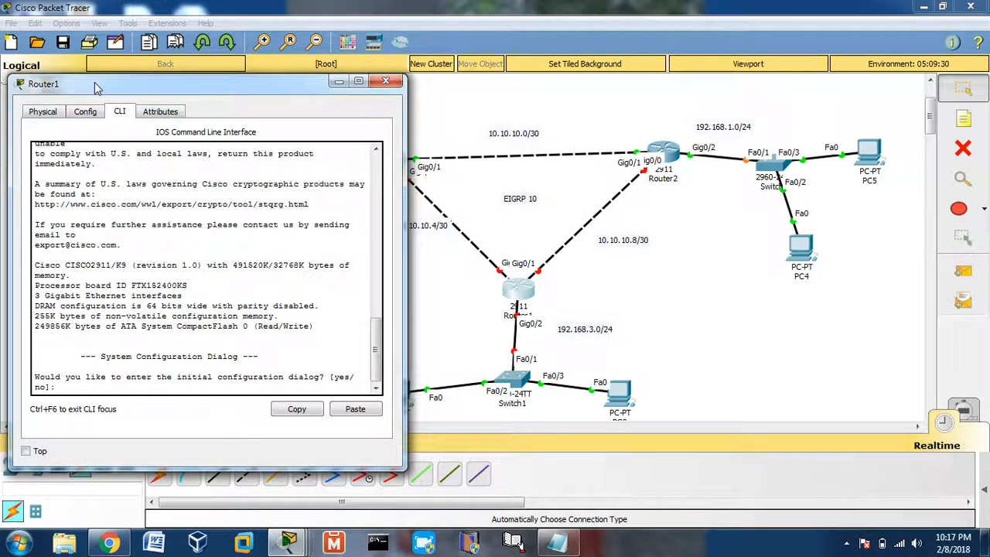
{"action": "type", "text": "n"}
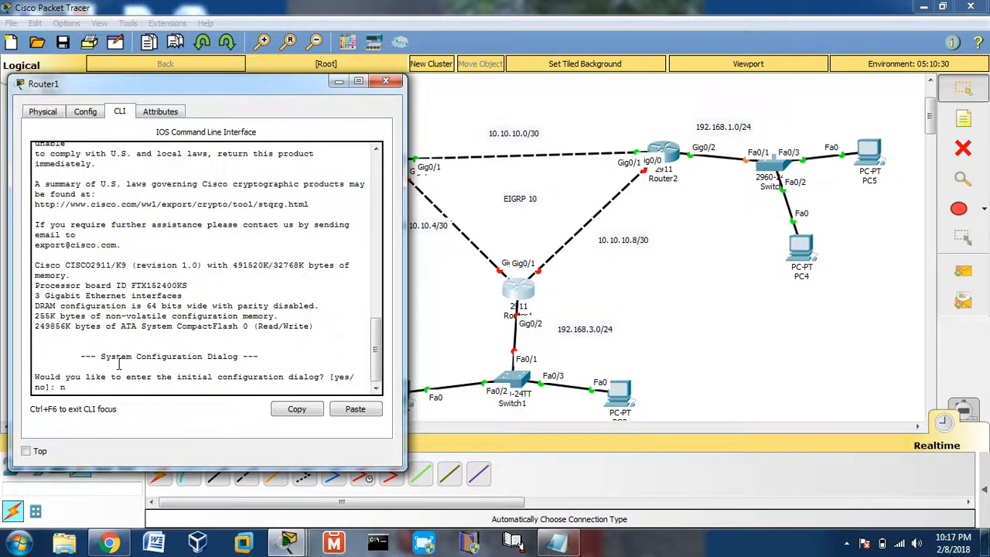
{"action": "key", "text": "Return"}
{"action": "key", "text": "Return"}
Enter privileged mode and global configuration mode on Router1.
{"action": "type", "text": "en"}
{"action": "key", "text": "Return"}
{"action": "key", "text": "Return"}
{"action": "type", "text": "c"}
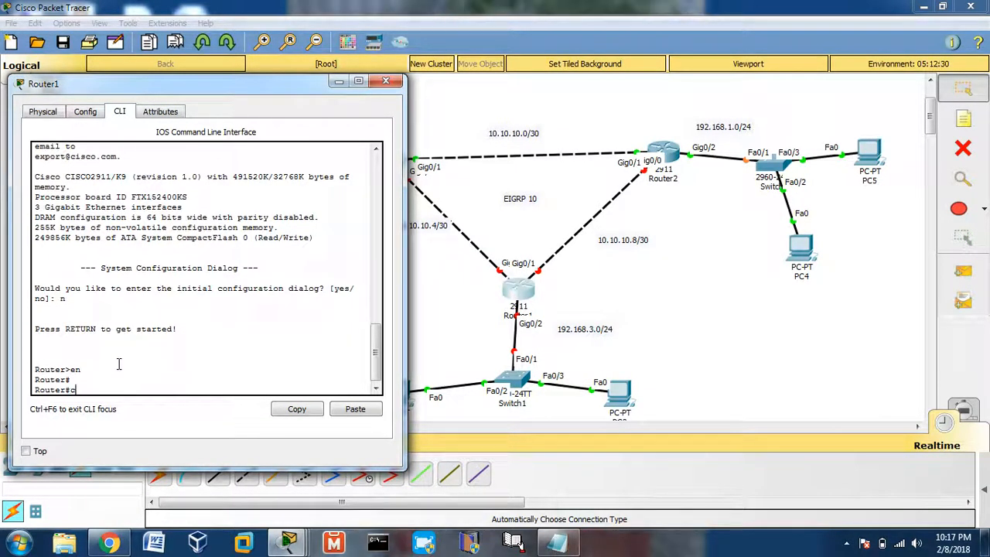
{"action": "type", "text": "onf t"}
{"action": "key", "text": "Return"}
Assign 10.10.10.6 with mask 255.255.255.252 to Router1's interface g0/0 and enable it.
{"action": "type", "text": "int g0/0"}
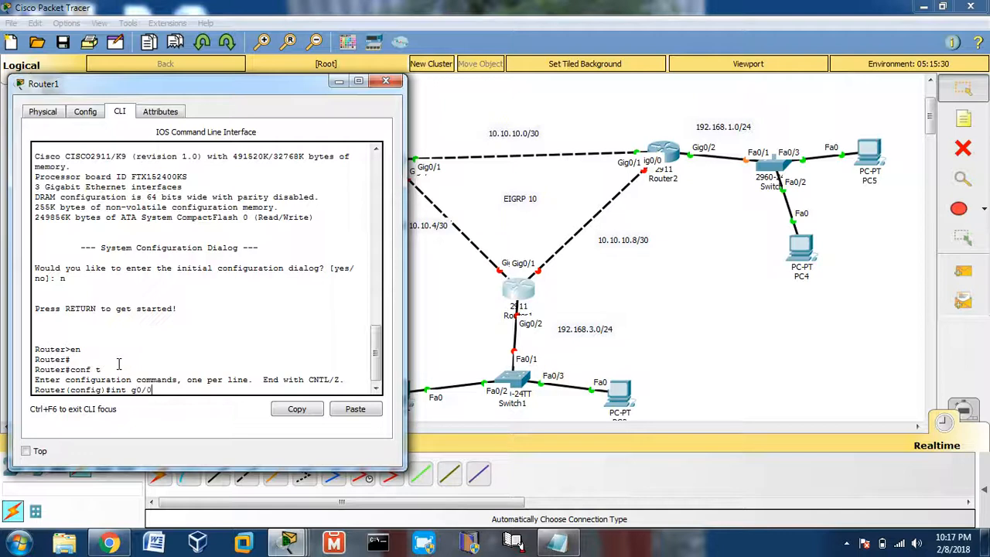
{"action": "key", "text": "Return"}
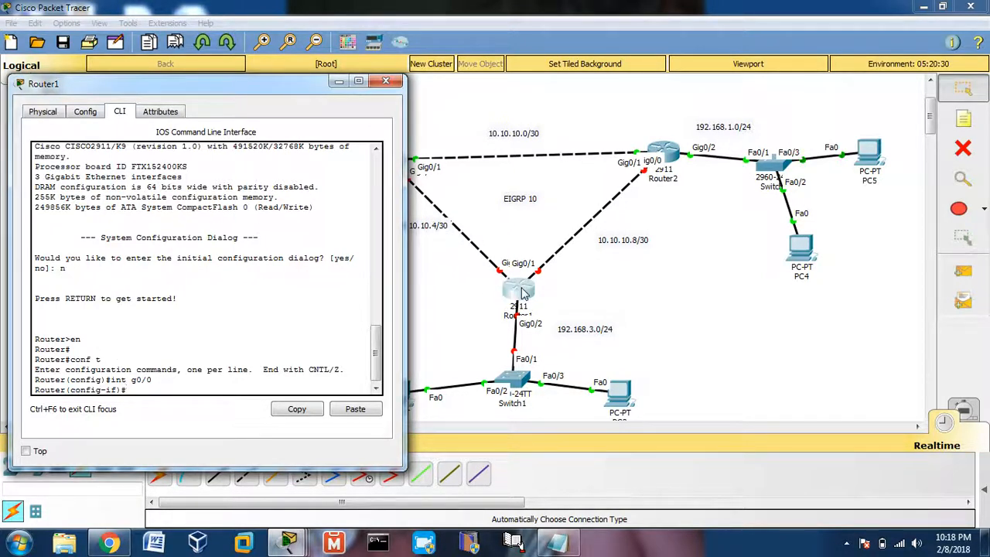
{"action": "type", "text": "i"}
{"action": "type", "text": "p add "}
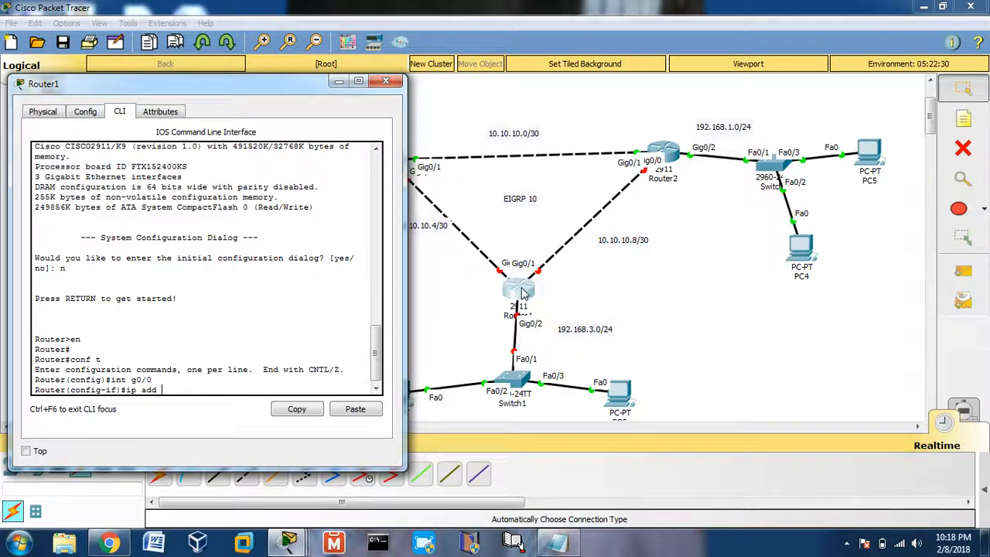
{"action": "type", "text": "10.10.10.6"}
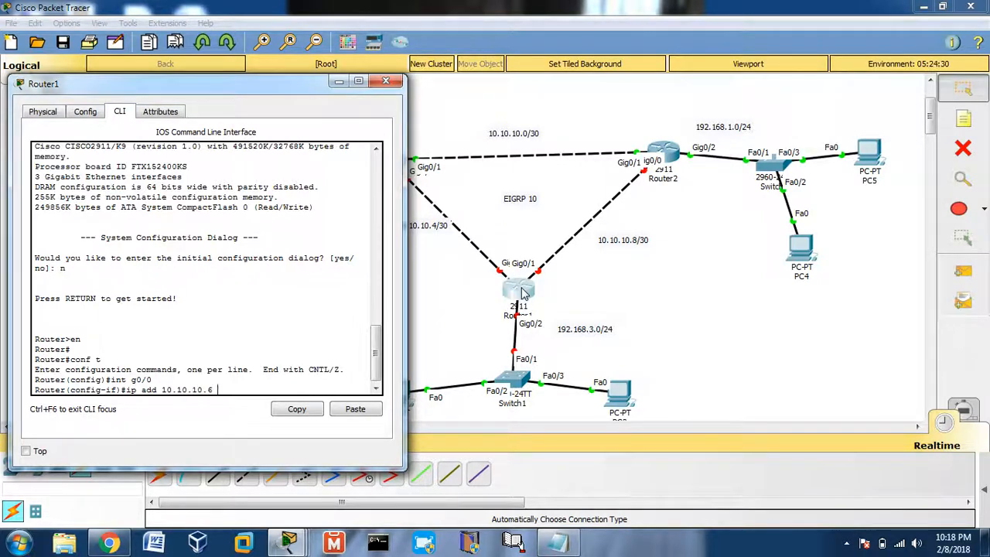
{"action": "type", "text": " 255.255.255.252"}
{"action": "key", "text": "Return"}
{"action": "type", "text": "no shut"}
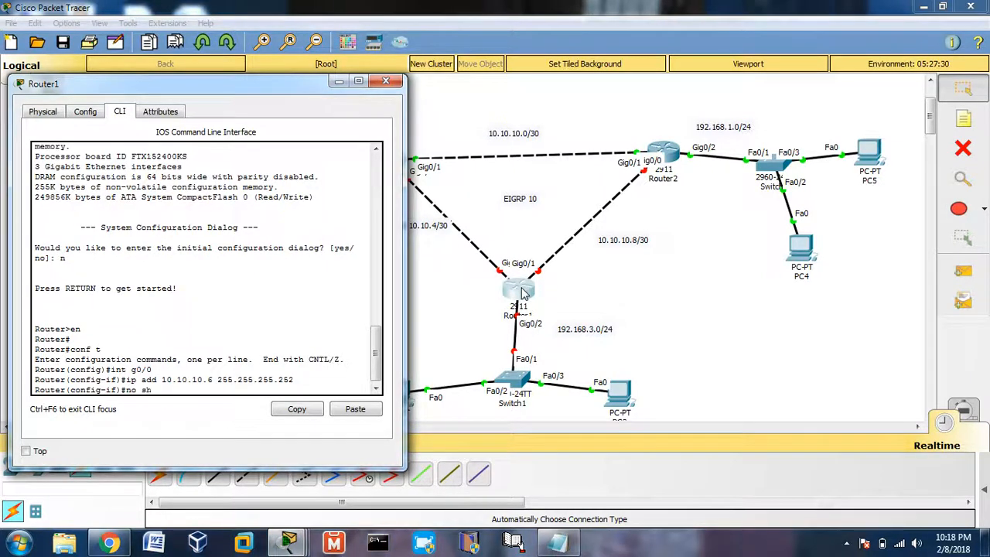
{"action": "key", "text": "Return"}
{"action": "key", "text": "Return"}
{"action": "key", "text": "Return"}
{"action": "key", "text": "Return"}
Assign 10.10.10.10 with mask 255.255.255.252 to Router1's interface g0/1 and enable it.
{"action": "type", "text": "int "}
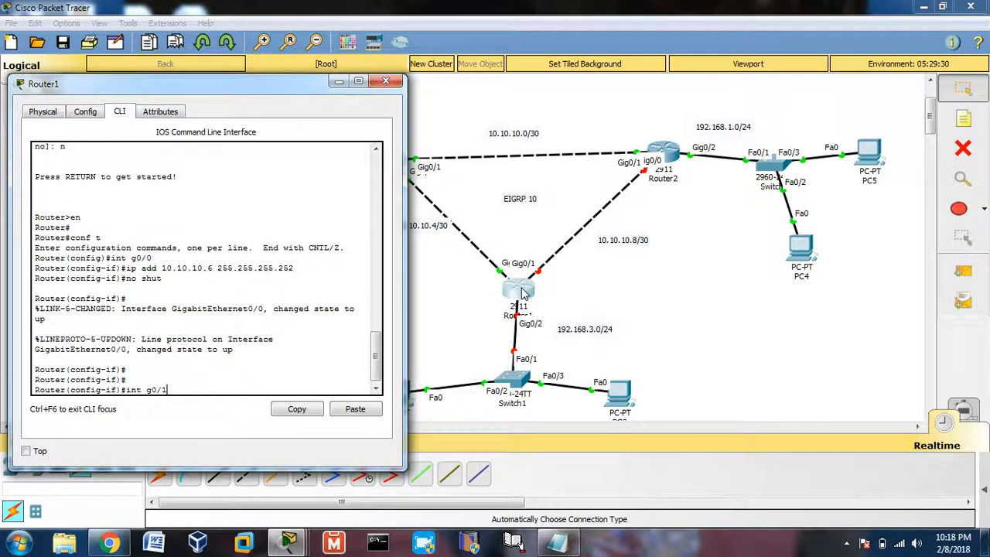
{"action": "type", "text": "g0/1"}
{"action": "key", "text": "Return"}
{"action": "key", "text": "Return"}
{"action": "type", "text": "ip add"}
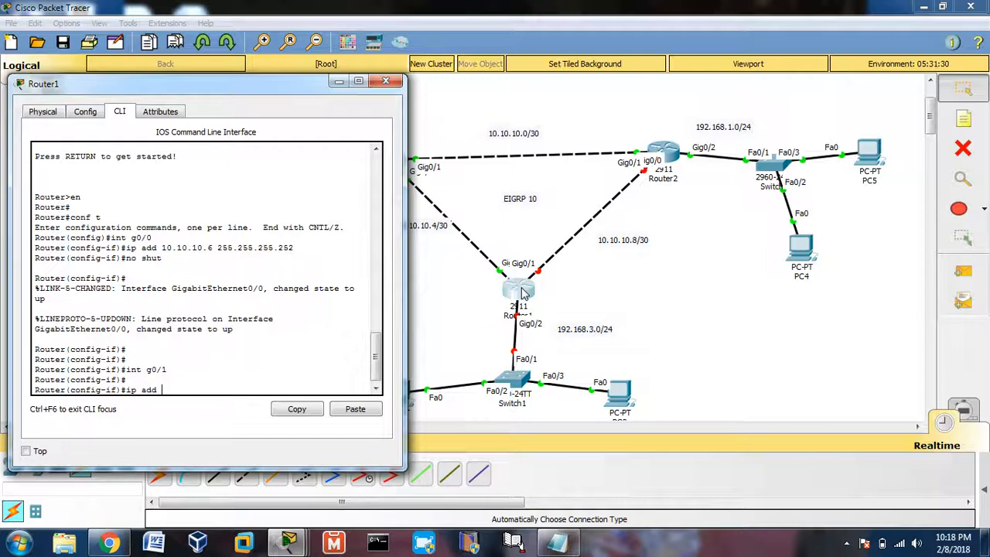
{"action": "type", "text": " 10.10.10."}
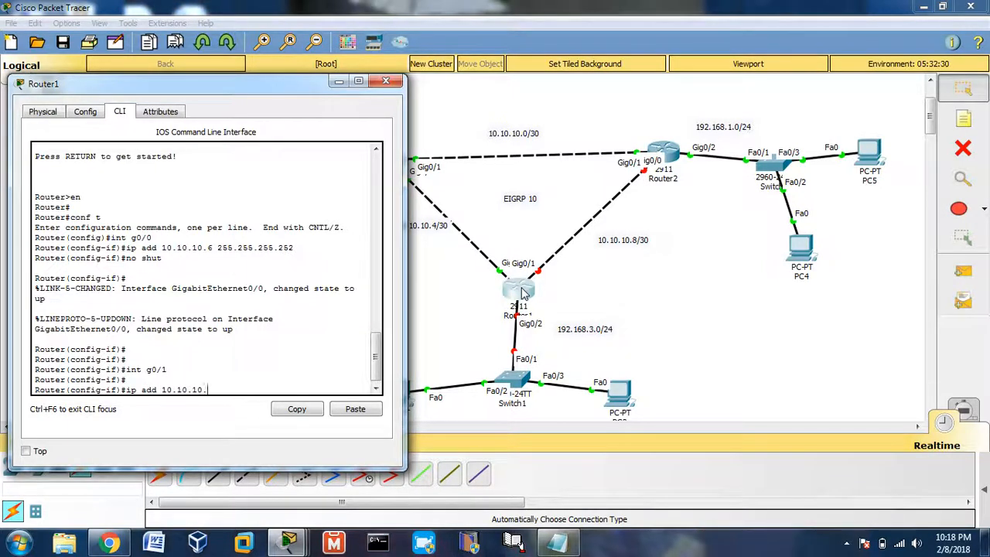
{"action": "type", "text": "10 255.255.255.252"}
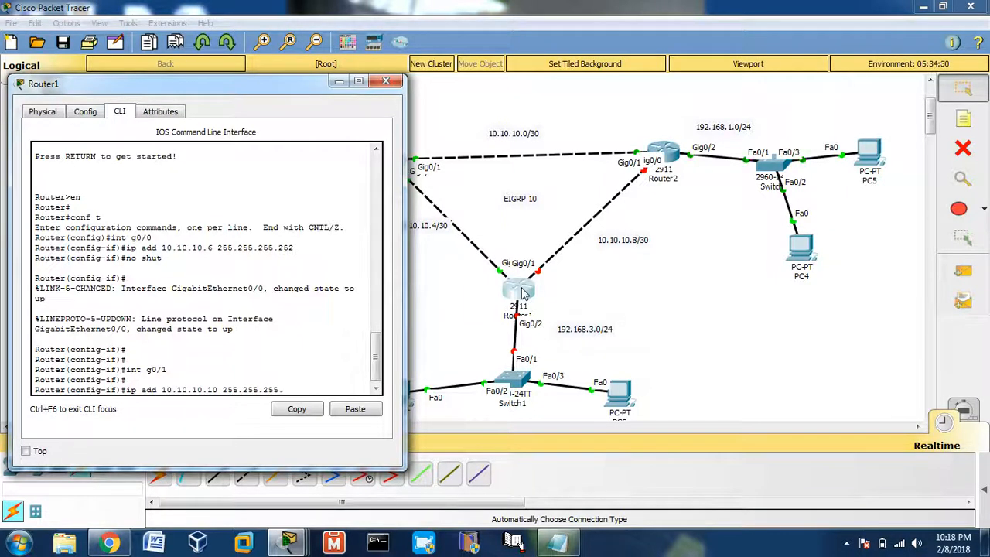
{"action": "key", "text": "Return"}
{"action": "type", "text": "no shut"}
{"action": "key", "text": "Return"}
{"action": "key", "text": "Return"}
Assign 192.168.3.1 with mask 255.255.255.0 to Router1's interface g0/2 and enable it.
{"action": "type", "text": "i"}
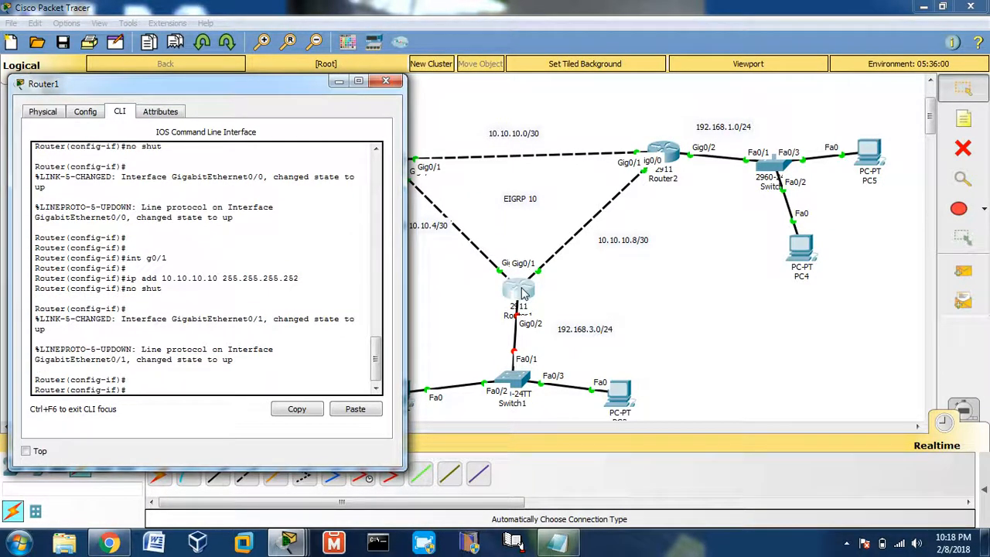
{"action": "type", "text": "nt"}
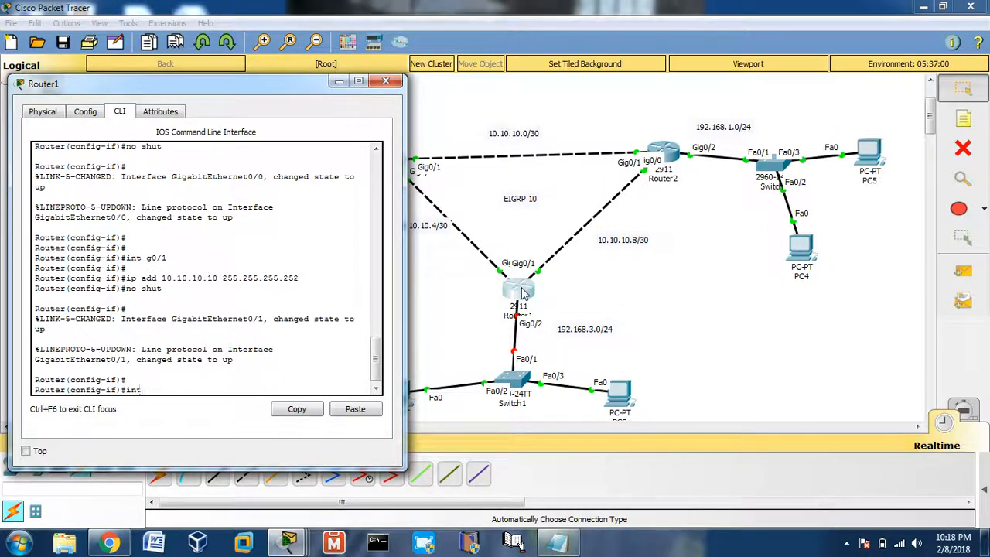
{"action": "type", "text": " g0/2"}
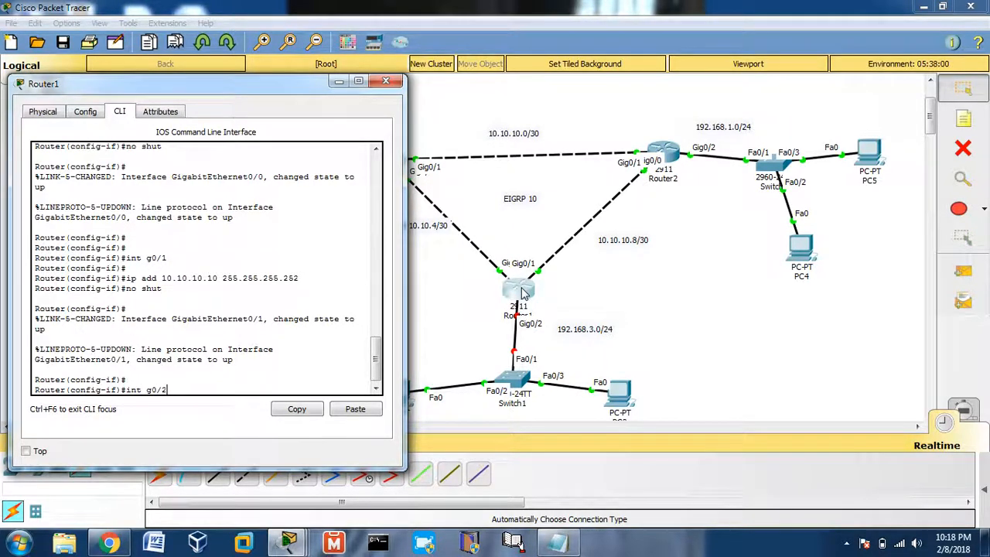
{"action": "key", "text": "Return"}
{"action": "type", "text": "ip add 192.168."}
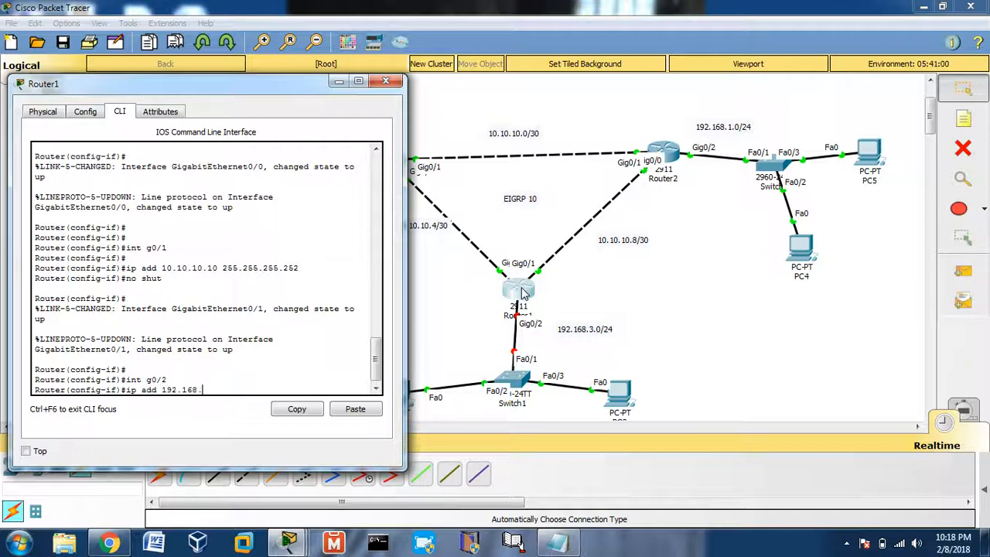
{"action": "type", "text": "3.1"}
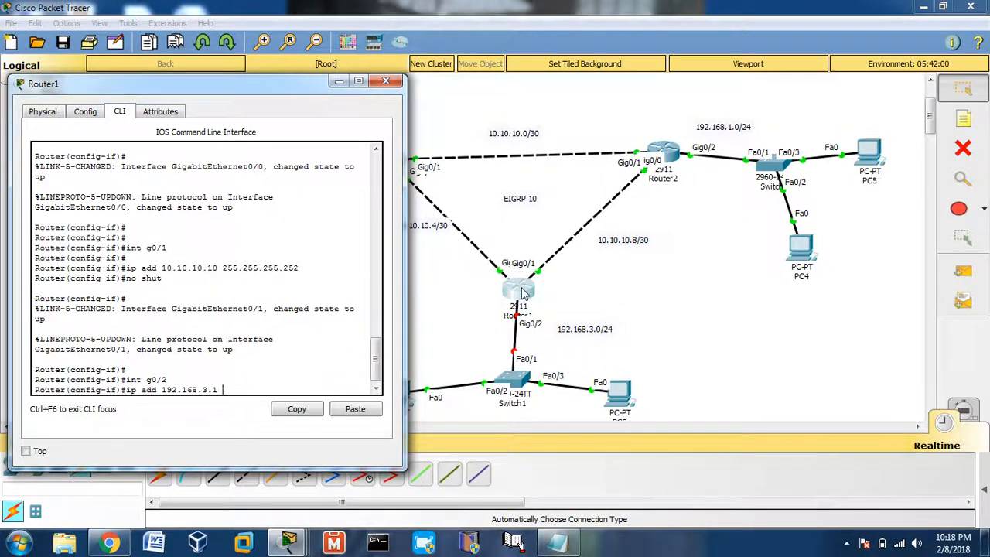
{"action": "type", "text": " 255.255.255.0"}
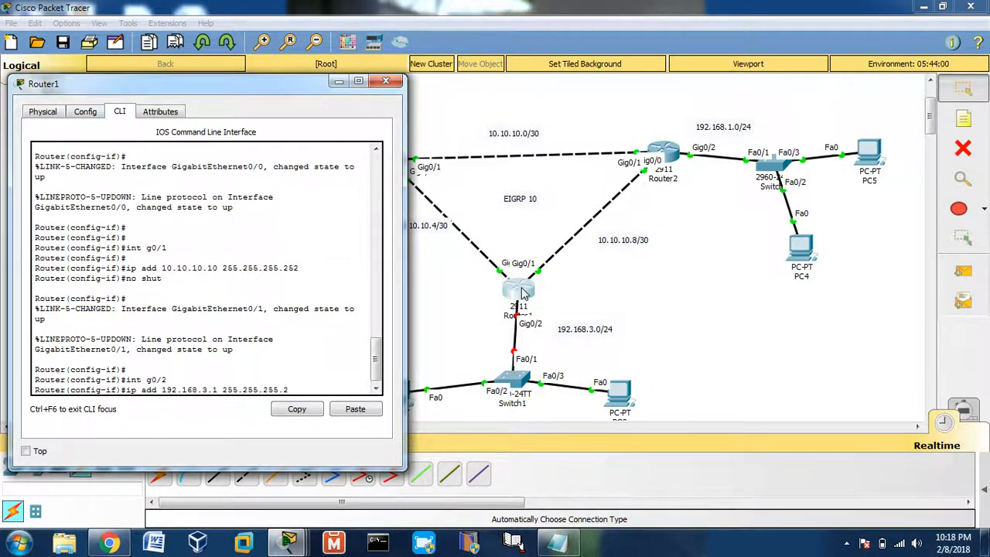
{"action": "key", "text": "Return"}
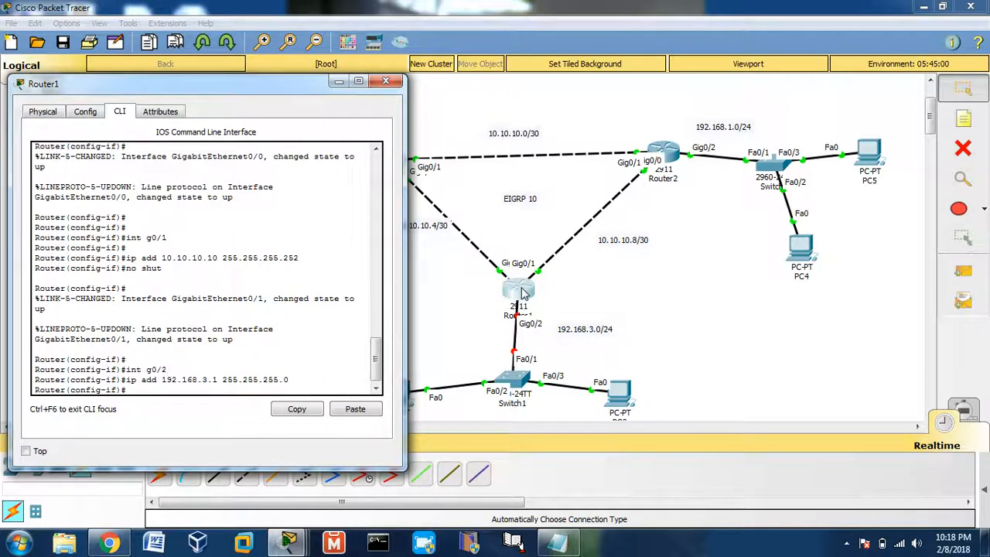
{"action": "type", "text": "no shut"}
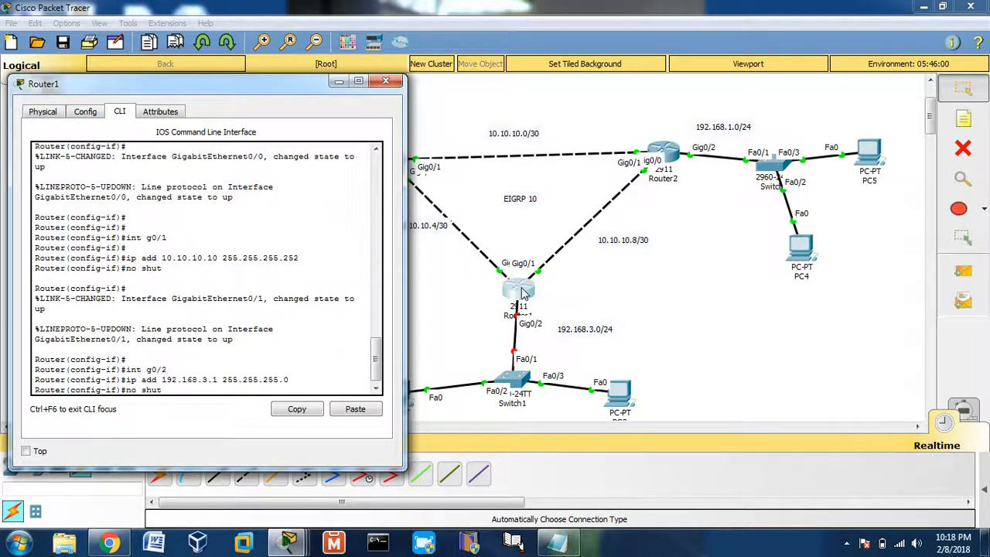
{"action": "key", "text": "Return"}
Save Router1's running configuration with do wr and close its window.
{"action": "type", "text": "do wr"}
{"action": "key", "text": "Return"}
{"action": "key", "text": "Return"}
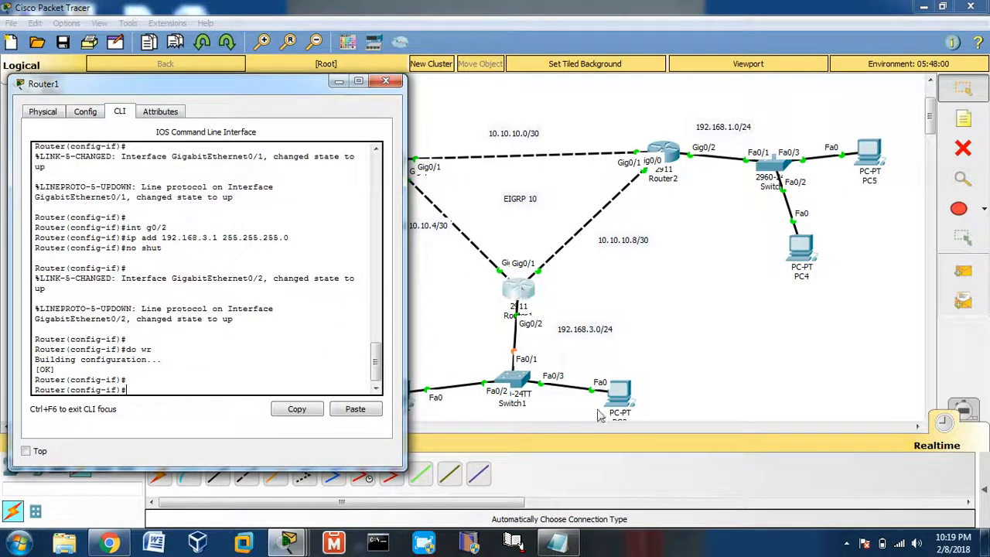
{"action": "left_click", "coordinate": [435, 147]}
{"action": "left_click", "coordinate": [384, 82]}
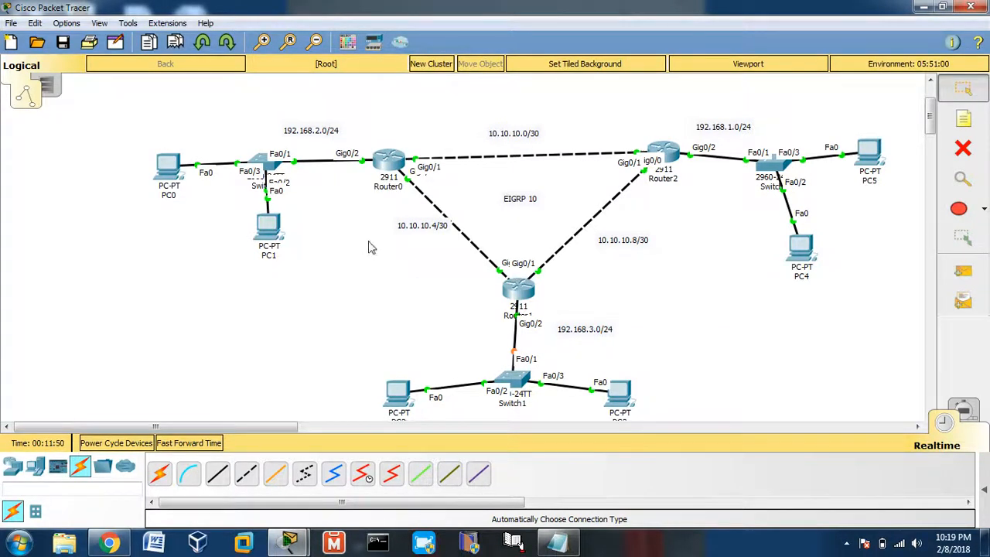
Open PC1's IP configuration, move its window clear of the 192.168.2.0/24 network, and assign static address 192.168.2.2 with mask 255.255.255.0.
{"action": "left_click", "coordinate": [269, 228]}
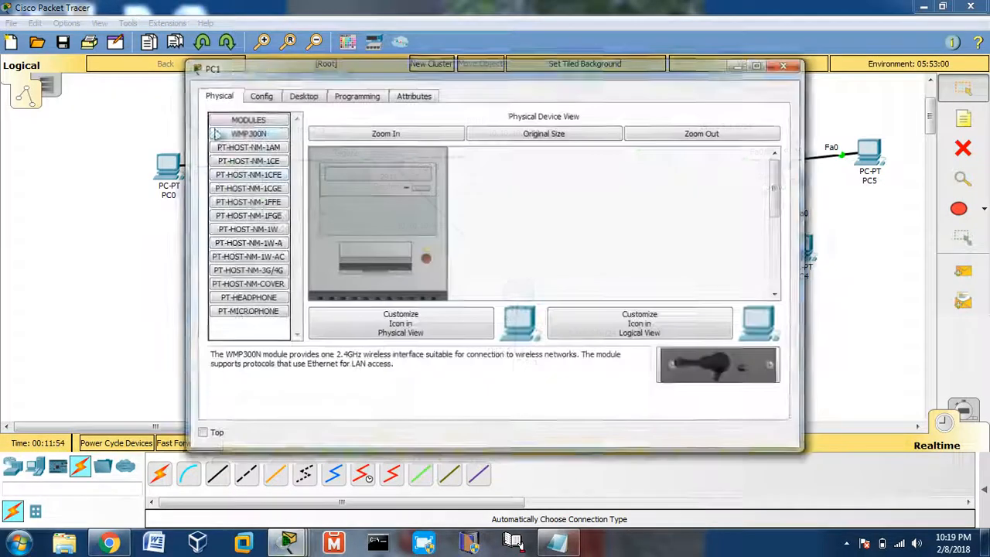
{"action": "left_click", "coordinate": [302, 96]}
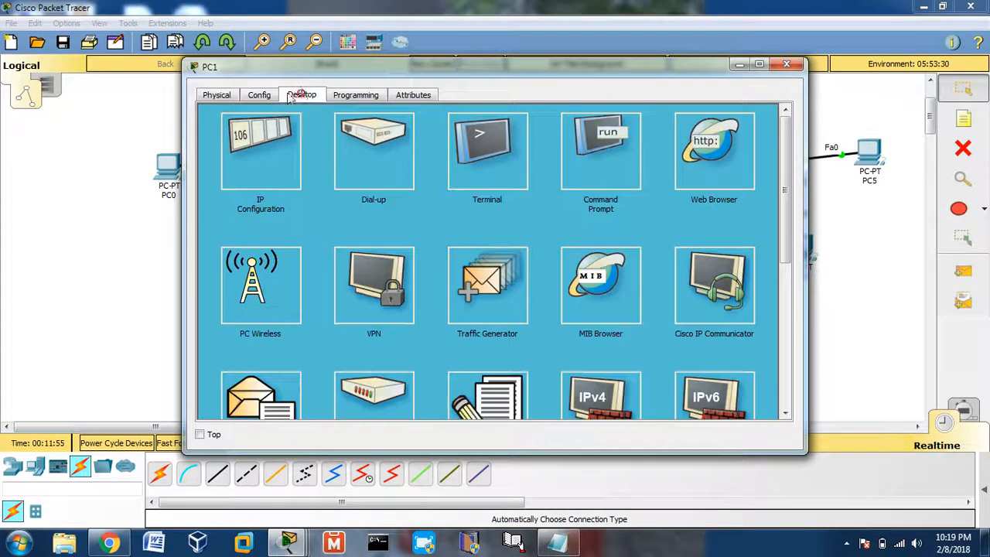
{"action": "left_click", "coordinate": [248, 174]}
{"action": "left_click_drag", "start_coordinate": [325, 66], "coordinate": [594, 69]}
{"action": "left_click", "coordinate": [718, 181]}
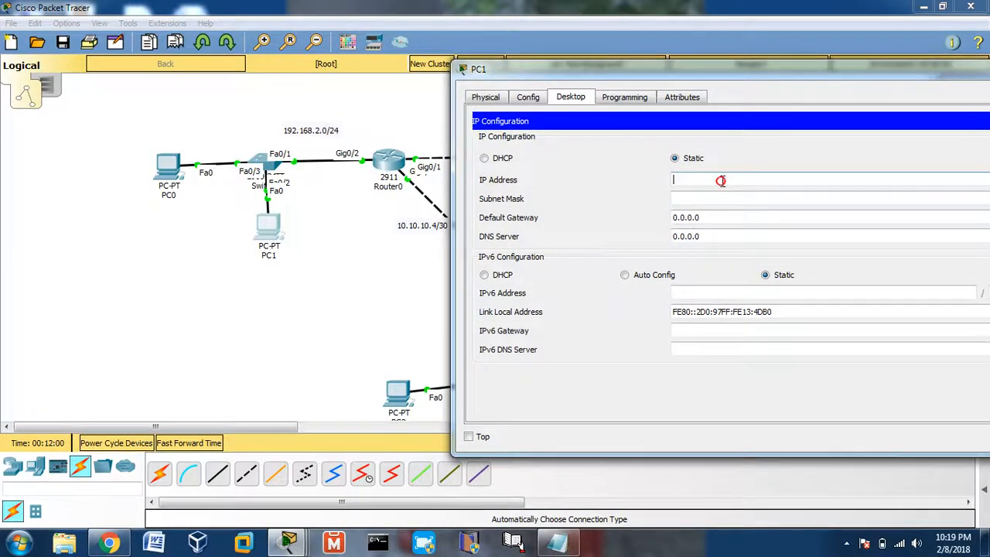
{"action": "type", "text": "192.1"}
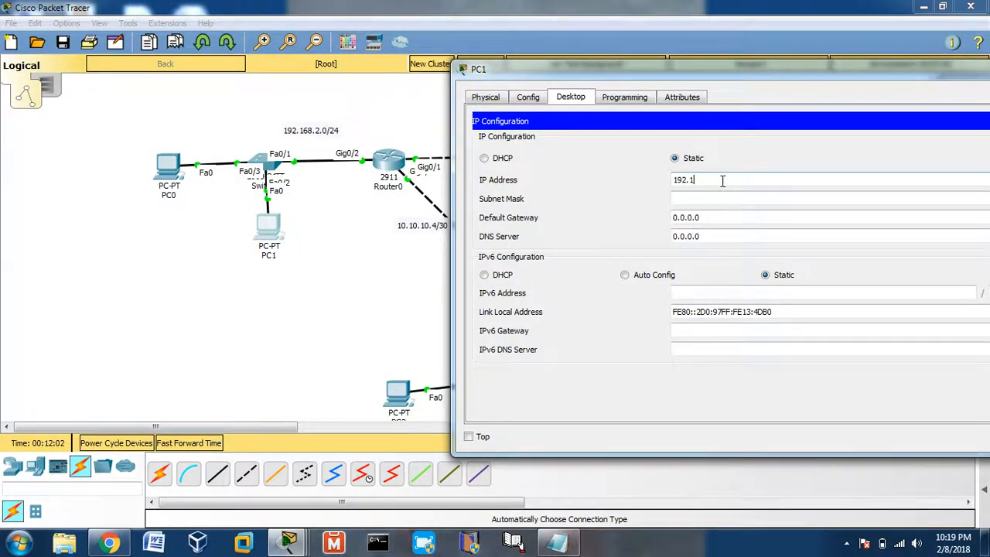
{"action": "type", "text": "68."}
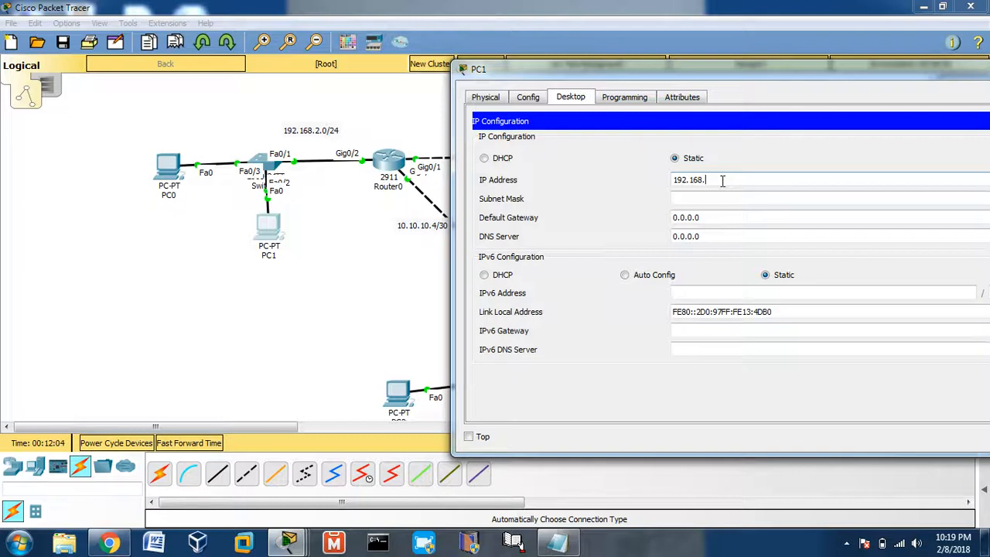
{"action": "type", "text": "2.2"}
{"action": "key", "text": "Tab"}
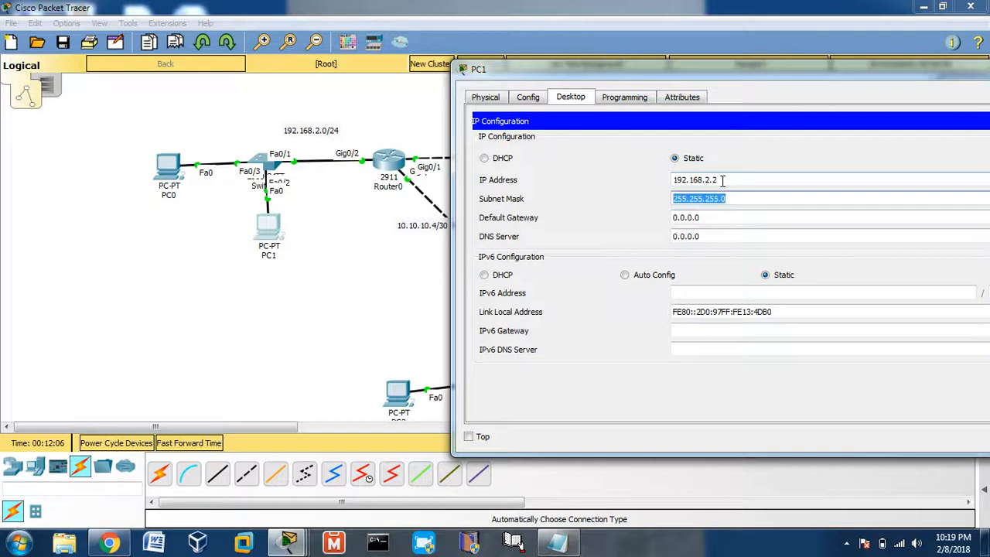
Set PC1's default gateway to 192.168.2.1 and close its window.
{"action": "key", "text": "Tab"}
{"action": "type", "text": "192.1"}
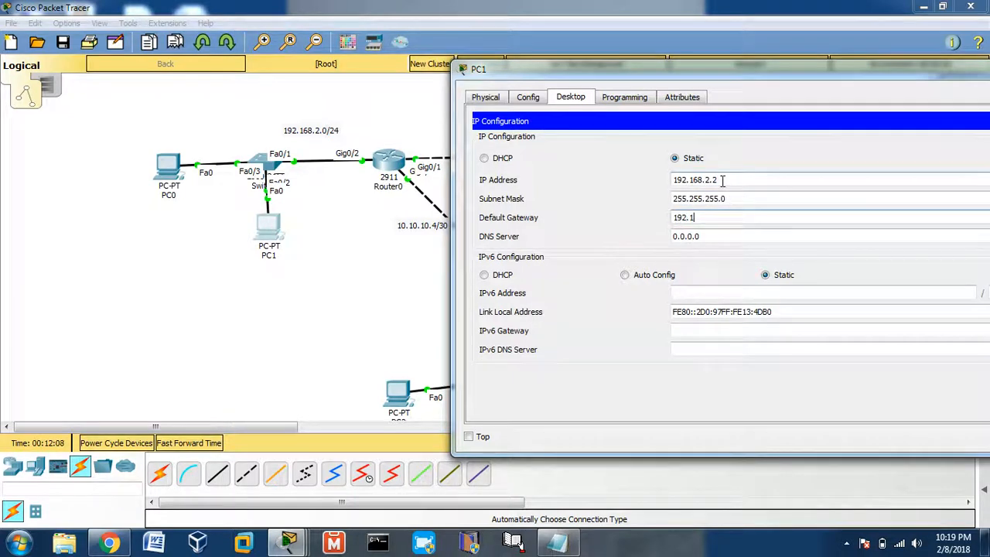
{"action": "type", "text": "68.2.1"}
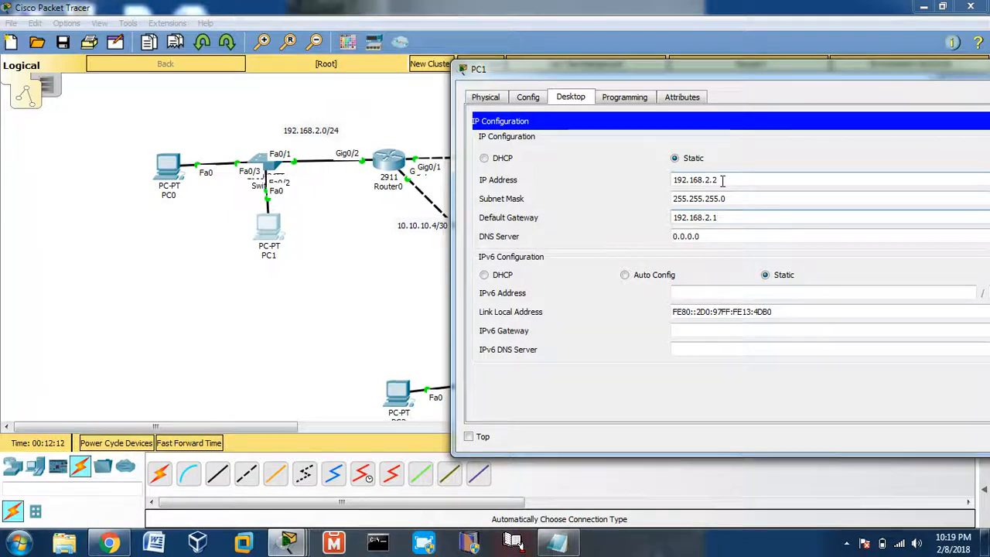
{"action": "left_click_drag", "start_coordinate": [853, 69], "coordinate": [631, 190]}
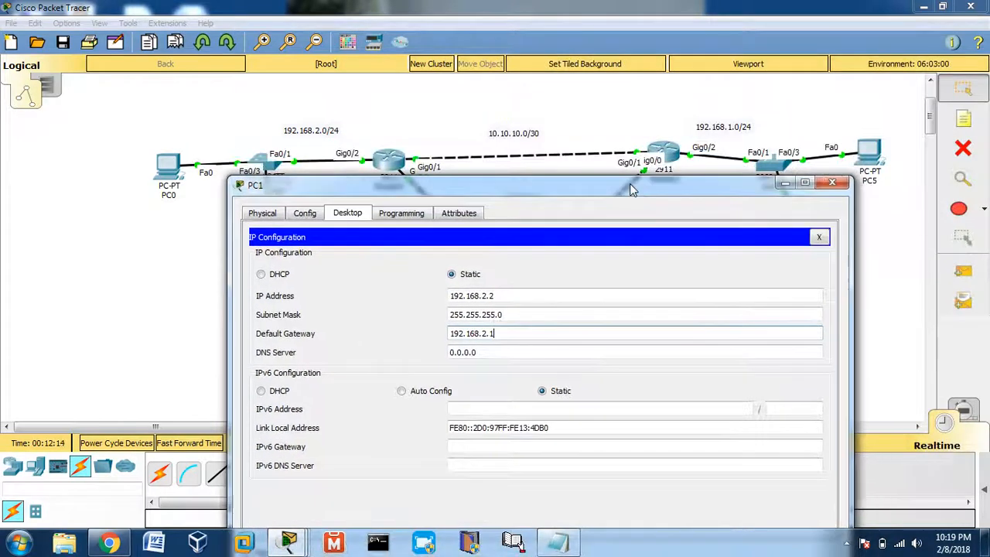
{"action": "left_click", "coordinate": [833, 182]}
Configure PC0 with static IP address 192.168.2.3, mask 255.255.255.0 and default gateway 192.168.2.1, closing its window when done.
{"action": "left_click", "coordinate": [169, 166]}
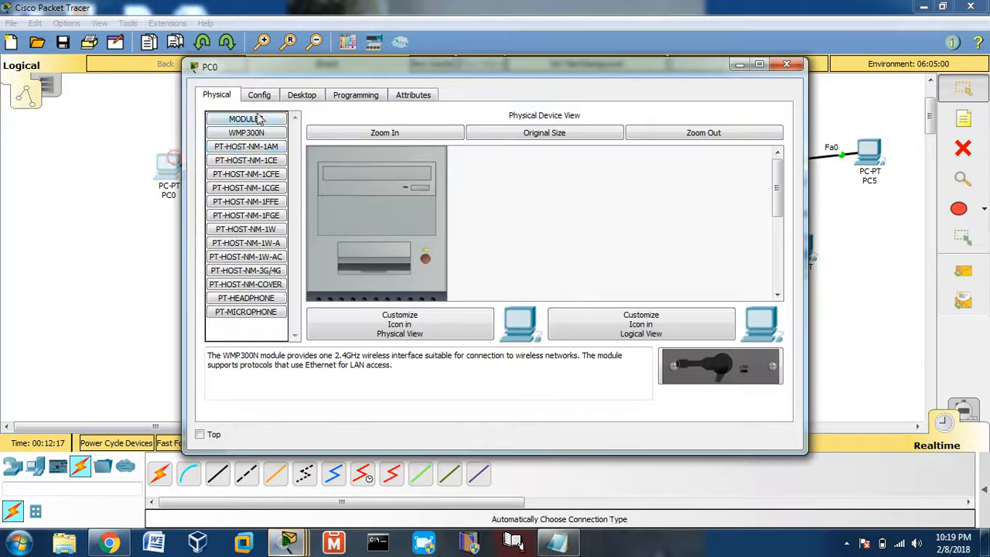
{"action": "left_click", "coordinate": [292, 98]}
{"action": "left_click", "coordinate": [261, 157]}
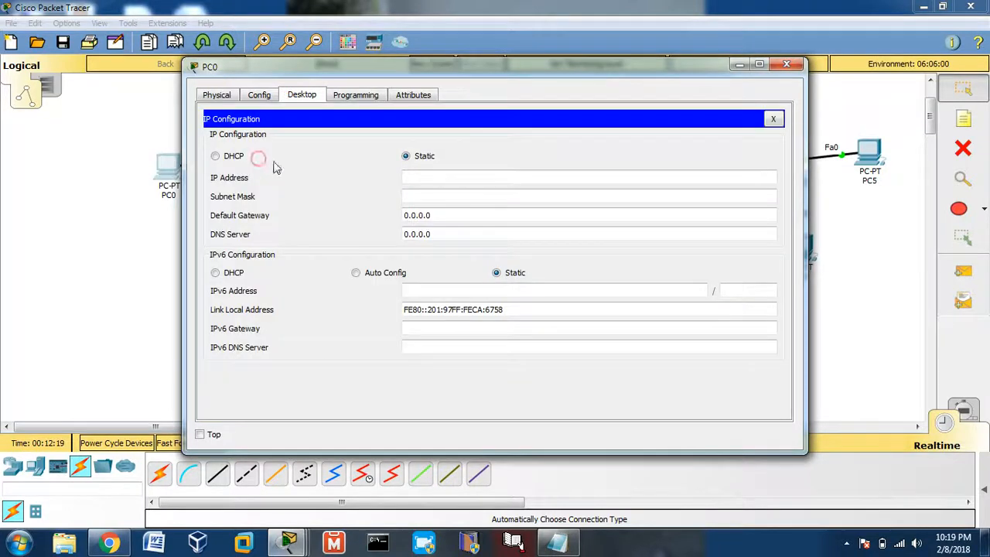
{"action": "left_click", "coordinate": [418, 173]}
{"action": "type", "text": "1"}
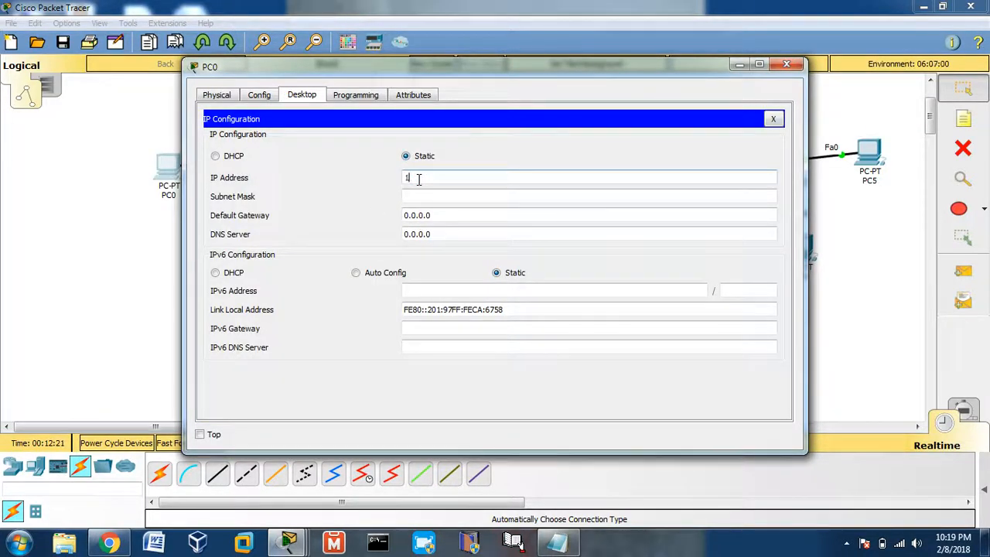
{"action": "type", "text": "92.168."}
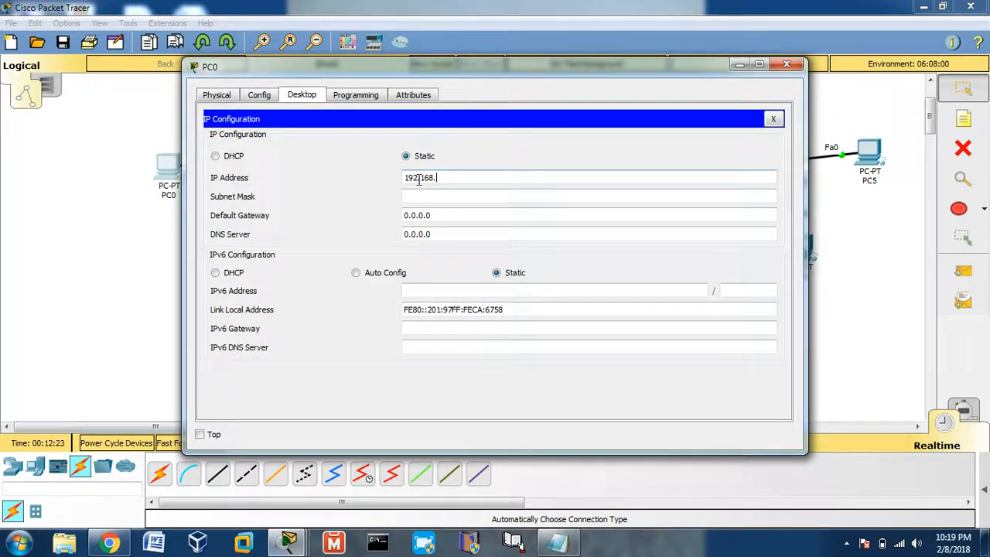
{"action": "key", "text": "Tab"}
{"action": "key", "text": "Tab"}
{"action": "type", "text": "1"}
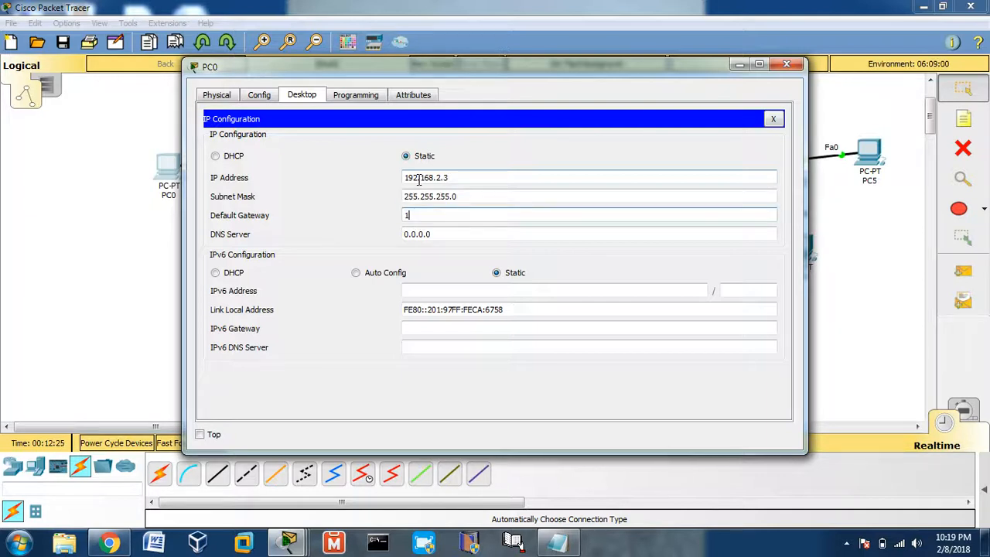
{"action": "type", "text": "92.168.2.1"}
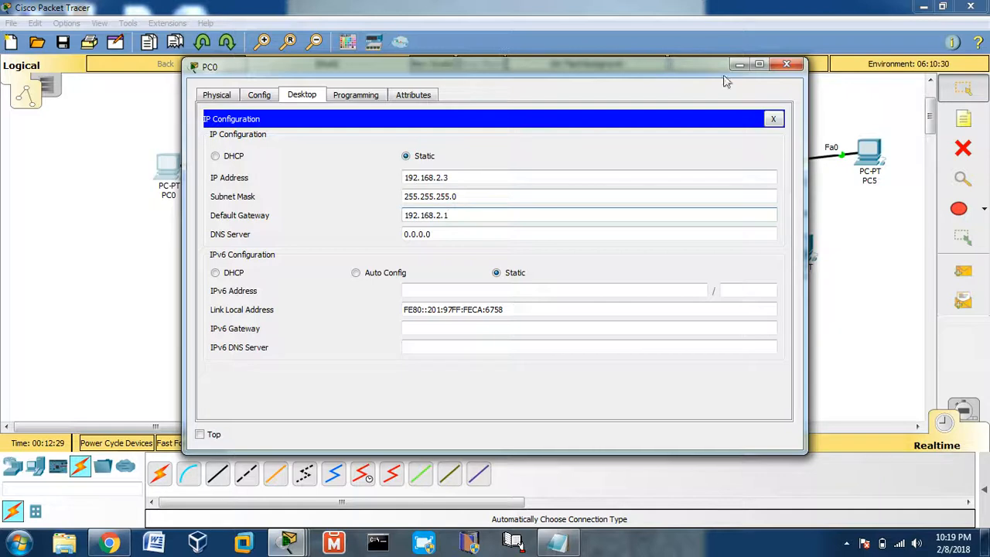
{"action": "left_click", "coordinate": [786, 65]}
Configure PC5 with static IP address 192.168.1.2, mask 255.255.255.0 and default gateway 192.168.1.1, closing its window when done.
{"action": "left_click", "coordinate": [867, 148]}
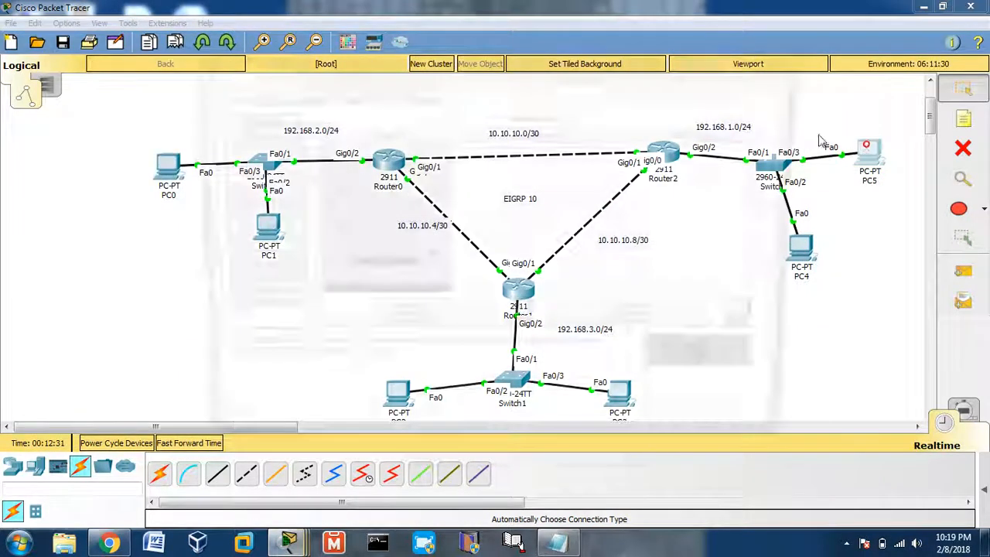
{"action": "left_click", "coordinate": [301, 94]}
{"action": "left_click", "coordinate": [255, 150]}
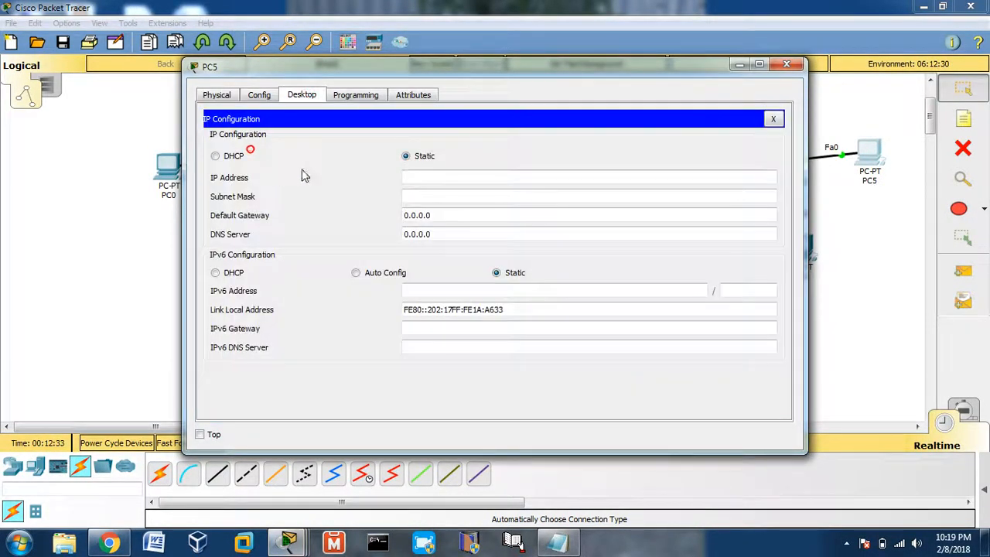
{"action": "left_click", "coordinate": [459, 177]}
{"action": "type", "text": "192"}
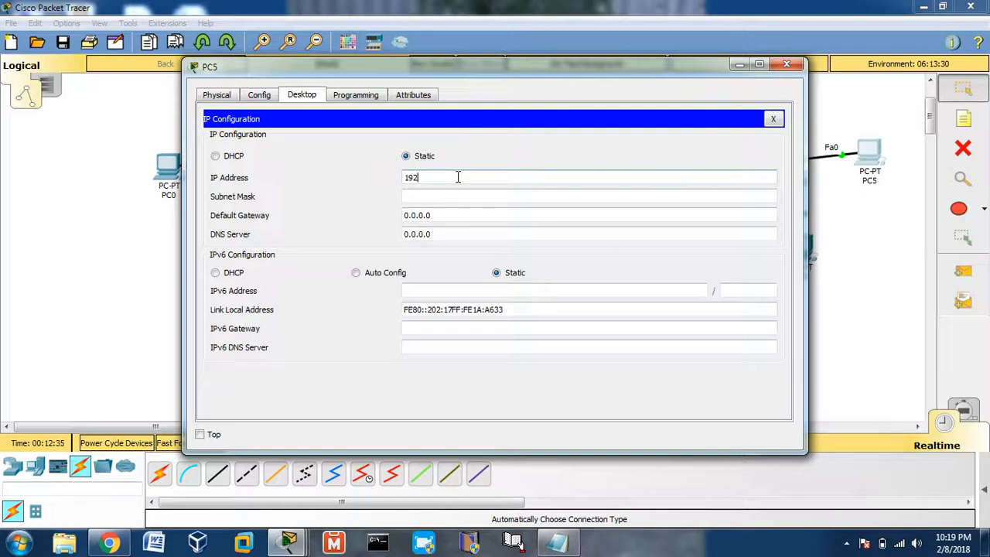
{"action": "type", "text": ".1"}
{"action": "key", "text": "Tab"}
{"action": "key", "text": "Tab"}
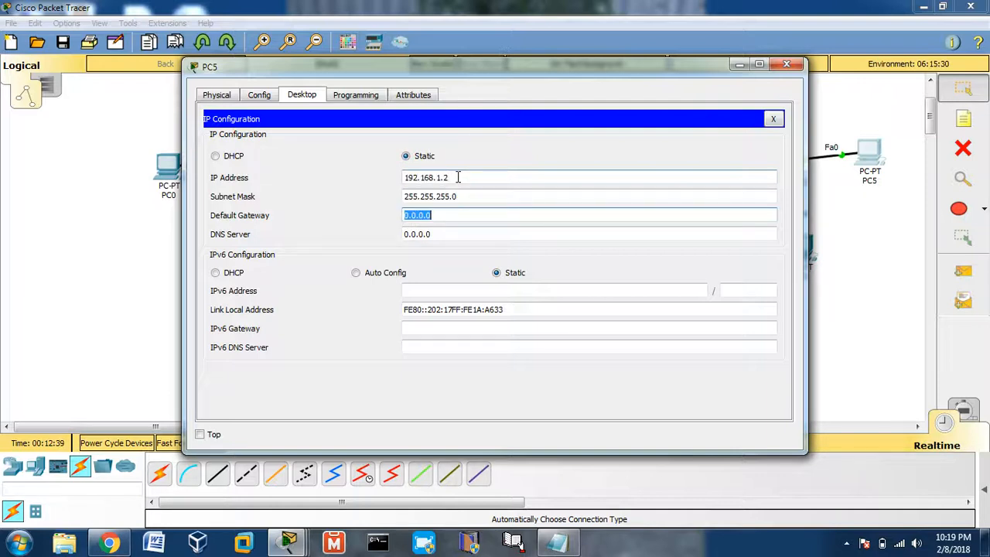
{"action": "type", "text": "192.16"}
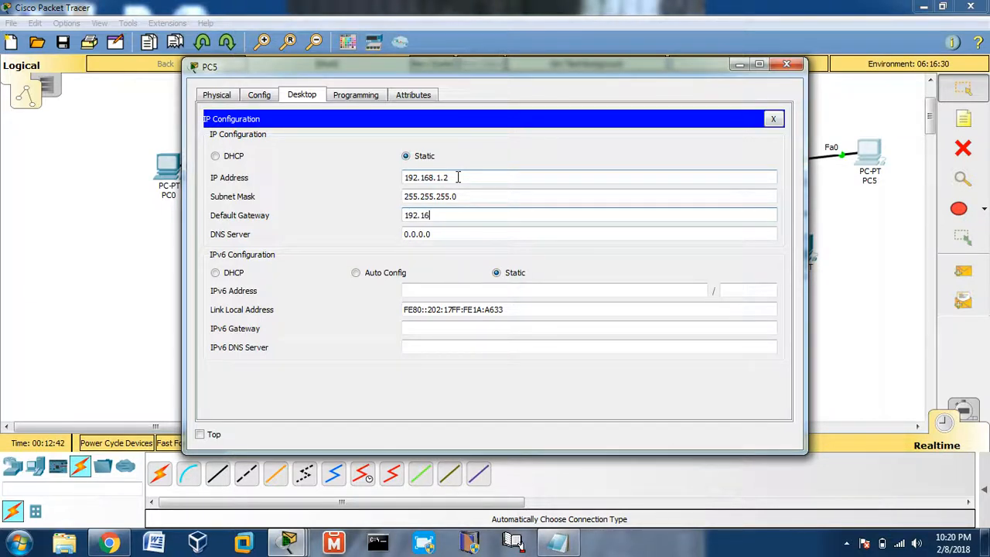
{"action": "type", "text": "8.1.1"}
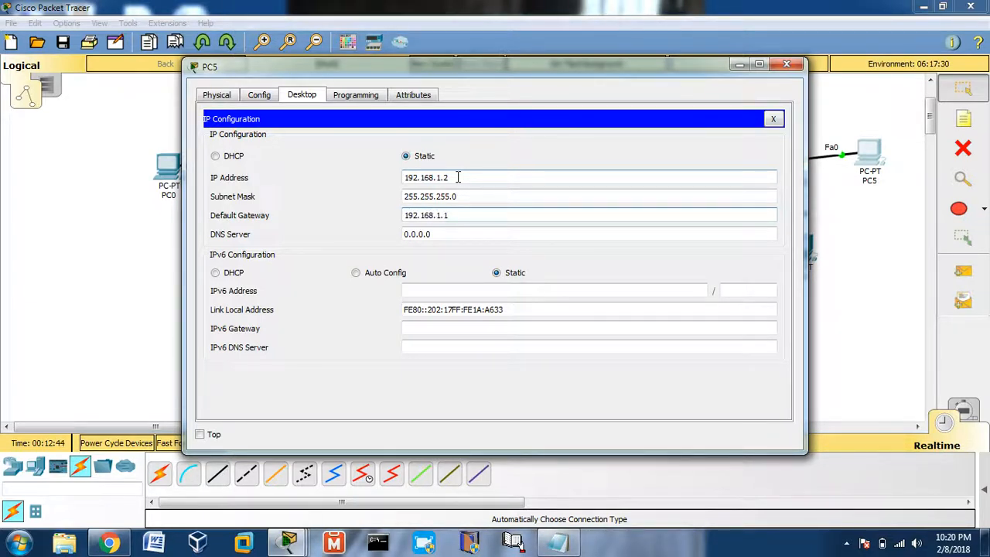
{"action": "left_click", "coordinate": [786, 64]}
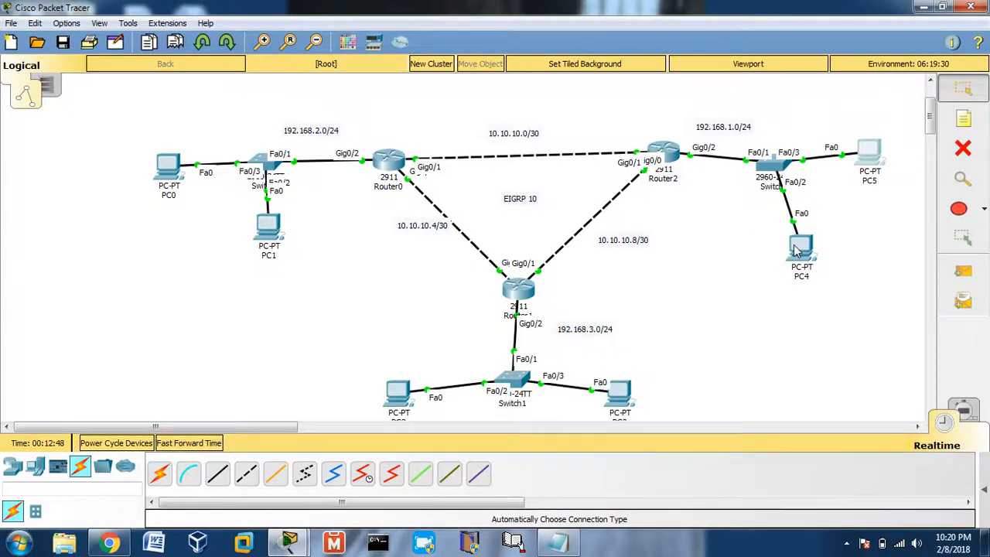
Configure PC4 with static IP address 192.168.1.3, mask 255.255.255.0 and default gateway 192.168.1.1, closing its window when done.
{"action": "left_click", "coordinate": [798, 248]}
{"action": "left_click", "coordinate": [302, 95]}
{"action": "left_click", "coordinate": [255, 158]}
{"action": "left_click", "coordinate": [456, 179]}
{"action": "type", "text": "192.168."}
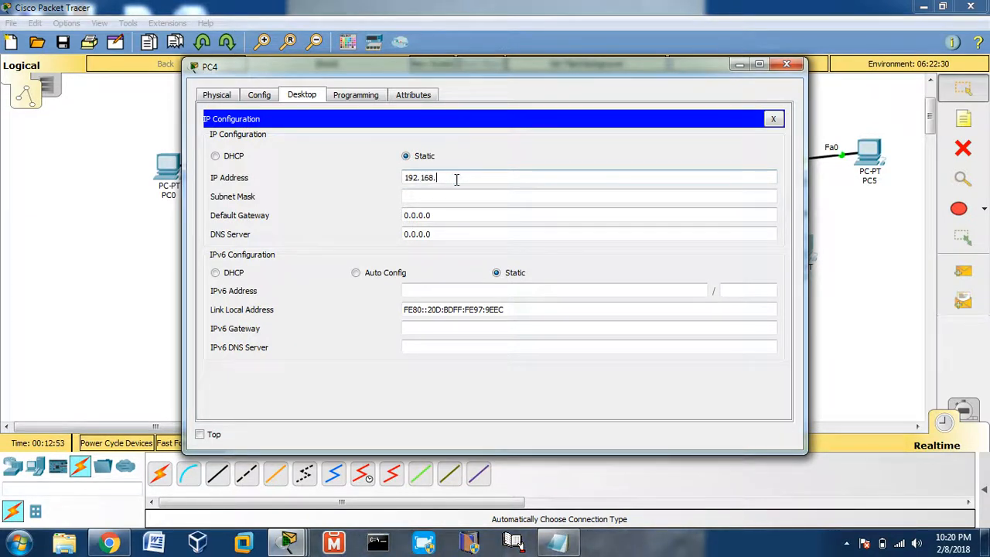
{"action": "type", "text": "1.3"}
{"action": "key", "text": "Tab"}
{"action": "key", "text": "Tab"}
{"action": "type", "text": "192.168.1.1"}
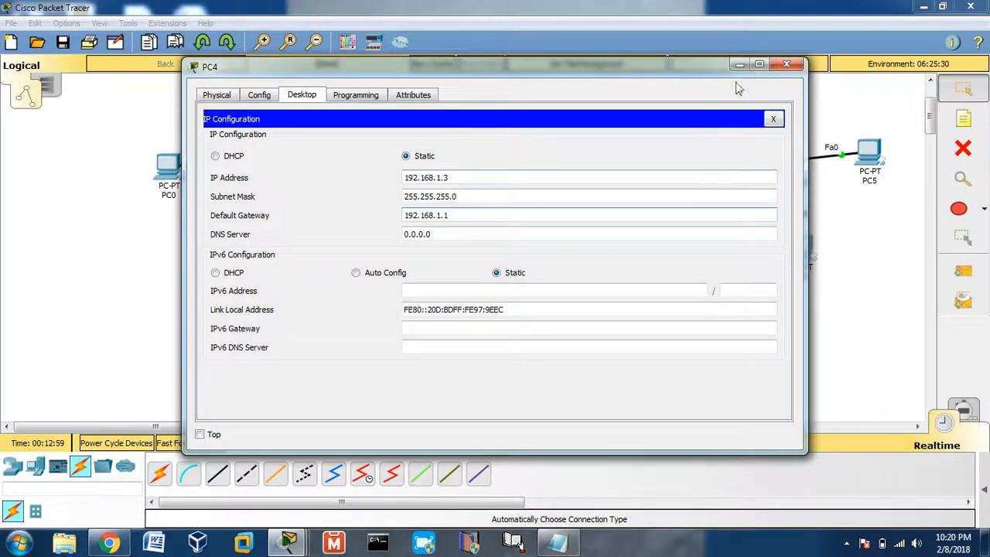
{"action": "left_click", "coordinate": [787, 65]}
Configure PC3 with static IP address 192.168.3.2, mask 255.255.255.0 and default gateway 192.168.3.1, closing its window when done.
{"action": "left_click", "coordinate": [618, 391]}
{"action": "left_click", "coordinate": [260, 95]}
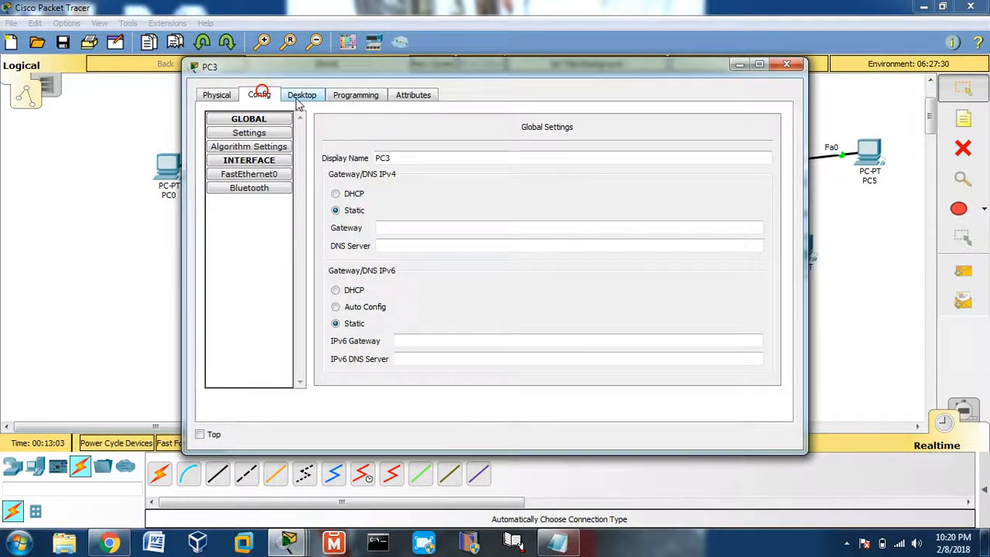
{"action": "left_click", "coordinate": [301, 94]}
{"action": "left_click", "coordinate": [288, 162]}
{"action": "left_click", "coordinate": [433, 177]}
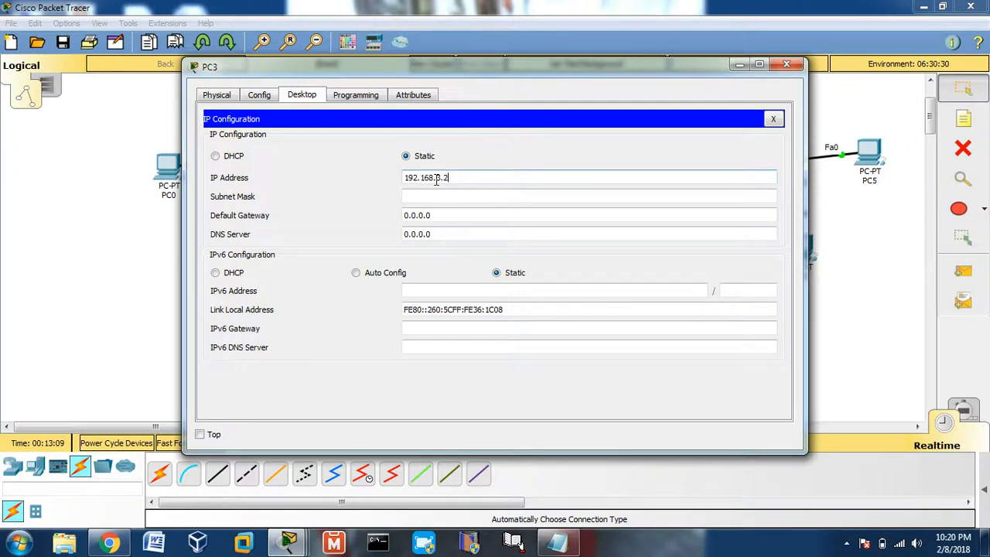
{"action": "key", "text": "Tab"}
{"action": "key", "text": "Tab"}
{"action": "type", "text": "192.168.3.1"}
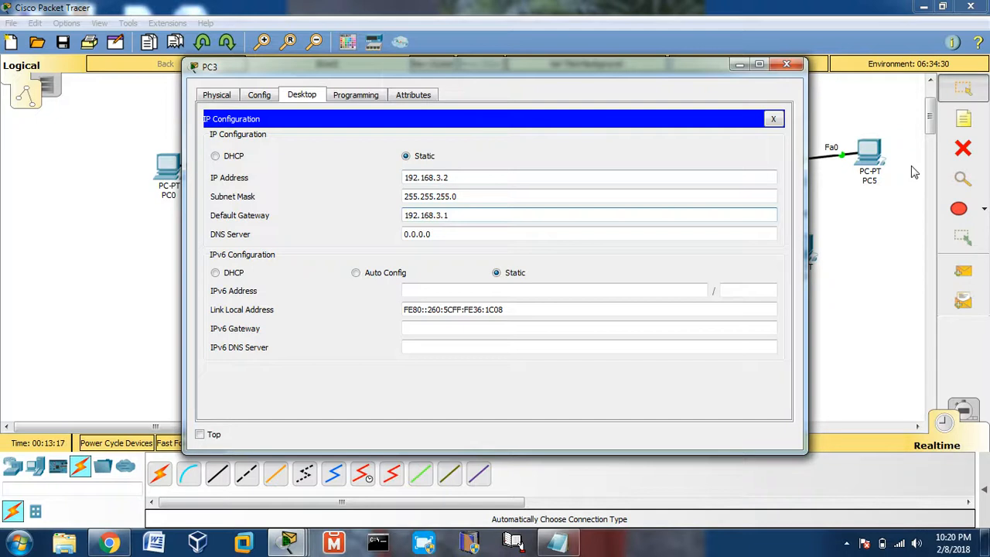
{"action": "left_click", "coordinate": [787, 64]}
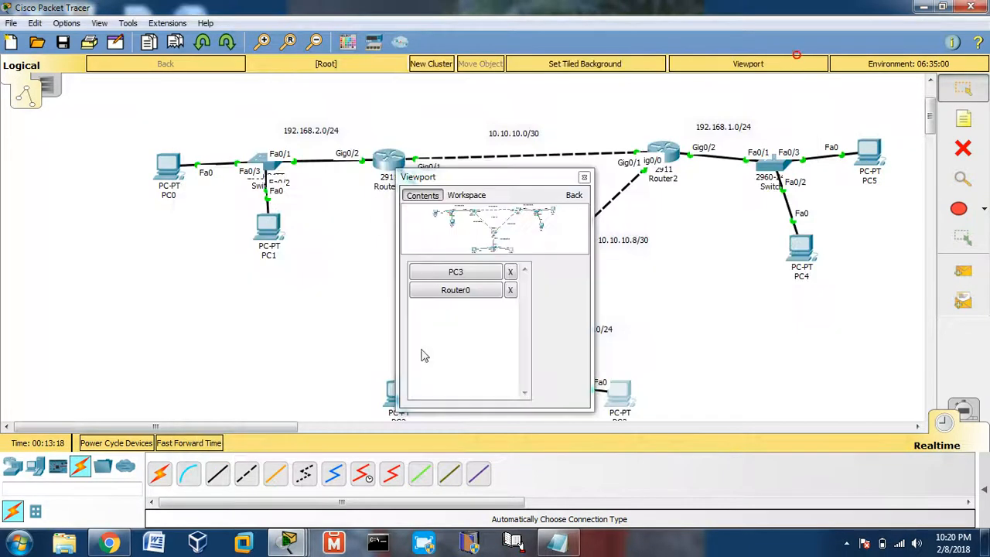
{"action": "left_click", "coordinate": [584, 177]}
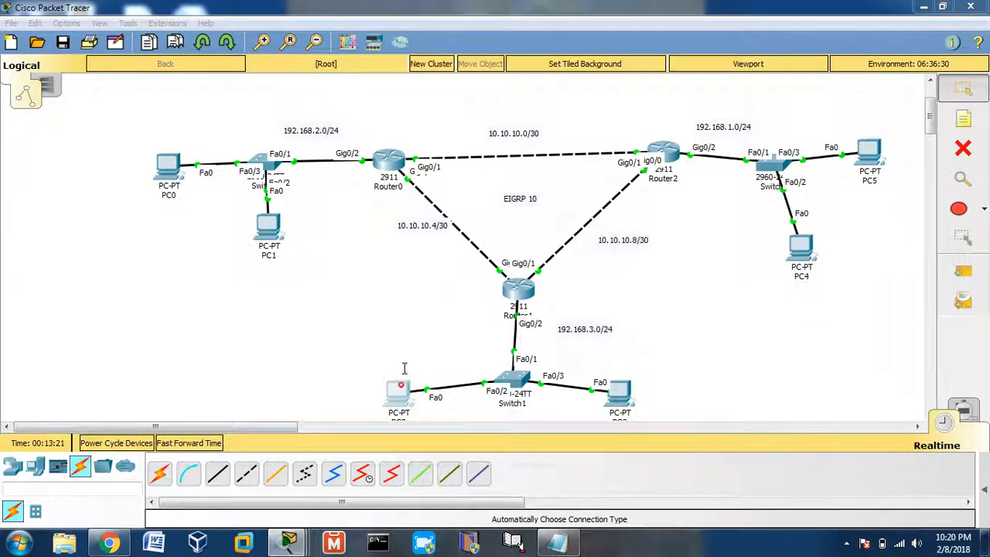
Configure PC2 with static IP address 192.168.3.3, mask 255.255.255.0 and default gateway 192.168.3.1, closing its window when done.
{"action": "left_click", "coordinate": [405, 407]}
{"action": "left_click", "coordinate": [309, 94]}
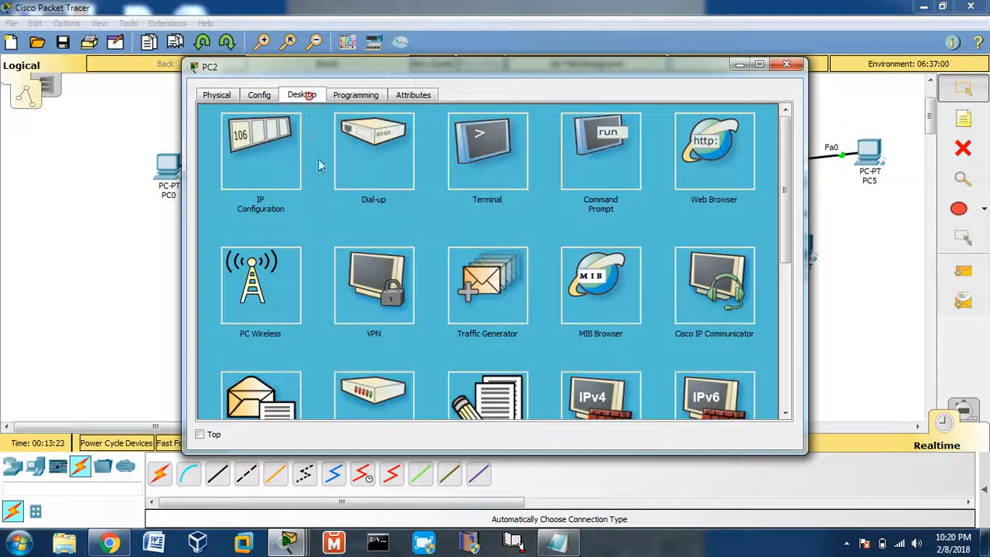
{"action": "left_click", "coordinate": [270, 150]}
{"action": "left_click", "coordinate": [486, 175]}
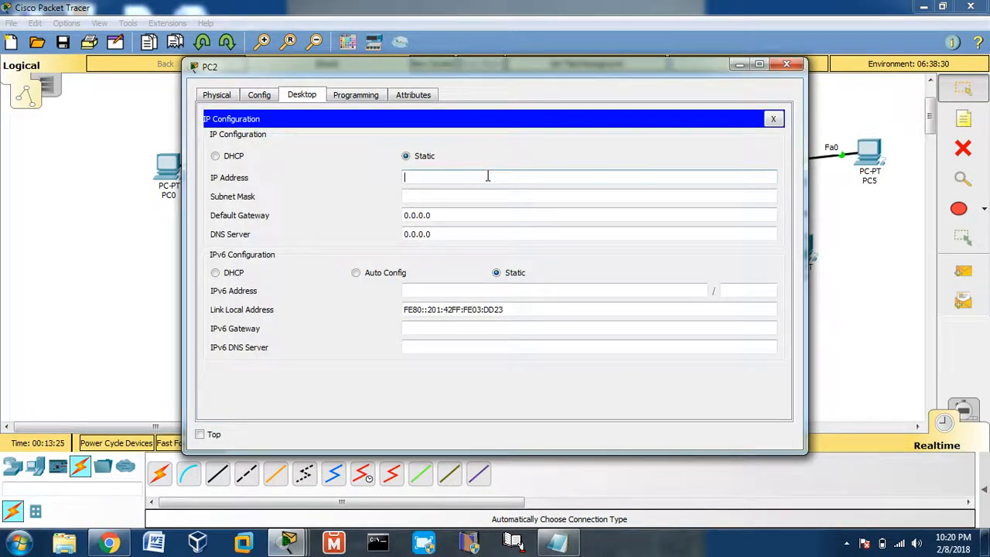
{"action": "type", "text": "192.168.3.3"}
{"action": "key", "text": "Tab"}
{"action": "key", "text": "Tab"}
{"action": "type", "text": "19"}
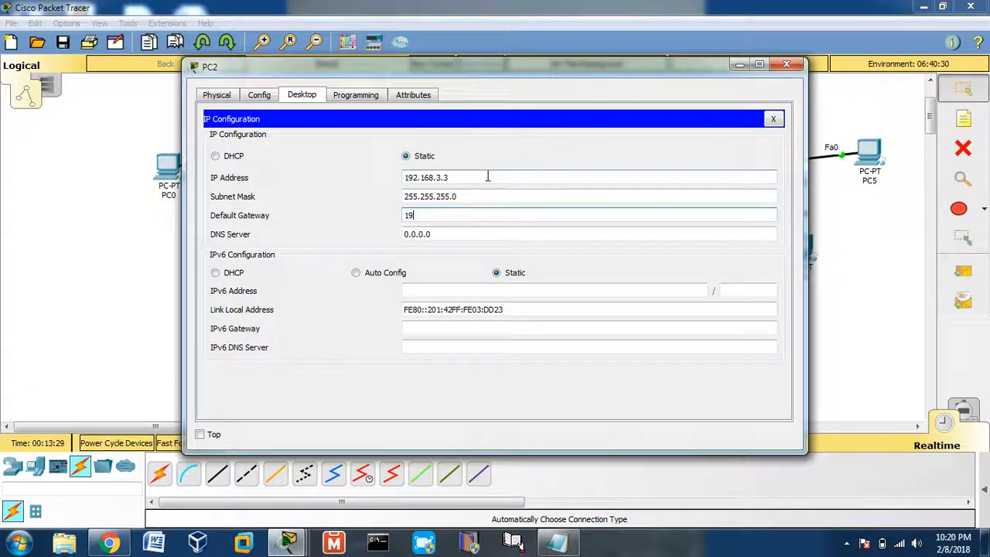
{"action": "type", "text": "2.168.3.1"}
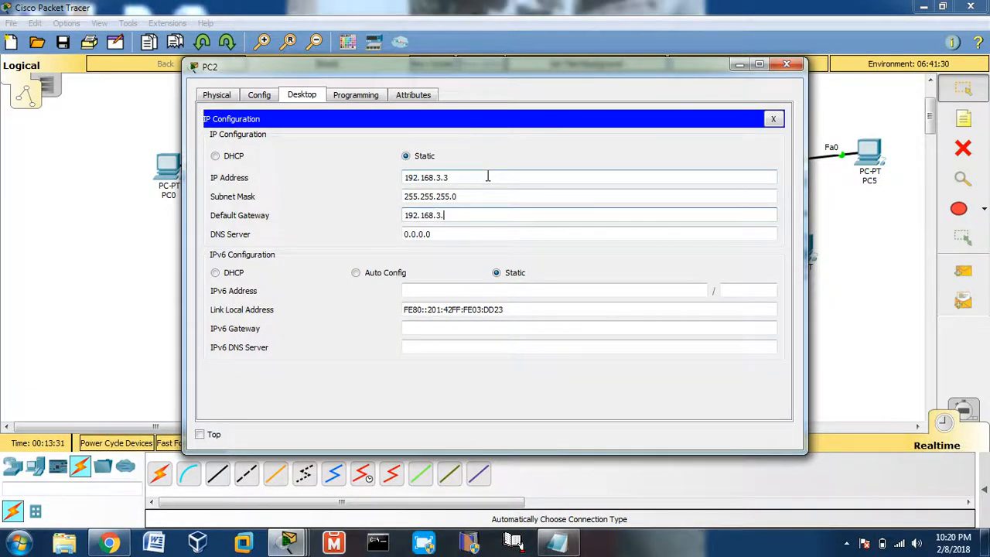
{"action": "left_click", "coordinate": [787, 64]}
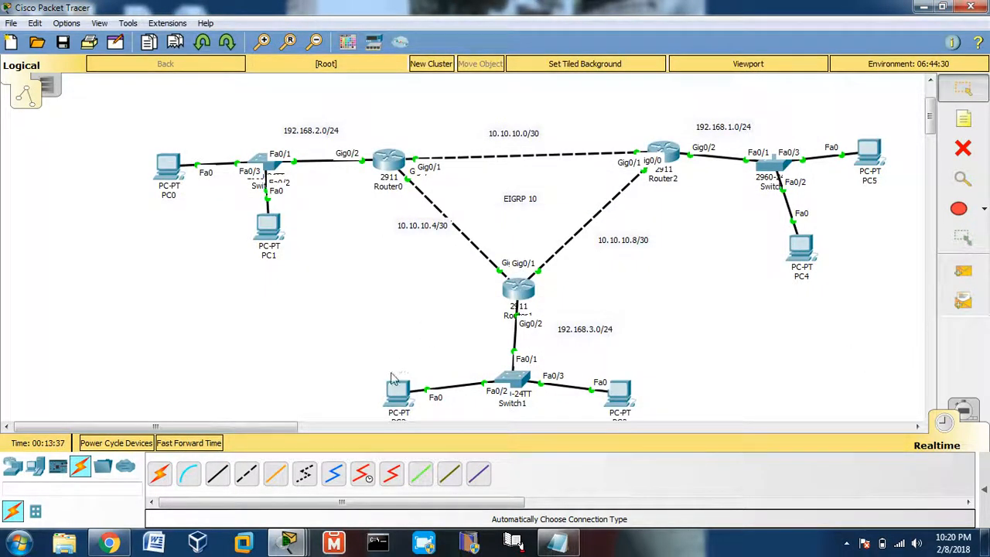
Open Router0's command line and leave interface configuration for privileged EXEC mode.
{"action": "left_click", "coordinate": [376, 304]}
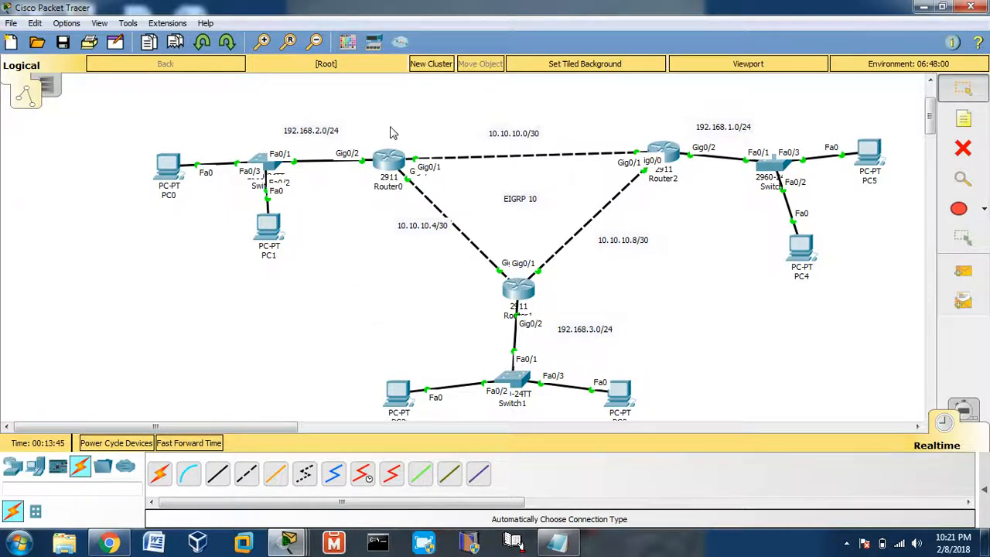
{"action": "left_click", "coordinate": [391, 163]}
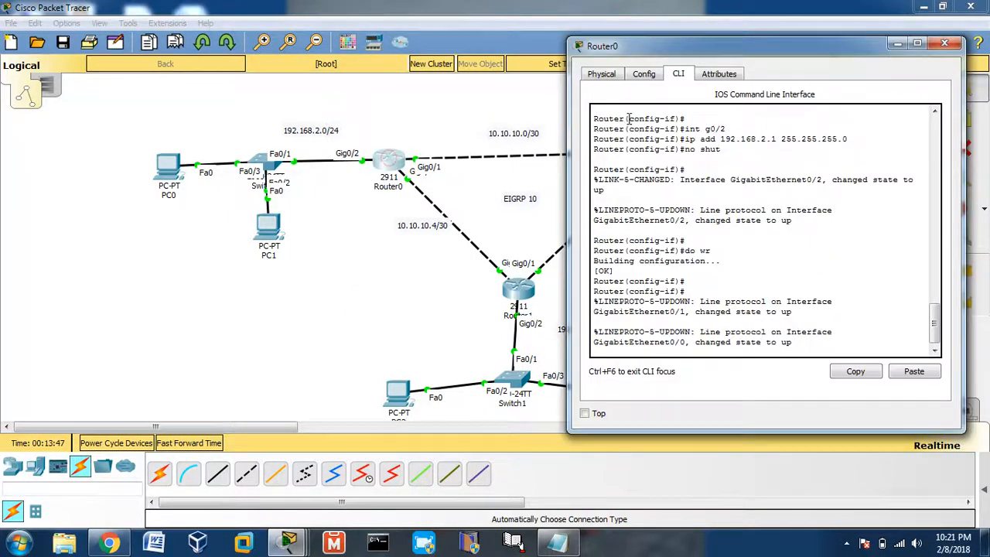
{"action": "key", "text": "Return"}
{"action": "key", "text": "Return"}
{"action": "key", "text": "Return"}
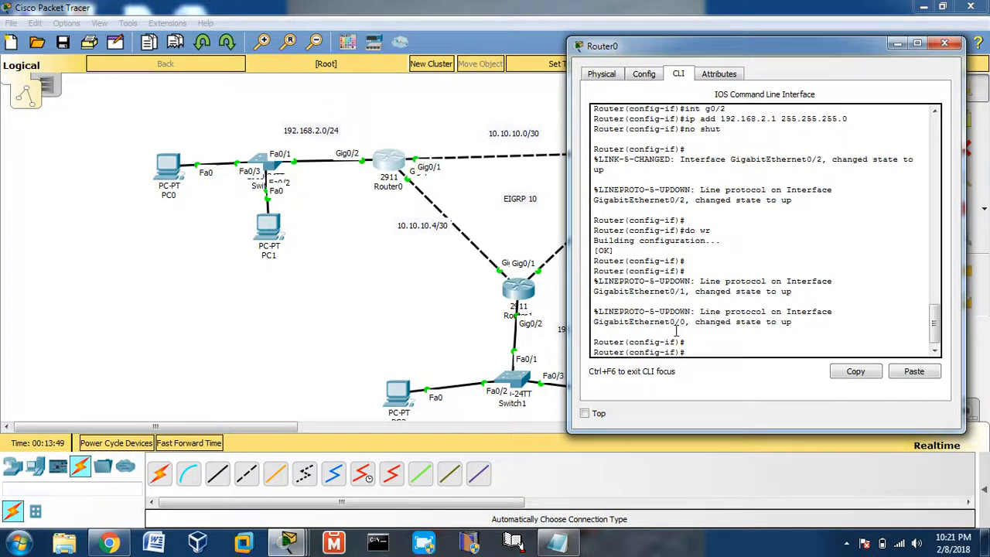
{"action": "key", "text": "Return"}
{"action": "key", "text": "Return"}
{"action": "key", "text": "Return"}
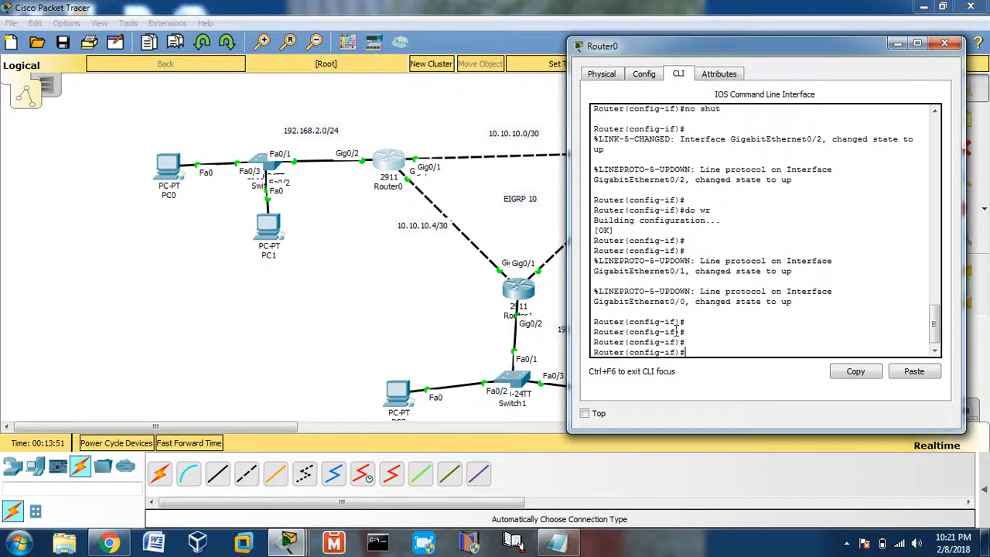
{"action": "key", "text": "ctrl+z"}
{"action": "key", "text": "Return"}
{"action": "key", "text": "Return"}
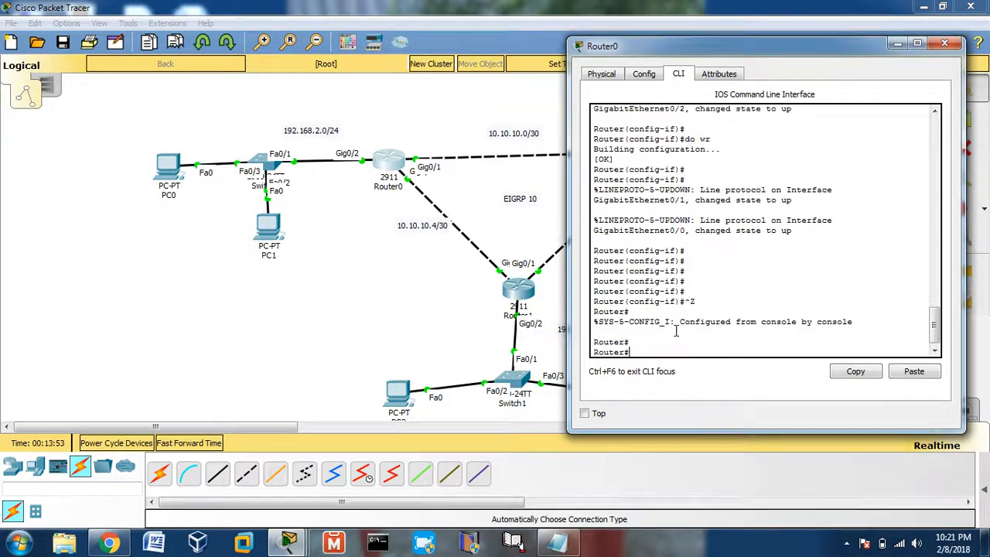
Display Router0's IP routing table with sh ip route, returning to the topology after examining the listed networks.
{"action": "type", "text": "sh ip route"}
{"action": "key", "text": "Return"}
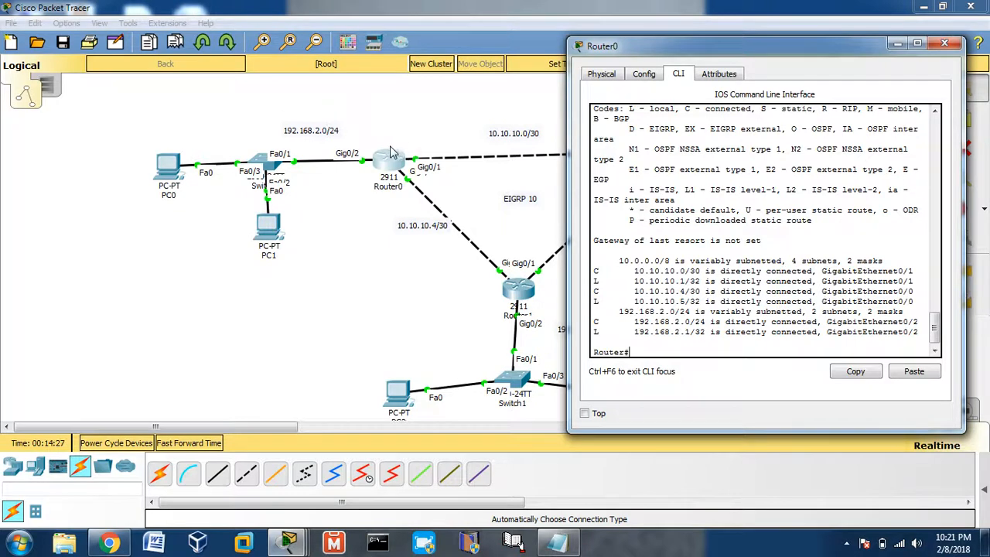
{"action": "left_click", "coordinate": [377, 285]}
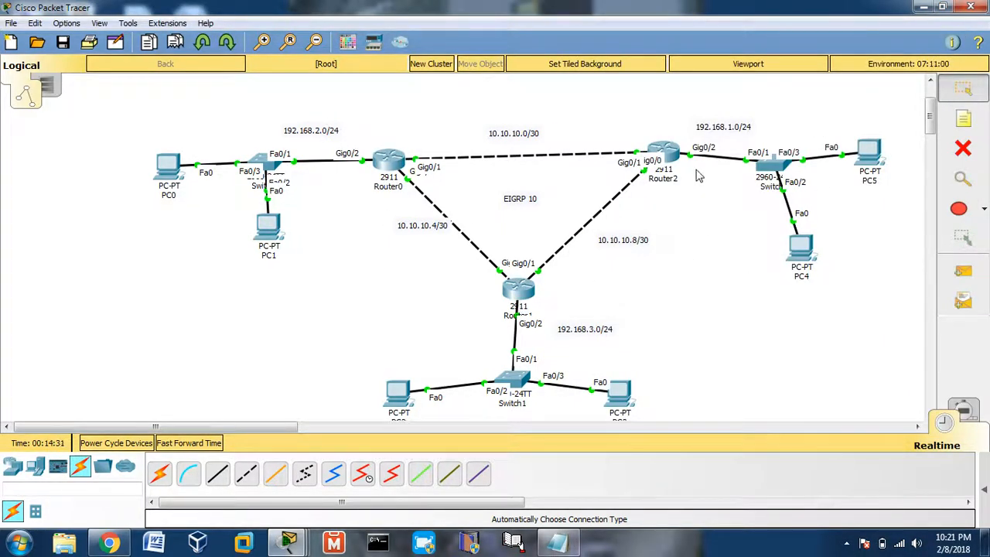
{"action": "mouse_move", "coordinate": [690, 185]}
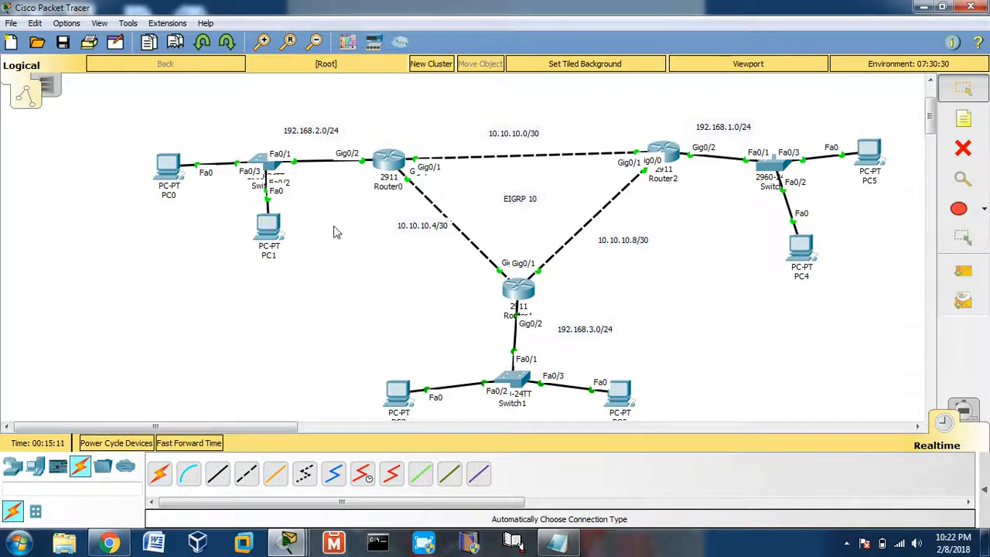
Enter global configuration mode on Router0 and start the EIGRP routing process with autonomous system number 10.
{"action": "left_click", "coordinate": [389, 161]}
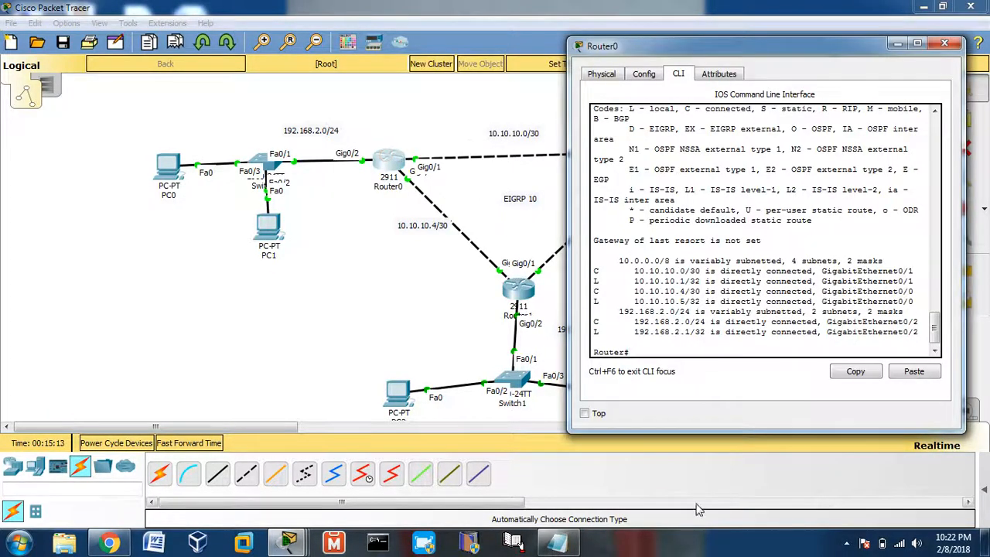
{"action": "type", "text": "conf"}
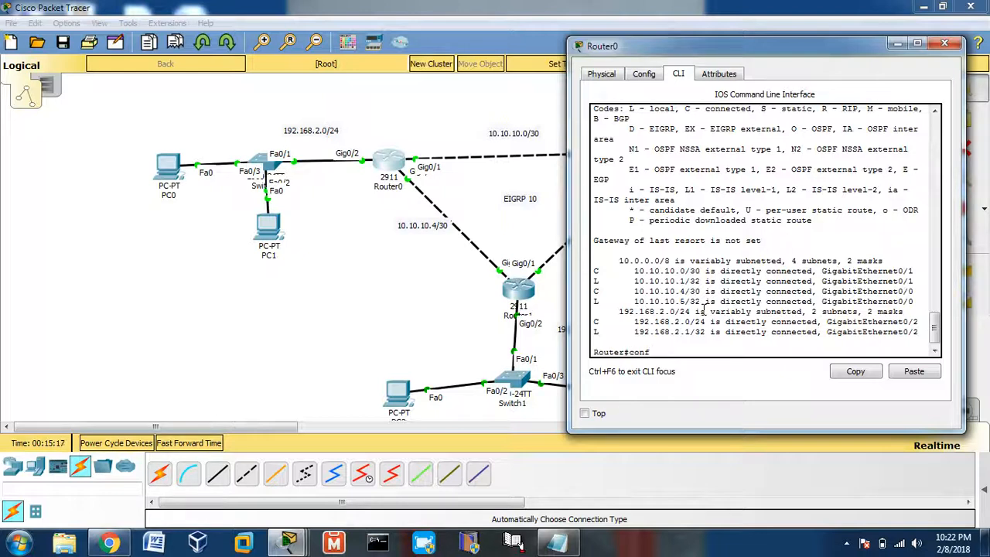
{"action": "type", "text": " t"}
{"action": "key", "text": "Return"}
{"action": "key", "text": "Return"}
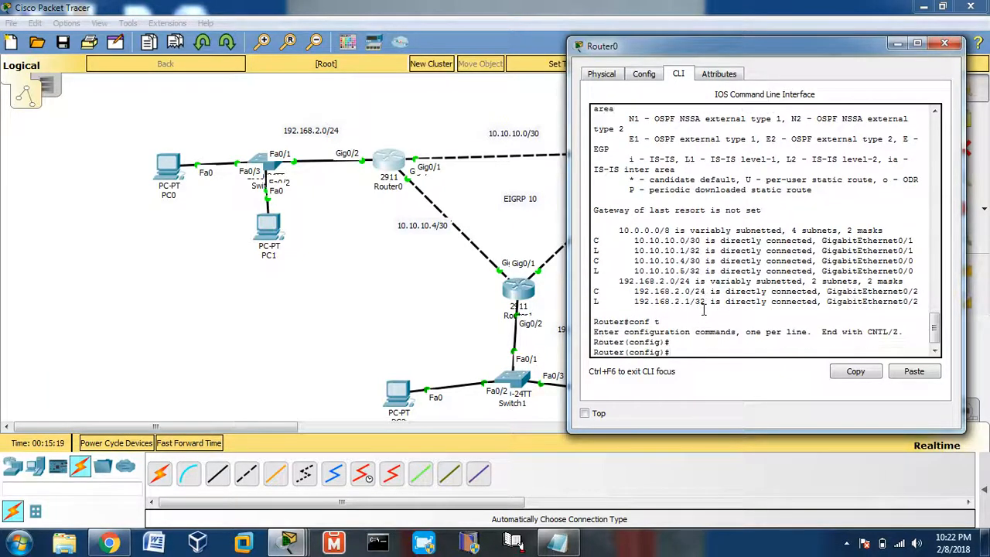
{"action": "type", "text": "rou"}
{"action": "key", "text": "Tab"}
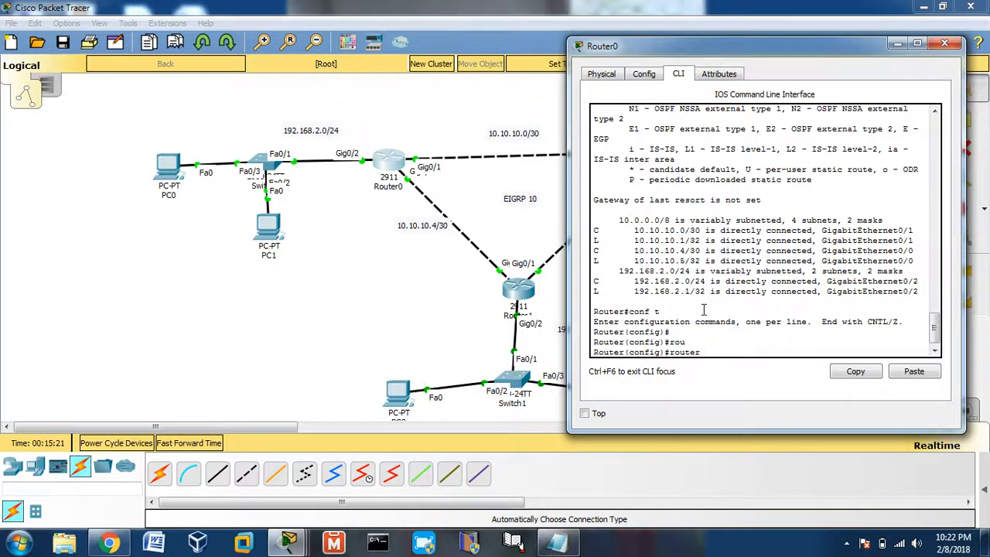
{"action": "type", "text": "ei"}
{"action": "key", "text": "Tab"}
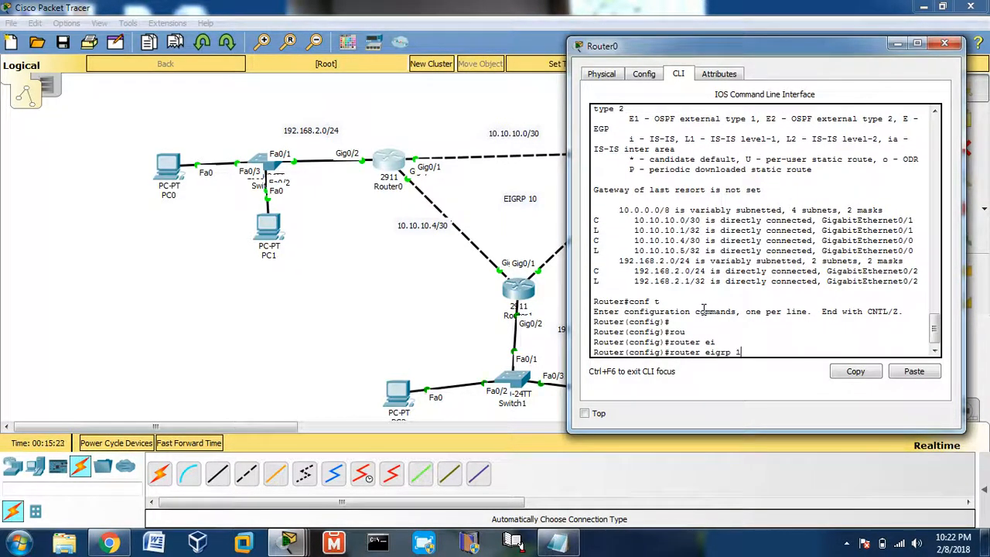
{"action": "type", "text": "10"}
{"action": "key", "text": "Return"}
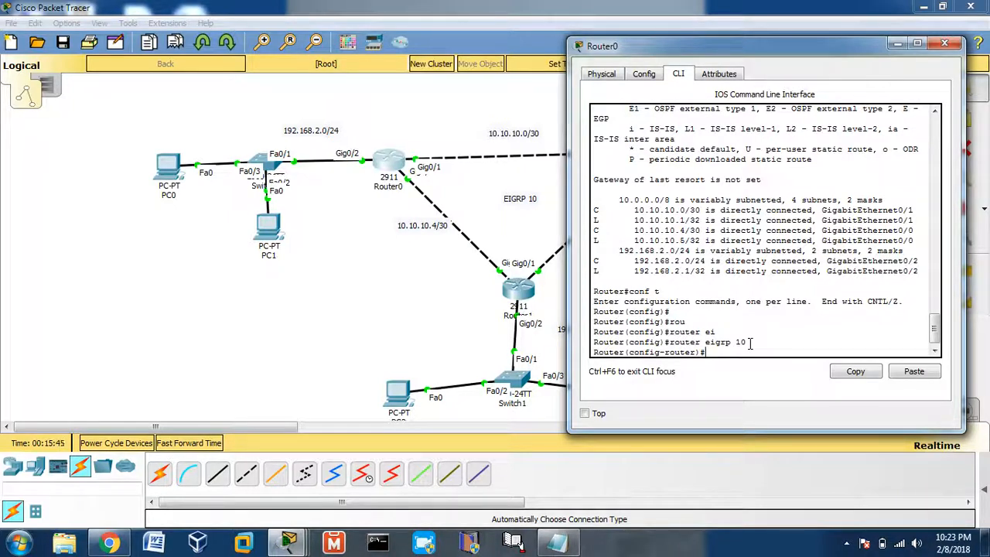
Add network 10.10.10.0 with wildcard mask 0.0.0.3 to Router0's EIGRP process.
{"action": "type", "text": "et"}
{"action": "key", "text": "Tab"}
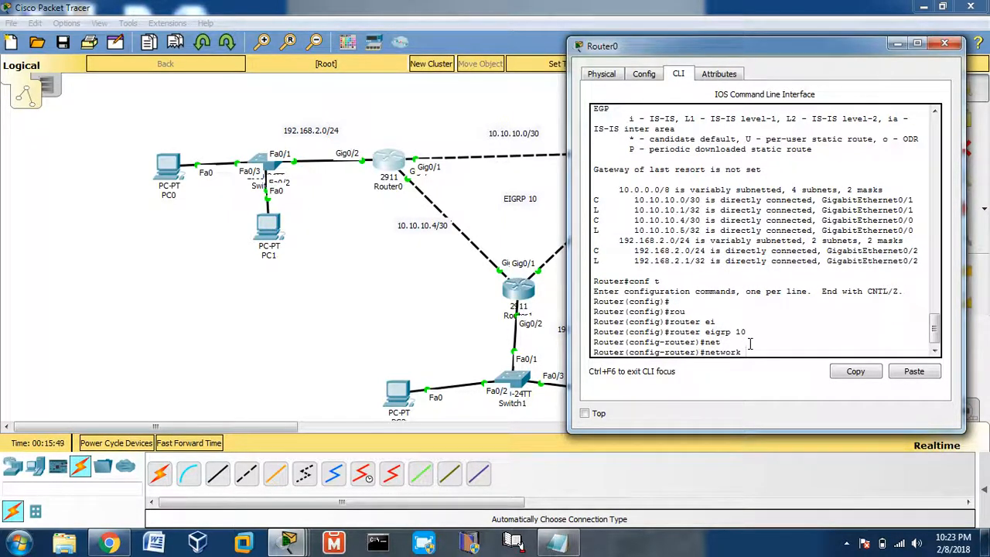
{"action": "type", "text": "10.10.10.0"}
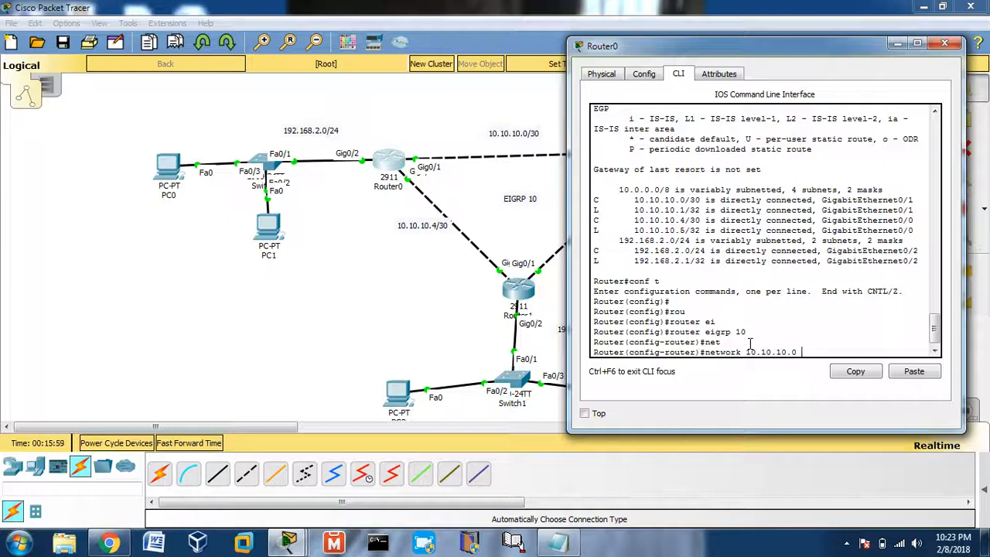
{"action": "type", "text": "0.0"}
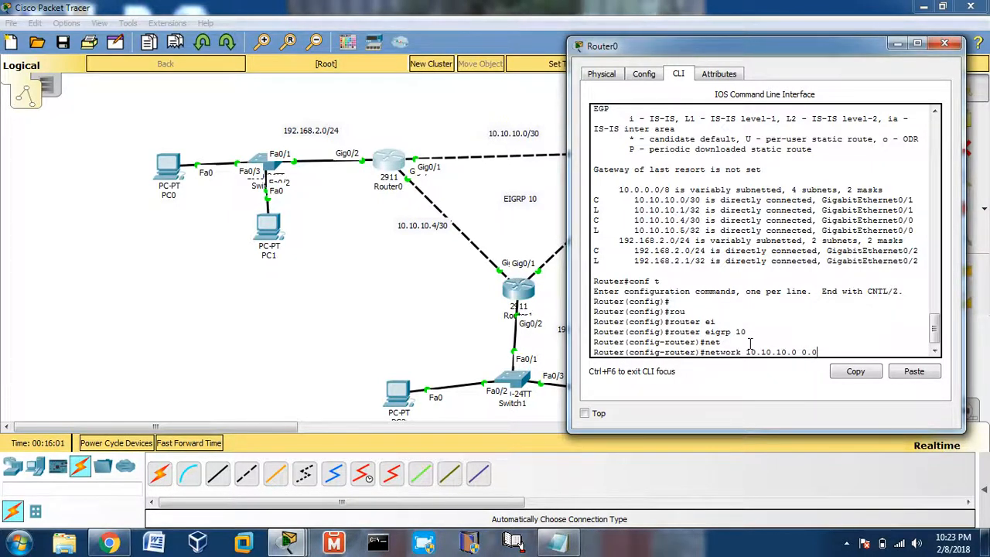
{"action": "type", "text": ".0.3"}
{"action": "key", "text": "Return"}
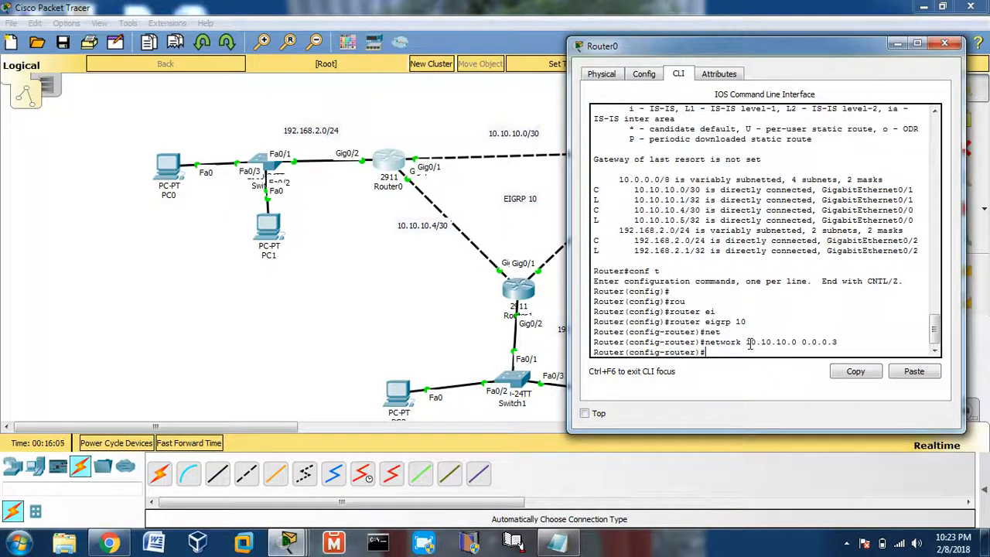
Recall the last network statement on Router0's command line and edit it to read network 10.10.10.4 0.0.0.3.
{"action": "key", "text": "Up"}
{"action": "key", "text": "Left"}
{"action": "key", "text": "Left"}
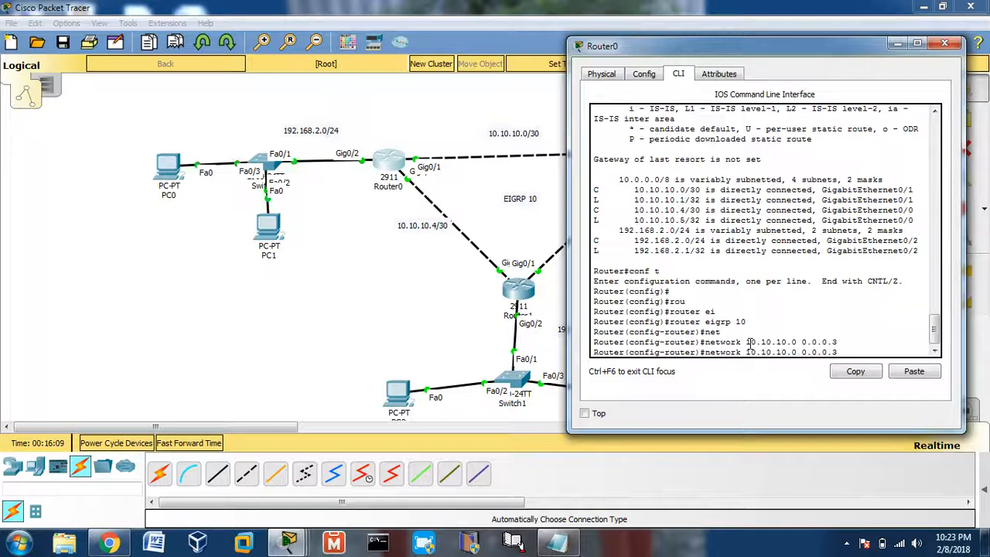
{"action": "key", "text": "BackSpace"}
{"action": "type", "text": "4"}
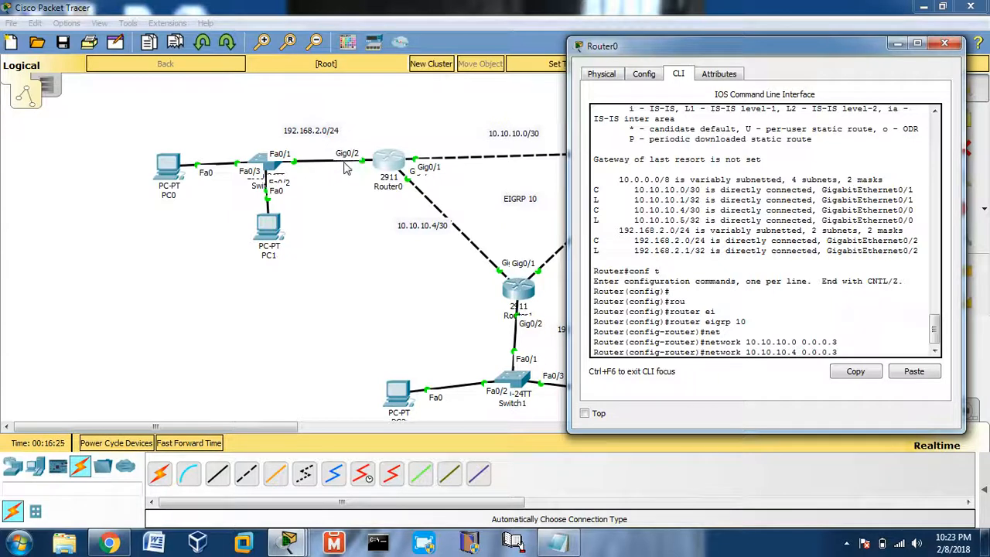
{"action": "left_click", "coordinate": [847, 545]}
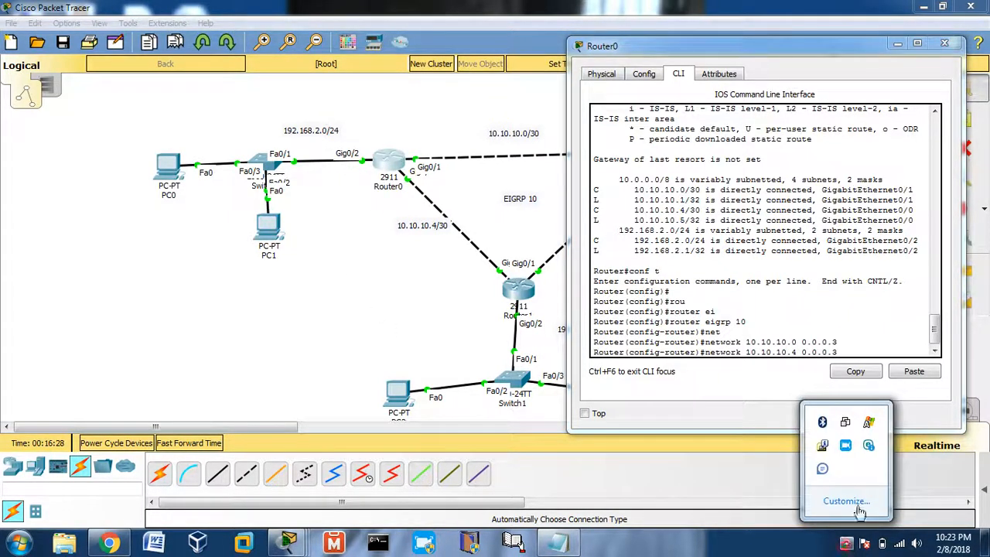
{"action": "right_click", "coordinate": [847, 446]}
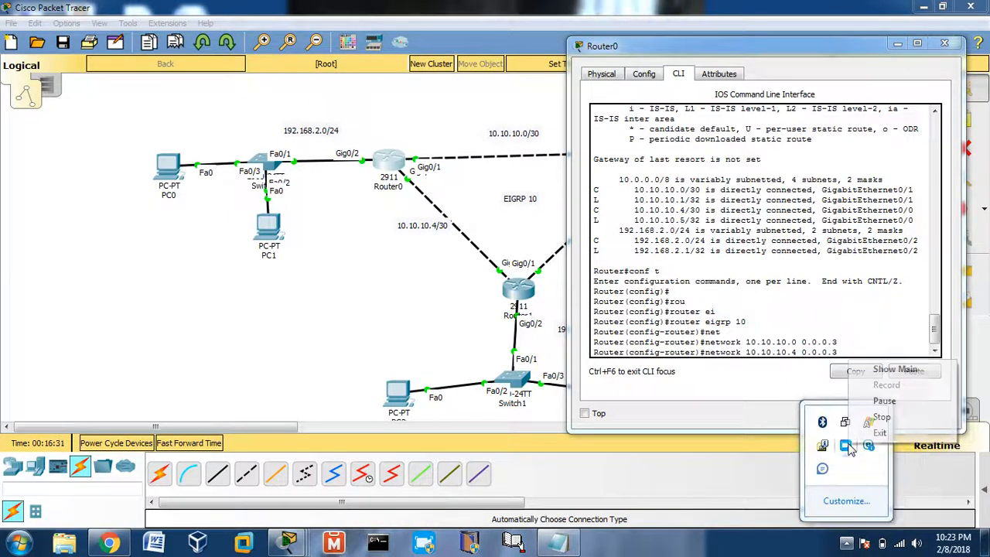
{"action": "left_click", "coordinate": [885, 400]}
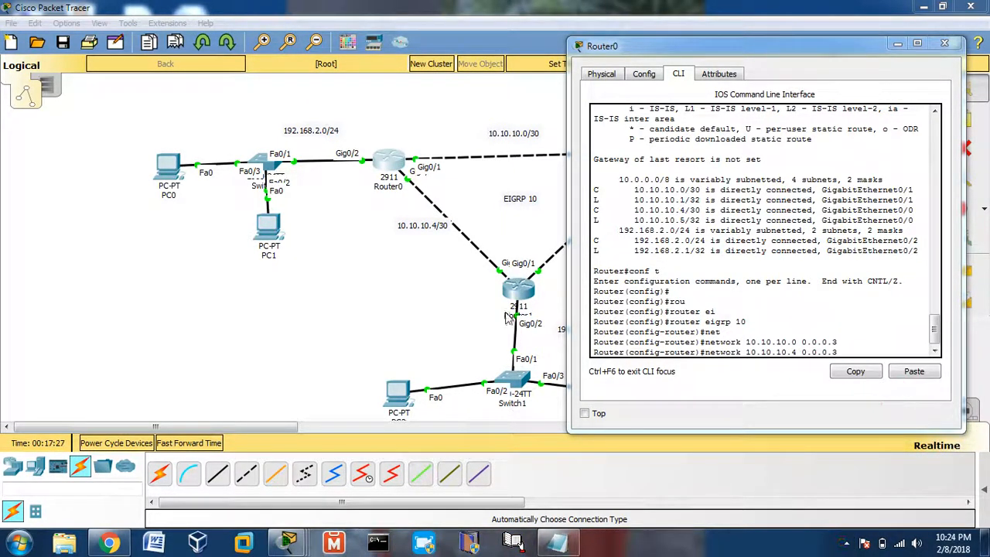
{"action": "left_click", "coordinate": [846, 544]}
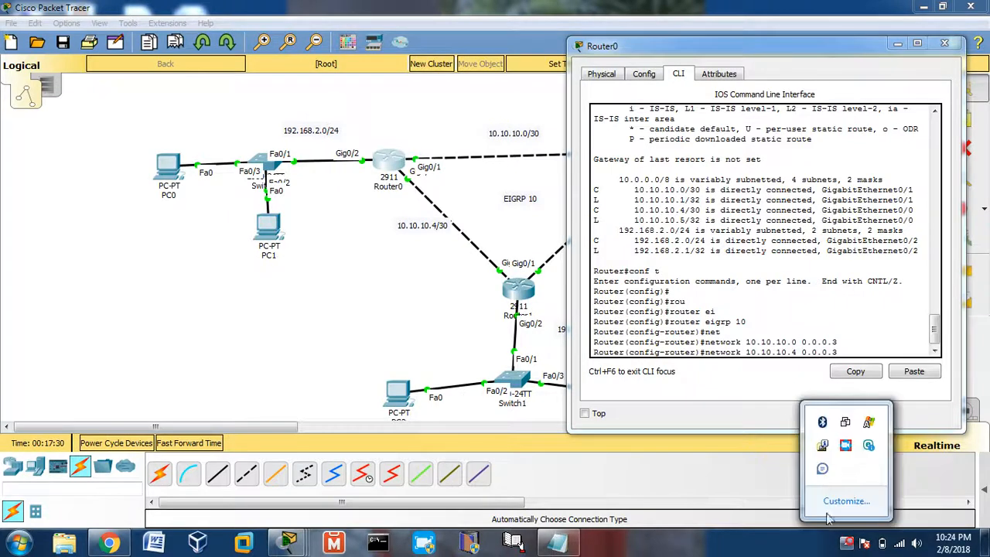
{"action": "left_click", "coordinate": [850, 353]}
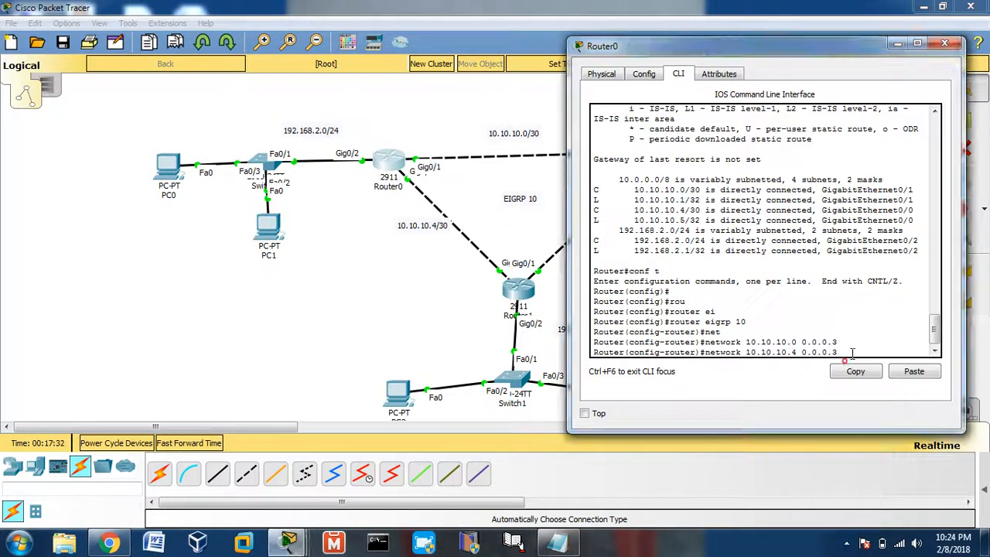
Submit the pending network 10.10.10.4 0.0.0.3 statement and add network 192.168.2.0 to Router0's EIGRP process.
{"action": "left_click", "coordinate": [851, 348]}
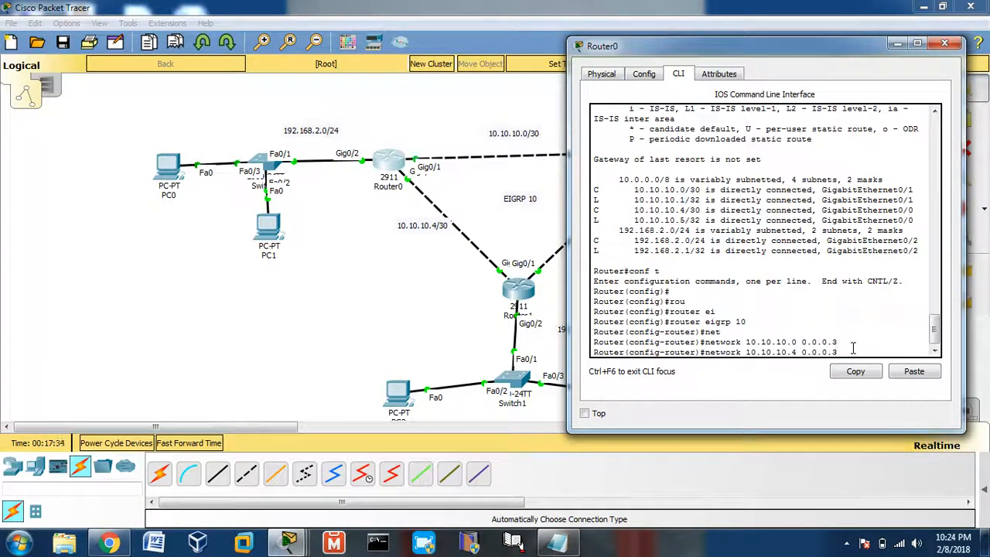
{"action": "key", "text": "Return"}
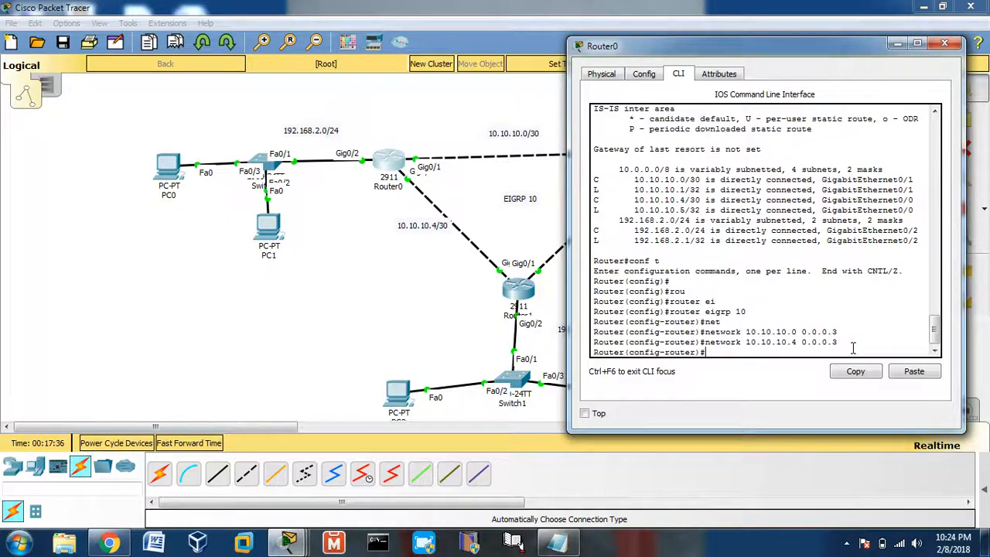
{"action": "type", "text": "net"}
{"action": "key", "text": "Tab"}
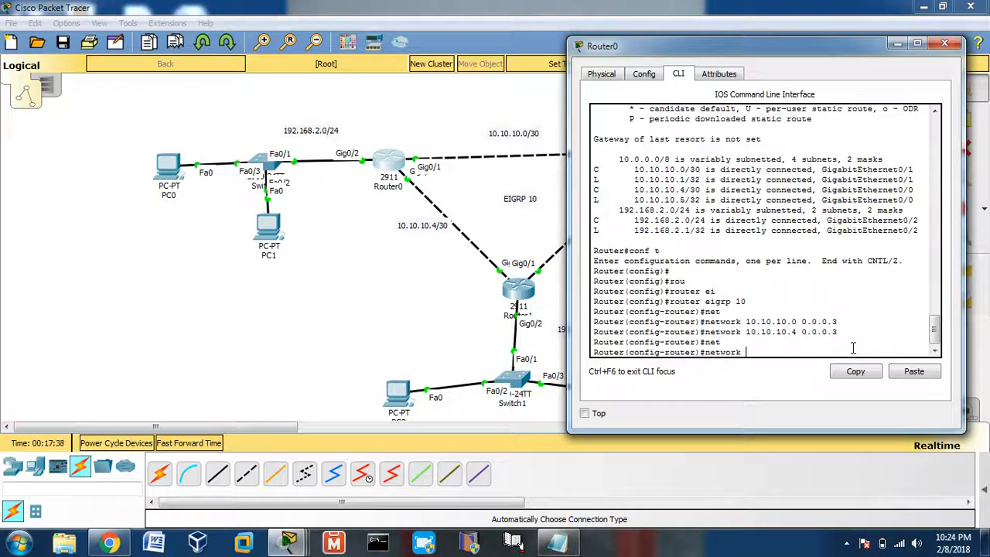
{"action": "type", "text": "192.16"}
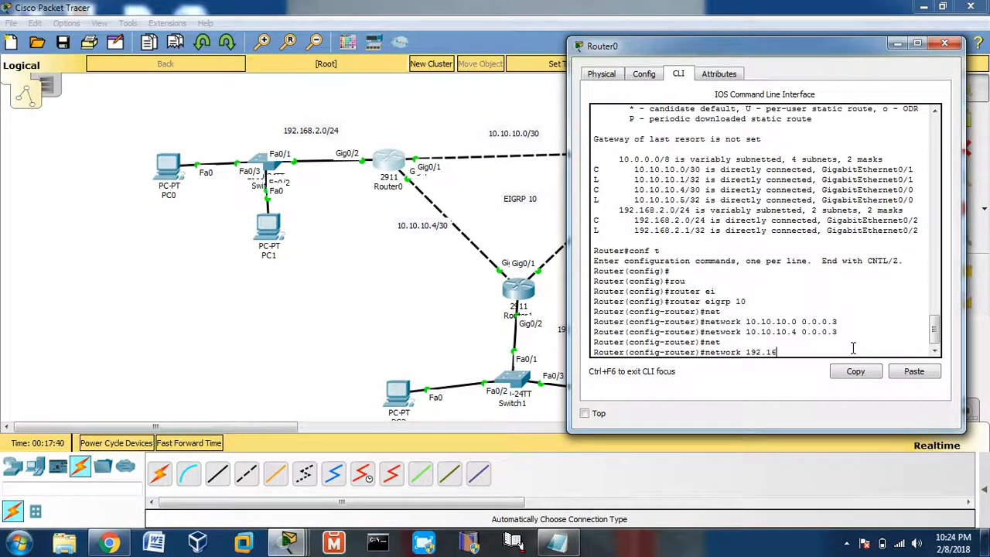
{"action": "type", "text": "8.2.0"}
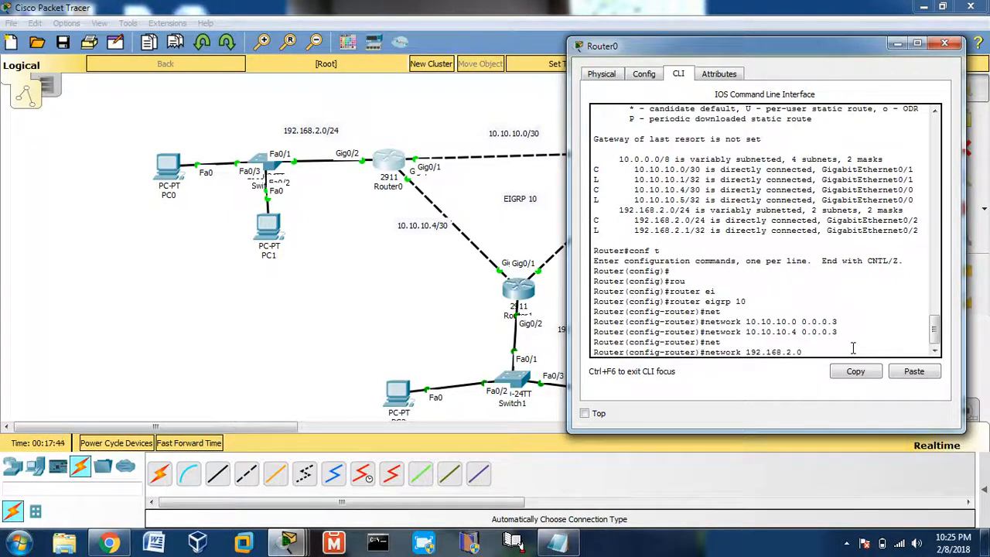
{"action": "key", "text": "Return"}
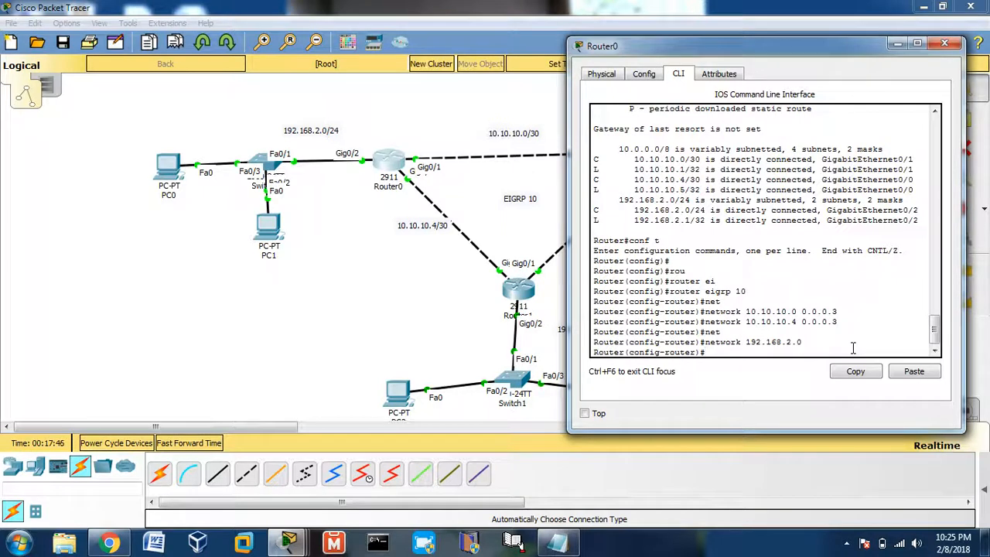
Save Router0's running configuration with do wr and return to the topology.
{"action": "type", "text": "do wr"}
{"action": "key", "text": "Return"}
{"action": "key", "text": "Return"}
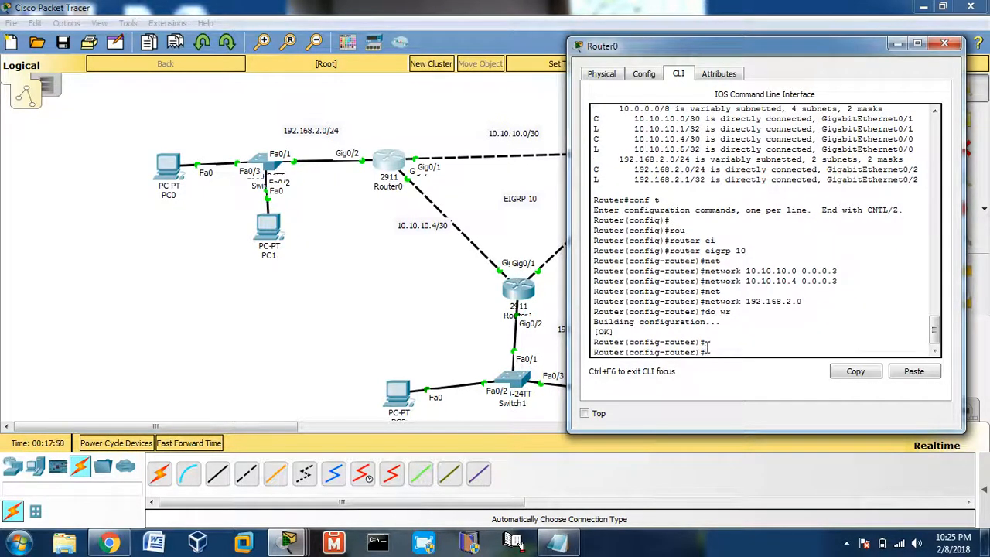
{"action": "left_click", "coordinate": [261, 329]}
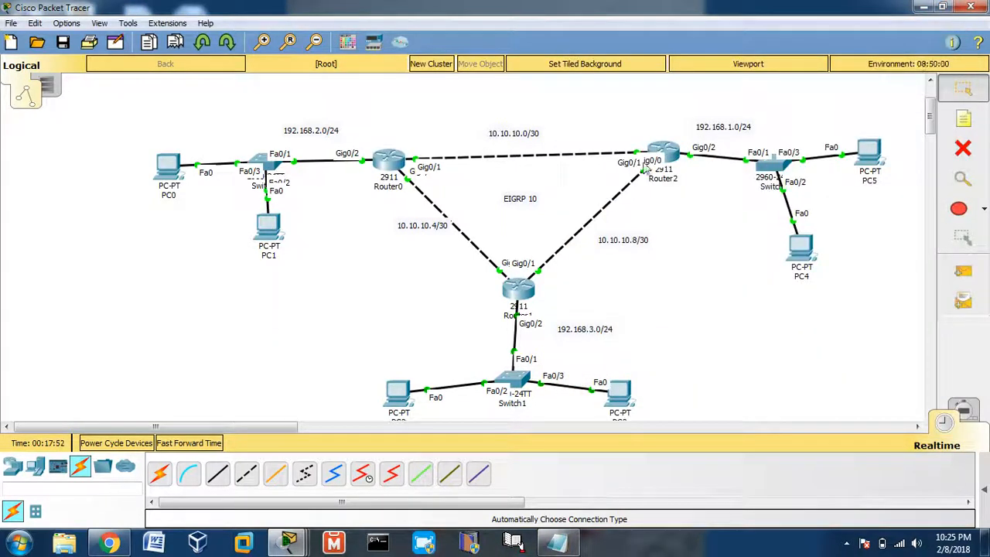
Open Router2's command line and exit interface configuration mode back to global configuration mode.
{"action": "left_click", "coordinate": [665, 153]}
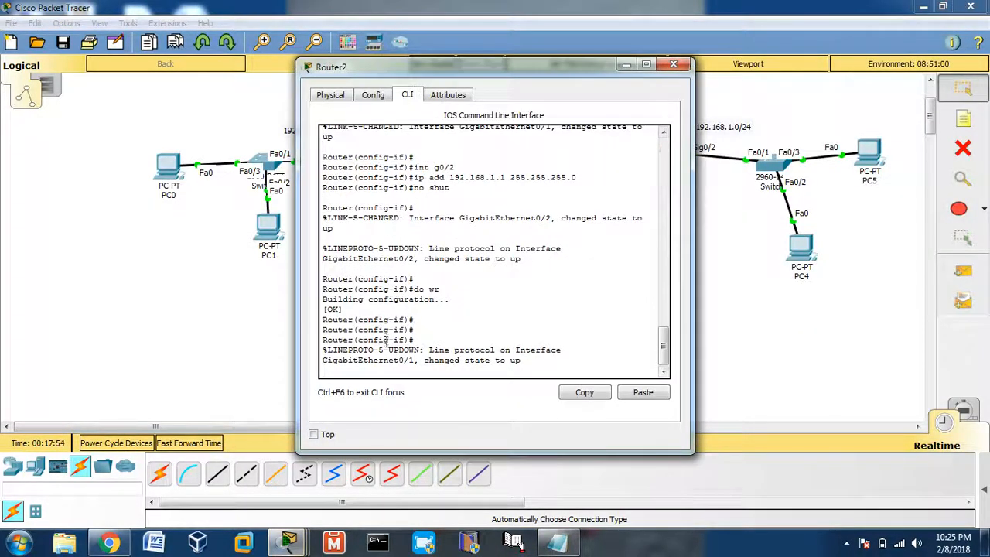
{"action": "key", "text": "Return"}
{"action": "key", "text": "Return"}
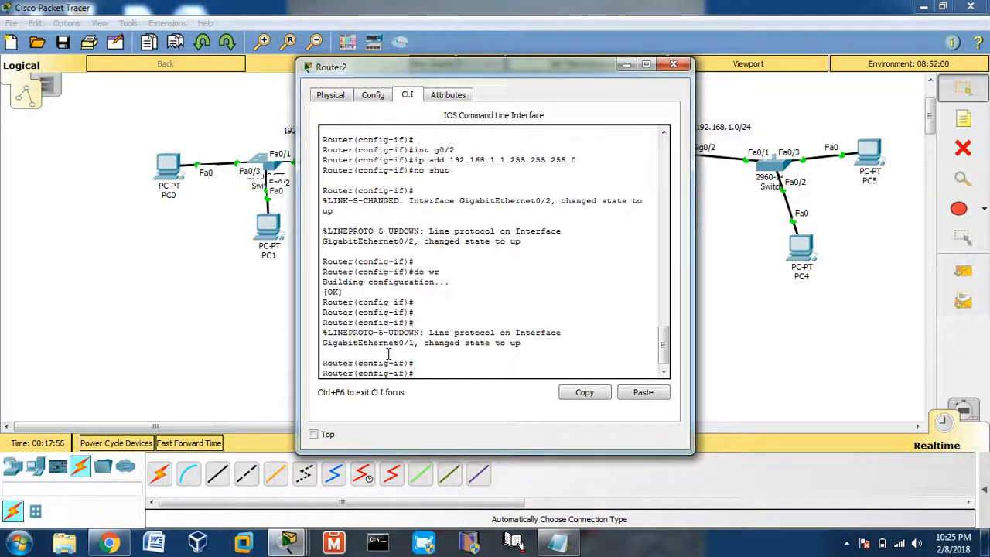
{"action": "type", "text": "exit"}
{"action": "key", "text": "Return"}
{"action": "key", "text": "Return"}
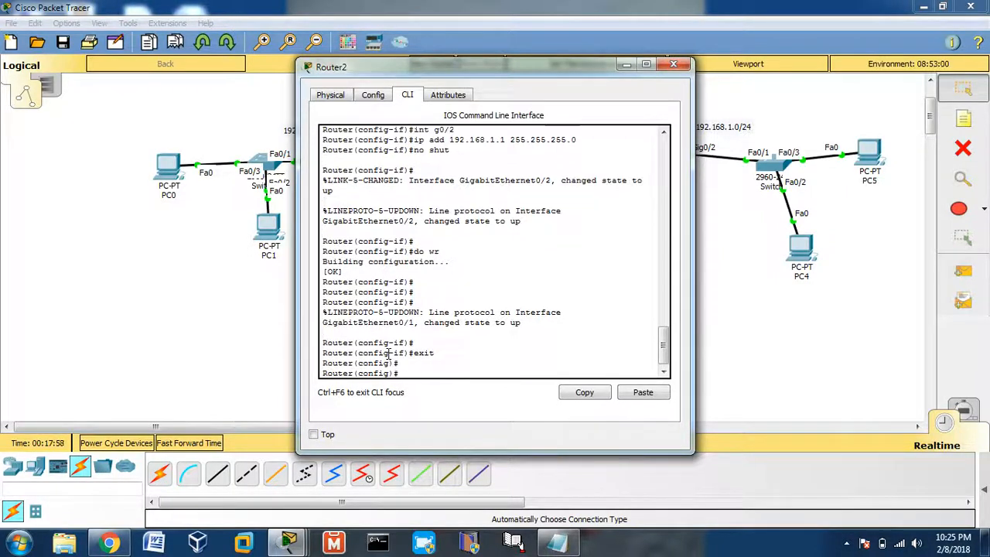
Start the EIGRP routing process with autonomous system number 10 on Router2.
{"action": "type", "text": "rou"}
{"action": "key", "text": "Tab"}
{"action": "type", "text": "ei"}
{"action": "key", "text": "Tab"}
{"action": "type", "text": "10"}
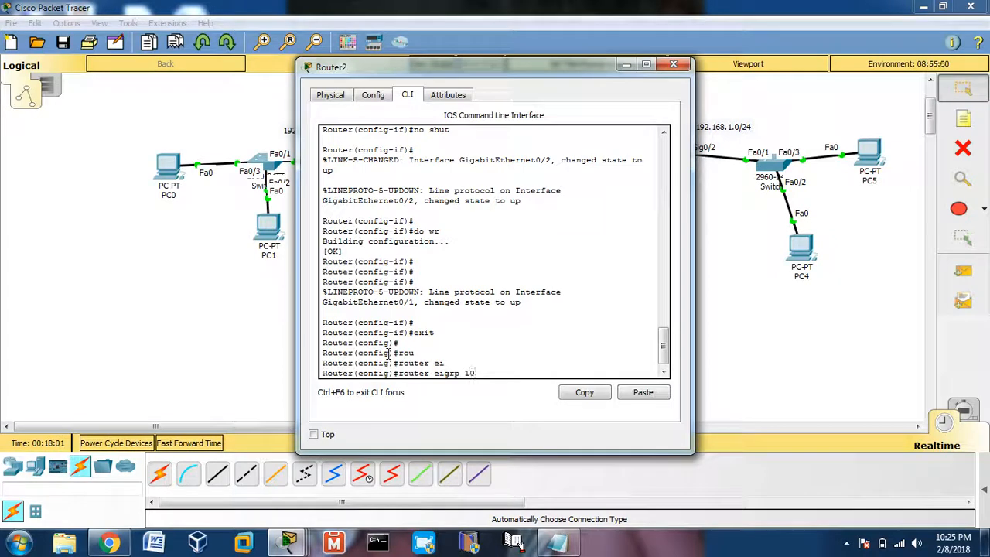
{"action": "key", "text": "Return"}
{"action": "key", "text": "Return"}
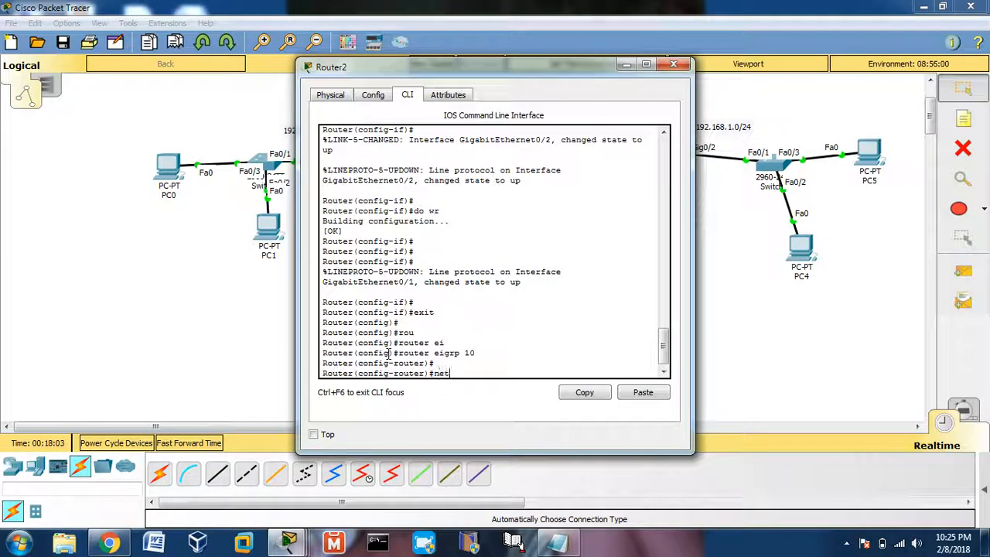
Add network 10.10.10.0 with wildcard mask 0.0.0.3 to Router2's EIGRP process.
{"action": "type", "text": "net"}
{"action": "key", "text": "Tab"}
{"action": "type", "text": "10.10.10"}
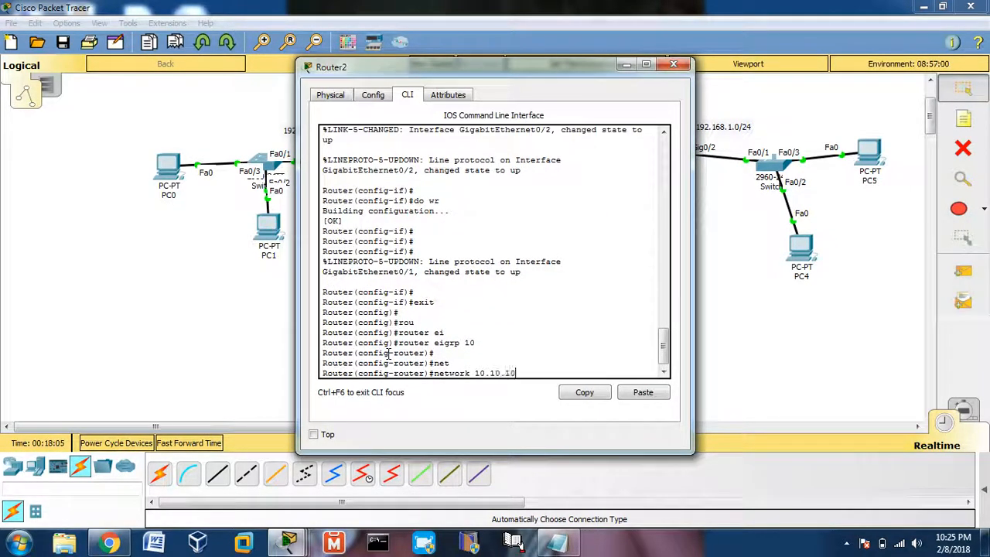
{"action": "type", "text": ".0 00.0.0.3"}
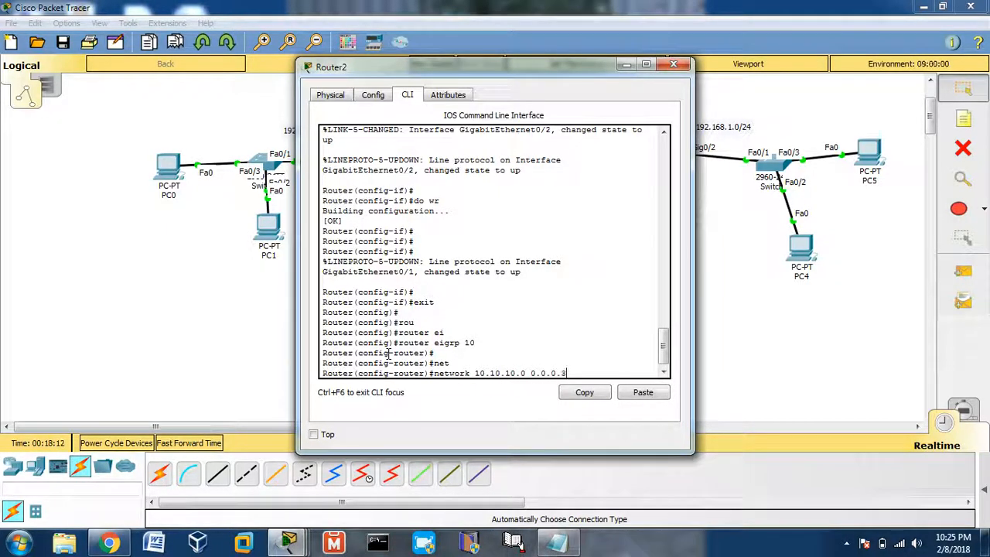
{"action": "key", "text": "Return"}
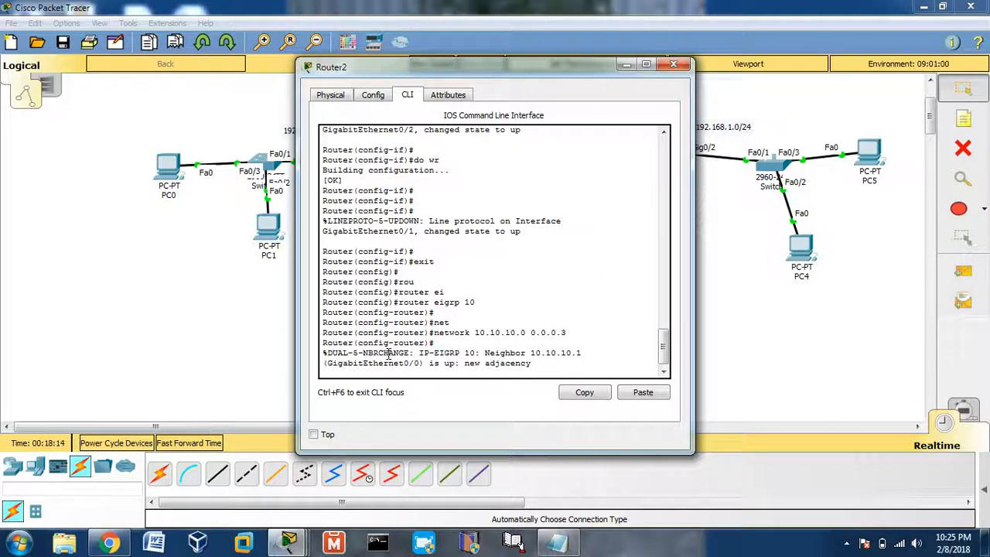
Recall Router2's last network statement, edit it to network 10.10.10.8 0.0.0.3, and submit it to the EIGRP process.
{"action": "key", "text": "Up"}
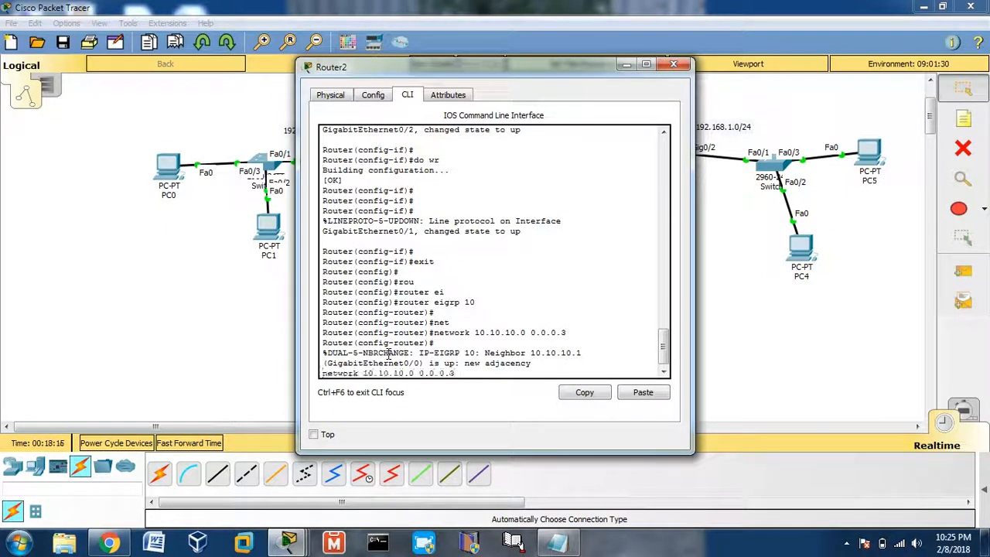
{"action": "key", "text": "Return"}
{"action": "key", "text": "Up"}
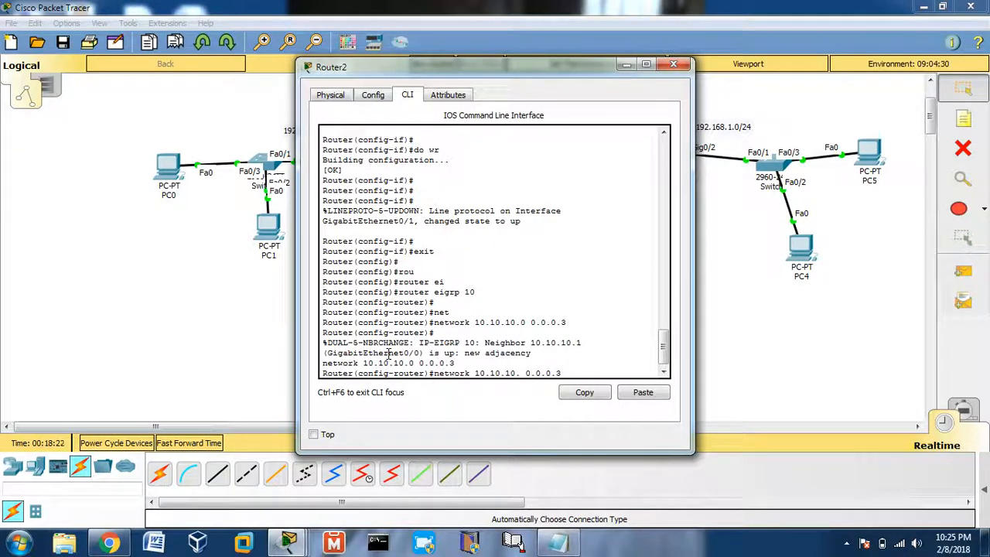
{"action": "key", "text": "Left"}
{"action": "key", "text": "Left"}
{"action": "key", "text": "Left"}
{"action": "key", "text": "Left"}
{"action": "key", "text": "Left"}
{"action": "key", "text": "Left"}
{"action": "key", "text": "Left"}
{"action": "key", "text": "Left"}
{"action": "key", "text": "BackSpace"}
{"action": "type", "text": "8"}
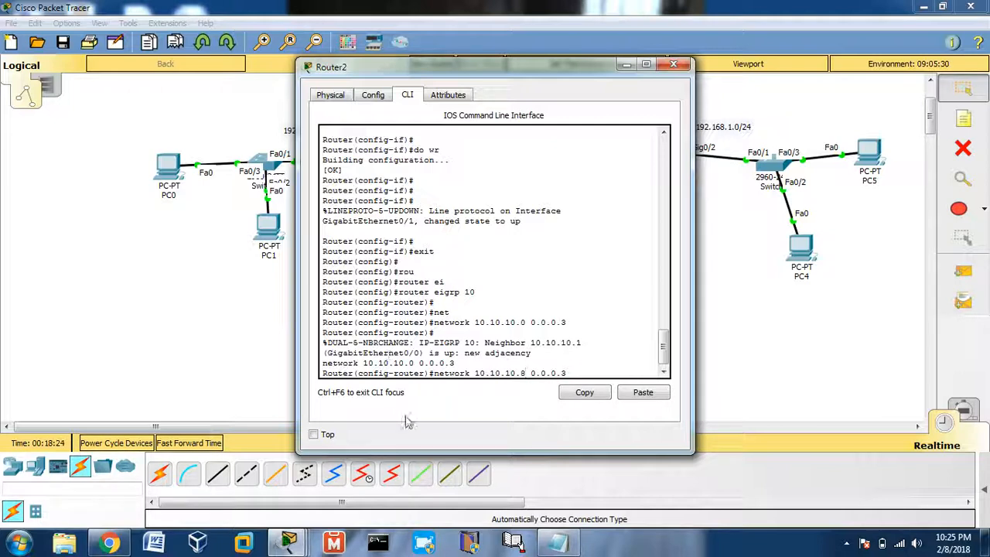
{"action": "left_click_drag", "start_coordinate": [563, 77], "coordinate": [385, 75]}
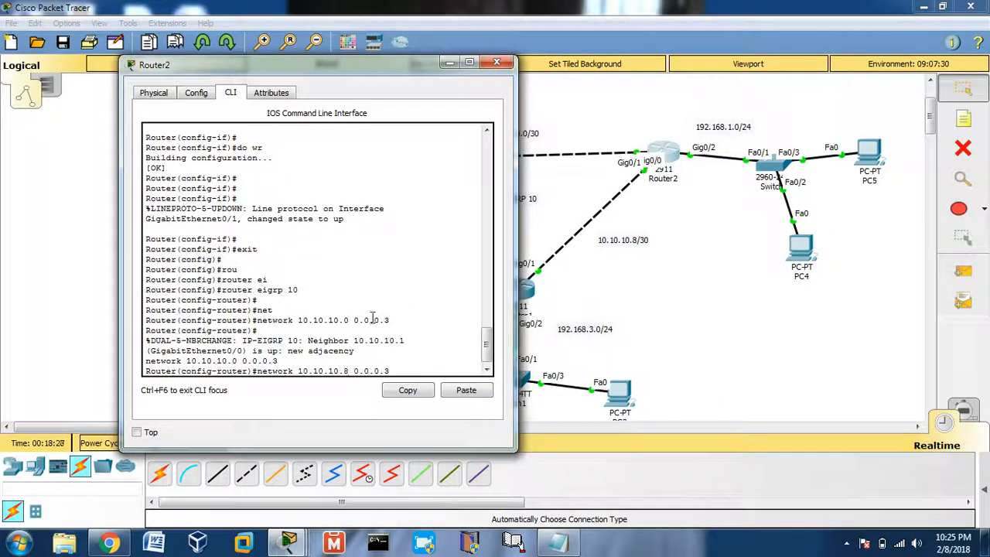
{"action": "key", "text": "Return"}
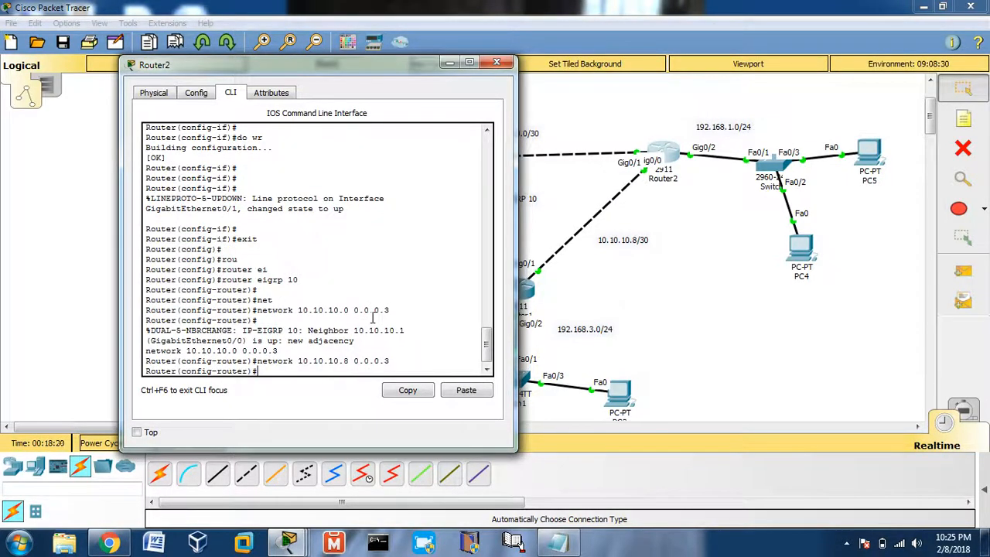
Add network 192.168.1.0 to Router2's EIGRP process.
{"action": "type", "text": "net"}
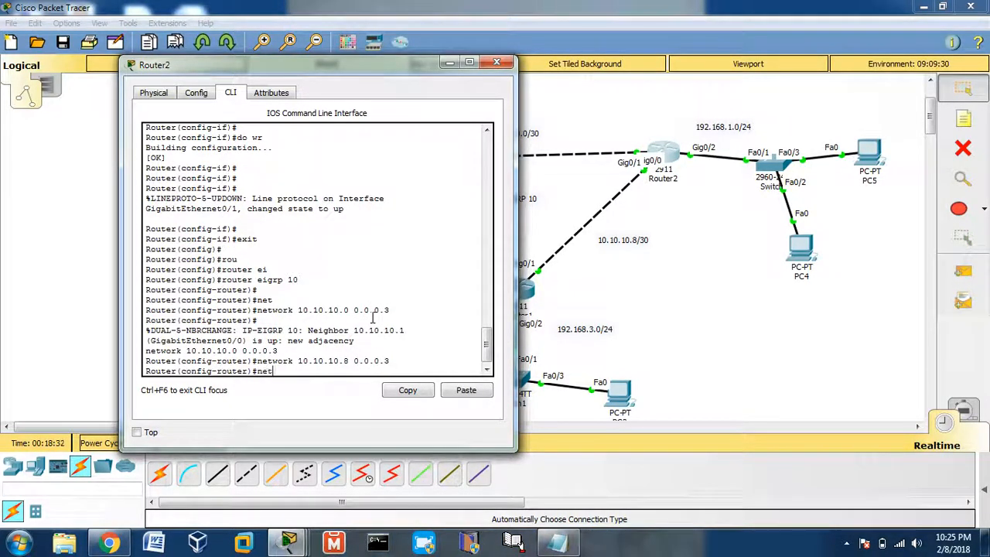
{"action": "key", "text": "Tab"}
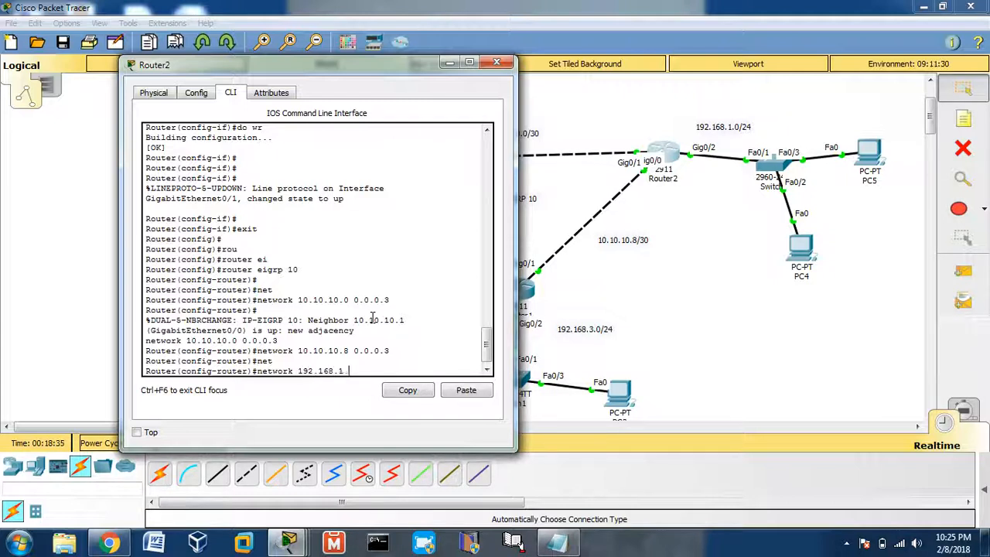
{"action": "type", "text": "192.168.1.0"}
{"action": "key", "text": "Return"}
{"action": "key", "text": "Return"}
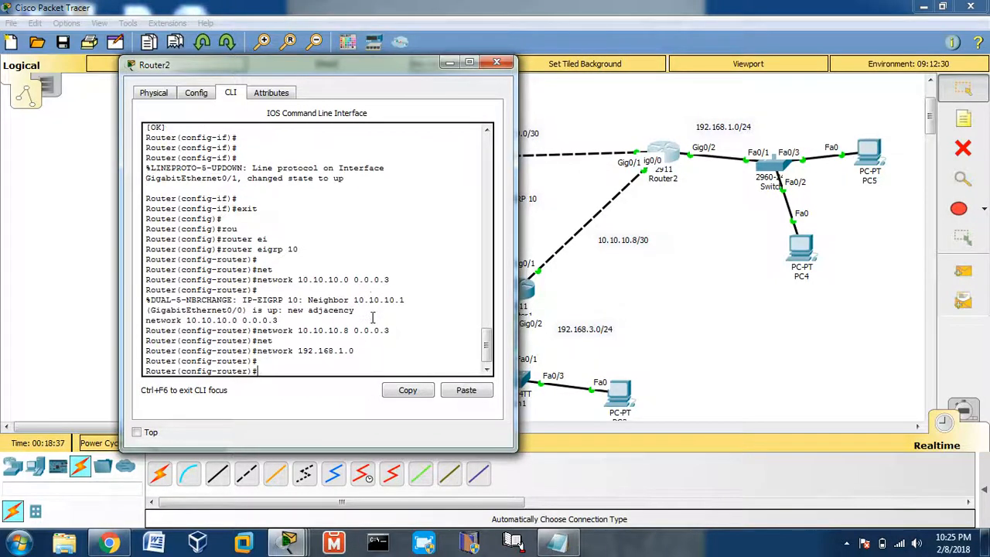
Save Router2's running configuration with do wr and close its window.
{"action": "type", "text": "do wr"}
{"action": "key", "text": "Return"}
{"action": "key", "text": "Return"}
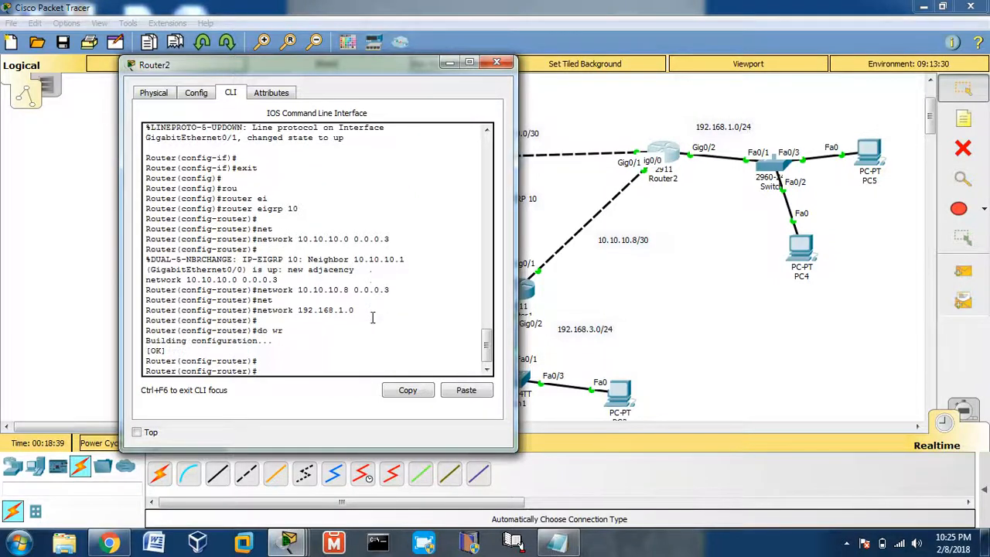
{"action": "left_click", "coordinate": [497, 62]}
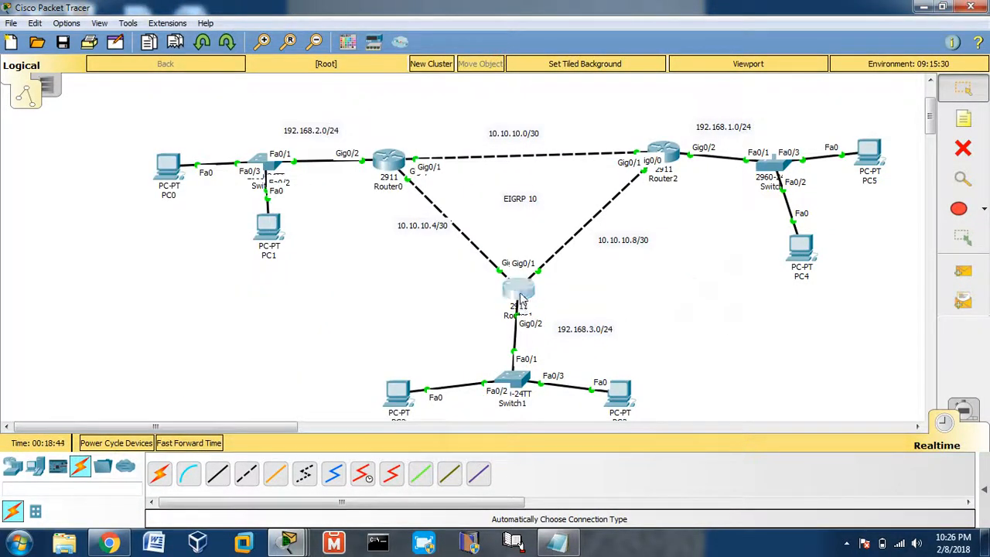
Open Router1's command line and exit interface configuration mode to reach global configuration mode.
{"action": "left_click", "coordinate": [520, 300]}
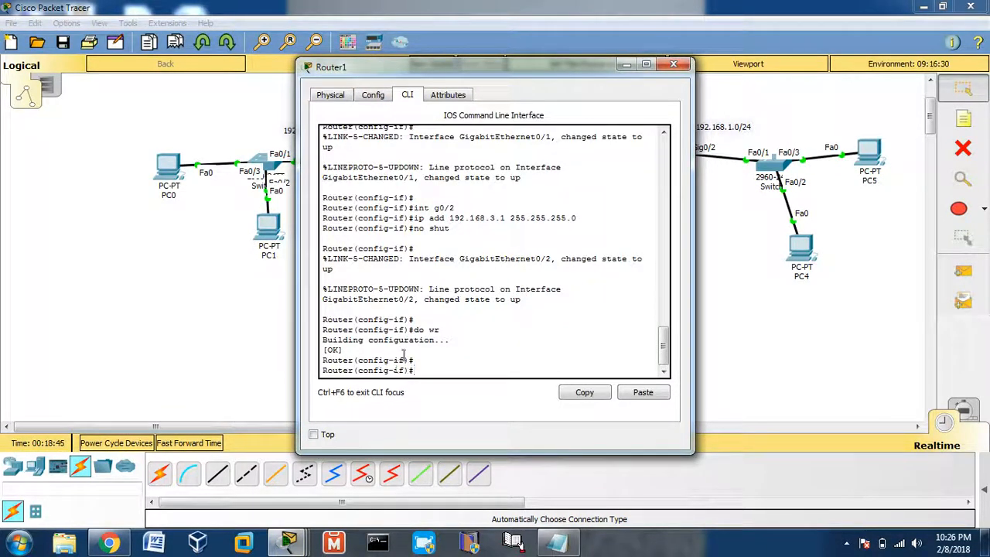
{"action": "type", "text": "exit"}
{"action": "key", "text": "Return"}
{"action": "key", "text": "Return"}
Start the EIGRP routing process with autonomous system number 10 on Router1.
{"action": "type", "text": "rou"}
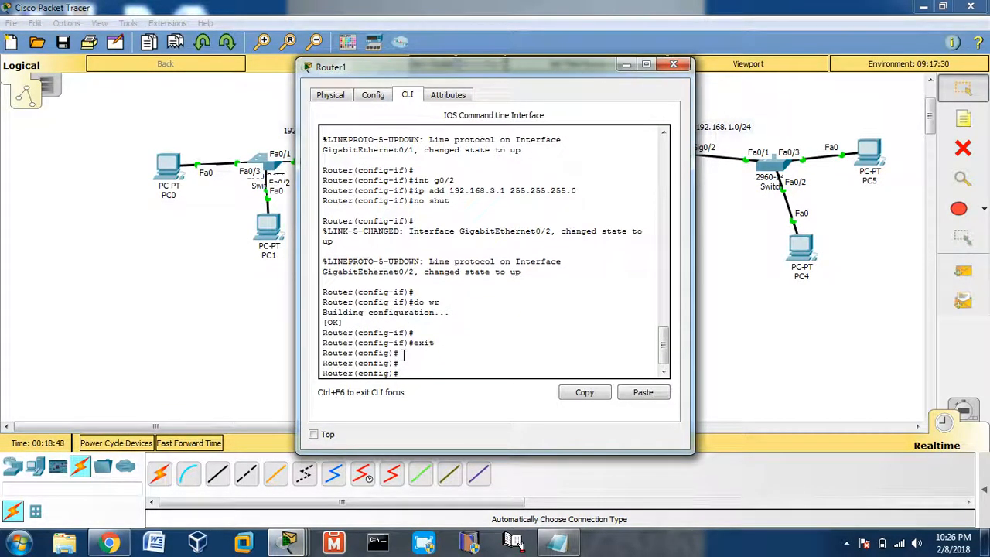
{"action": "key", "text": "Tab"}
{"action": "type", "text": "ei"}
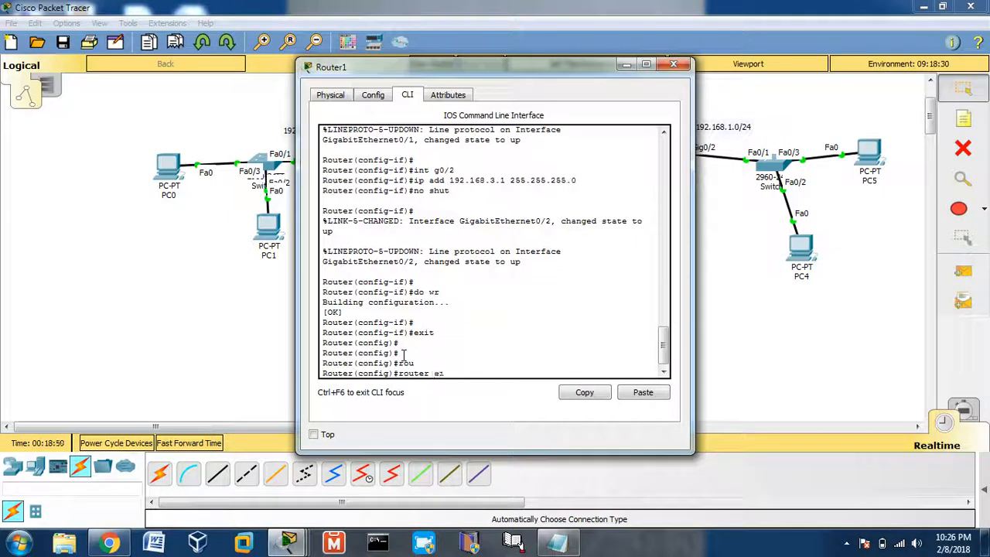
{"action": "key", "text": "Tab"}
{"action": "type", "text": "10"}
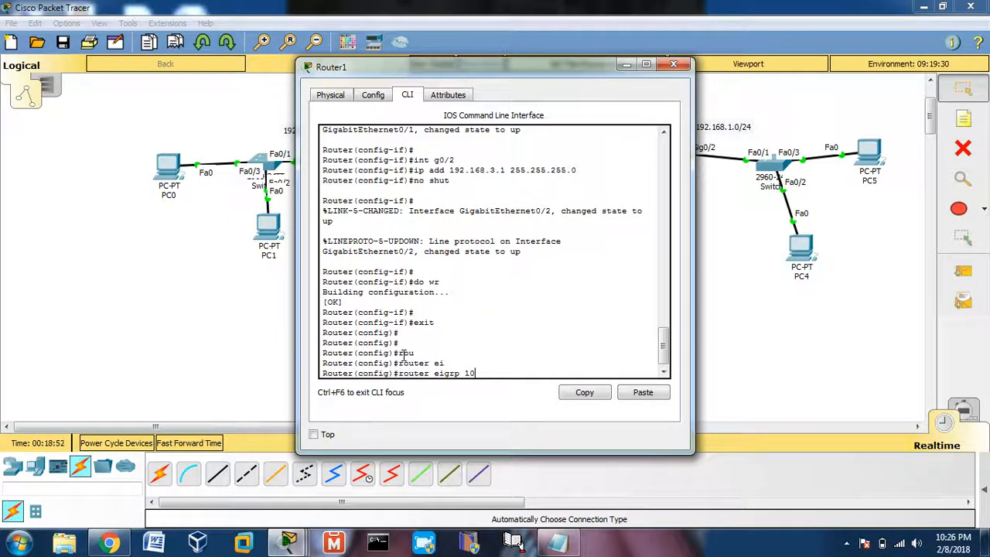
{"action": "key", "text": "Return"}
{"action": "key", "text": "Return"}
Add network 10.10.10.4 with wildcard mask 0.0.0.3 to Router1's EIGRP process, moving the router window off the topology.
{"action": "type", "text": "net"}
{"action": "key", "text": "Tab"}
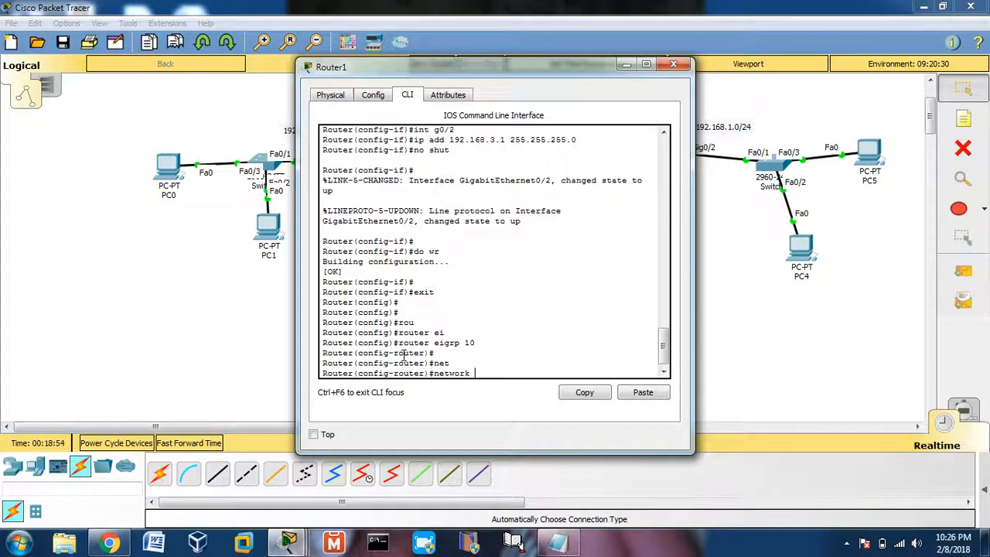
{"action": "type", "text": "10.10.10.4"}
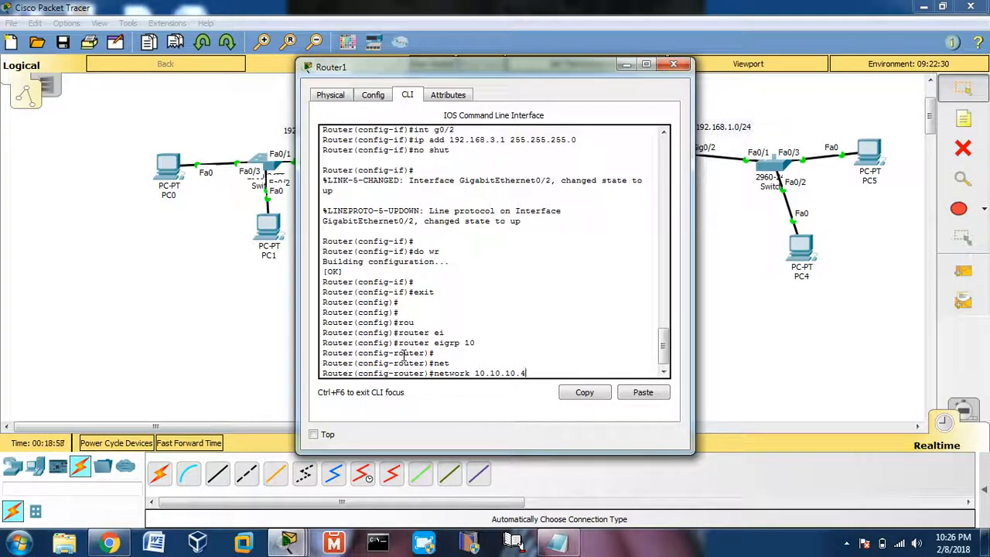
{"action": "left_click_drag", "start_coordinate": [484, 69], "coordinate": [854, 101]}
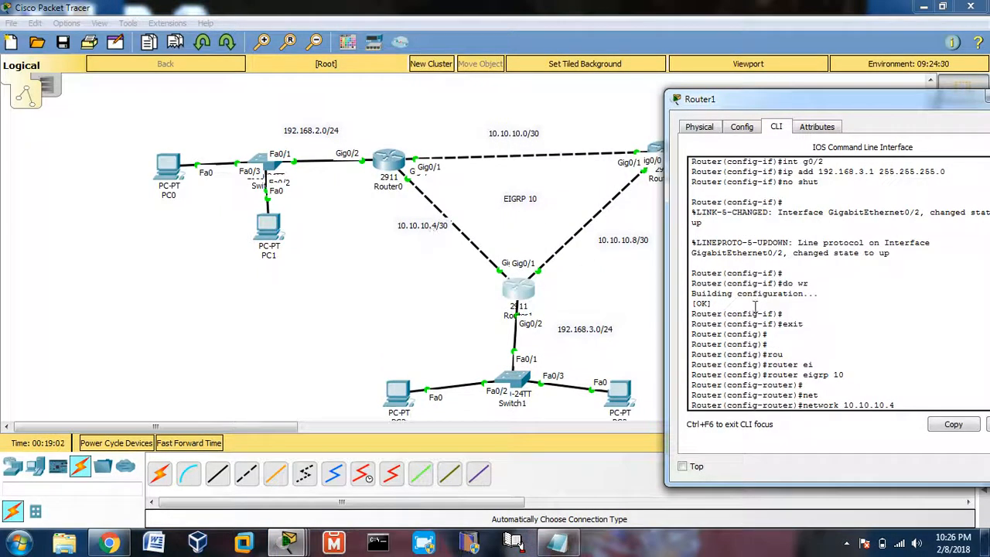
{"action": "type", "text": "0.0"}
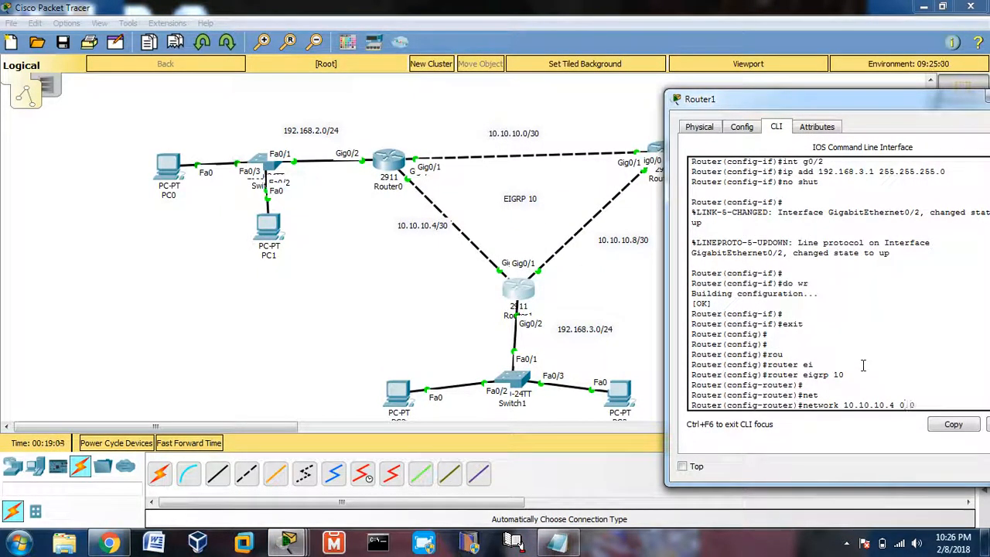
{"action": "type", "text": ".0.3"}
{"action": "key", "text": "Return"}
{"action": "key", "text": "Return"}
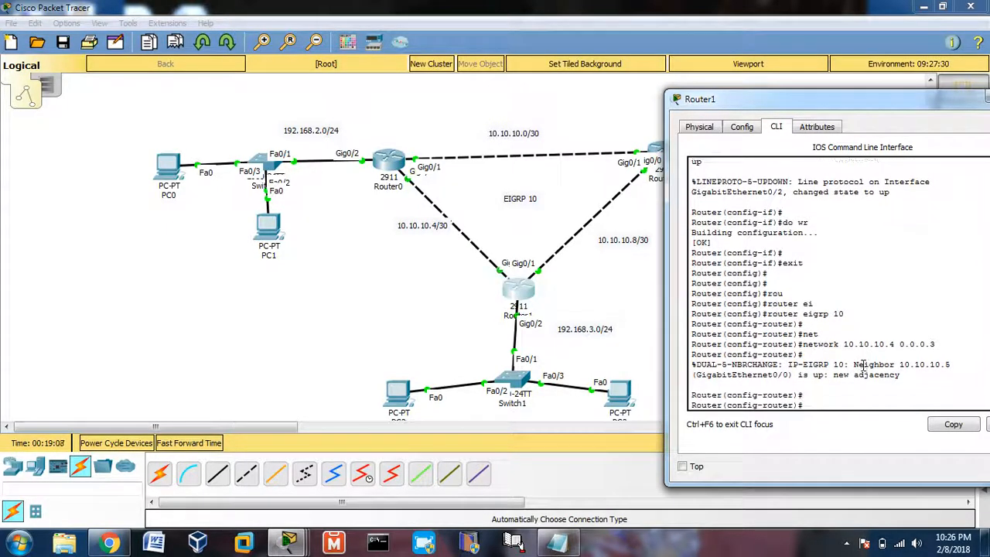
Add network 10.10.10.8 with wildcard mask 0.0.0.3 to Router1's EIGRP process by reusing the previous network command.
{"action": "key", "text": "Up"}
{"action": "key", "text": "Left"}
{"action": "key", "text": "Left"}
{"action": "key", "text": "Left"}
{"action": "key", "text": "Left"}
{"action": "key", "text": "Left"}
{"action": "key", "text": "Left"}
{"action": "key", "text": "Left"}
{"action": "key", "text": "Left"}
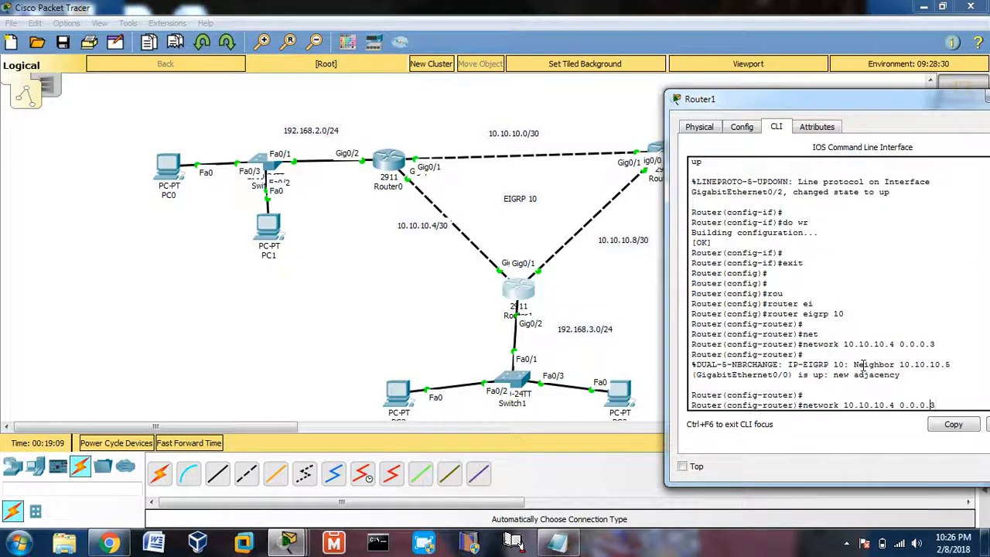
{"action": "key", "text": "BackSpace"}
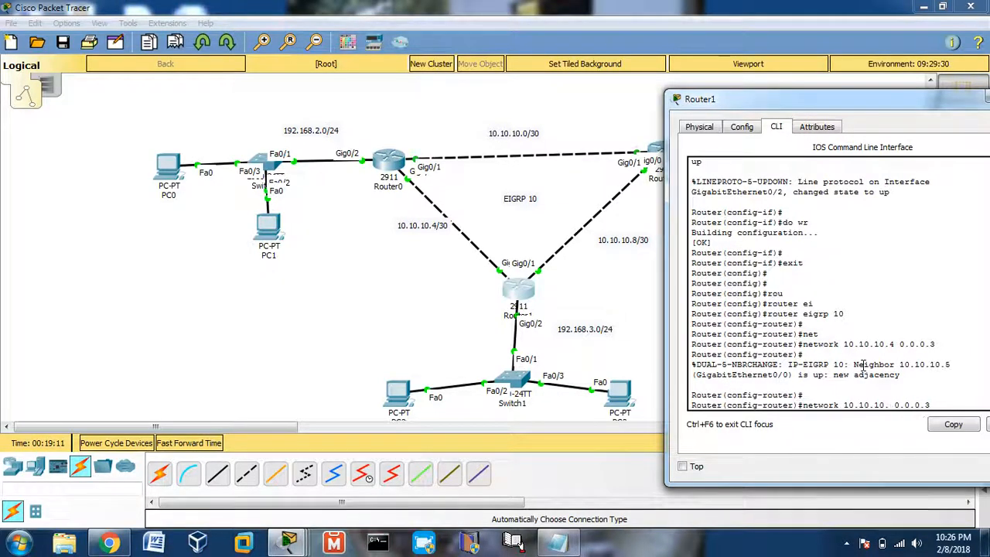
{"action": "type", "text": "8"}
{"action": "key", "text": "Return"}
{"action": "key", "text": "Return"}
{"action": "key", "text": "Return"}
{"action": "key", "text": "Return"}
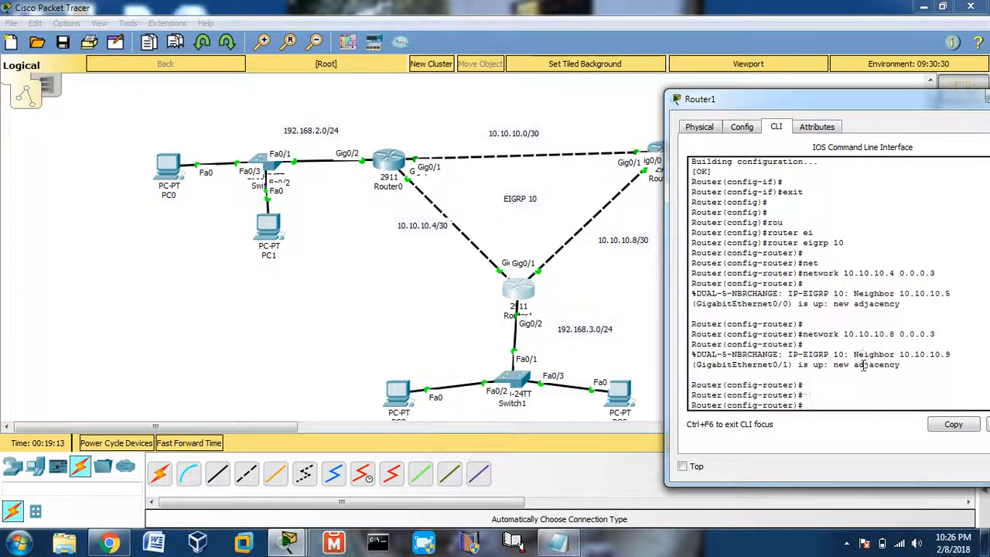
Add network 192.168.3.0 to Router1's EIGRP process.
{"action": "type", "text": "net"}
{"action": "key", "text": "Tab"}
{"action": "type", "text": "192.168"}
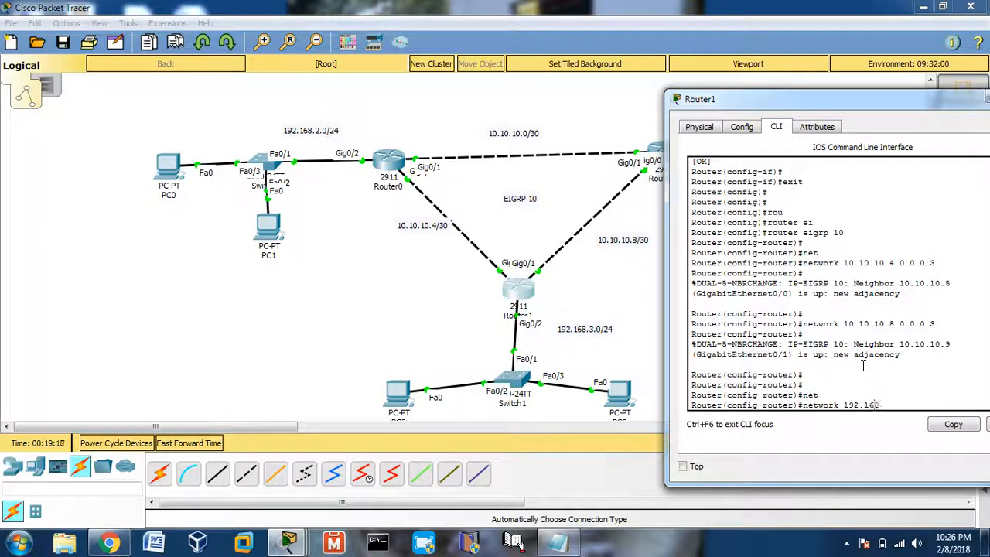
{"action": "type", "text": ".3.0"}
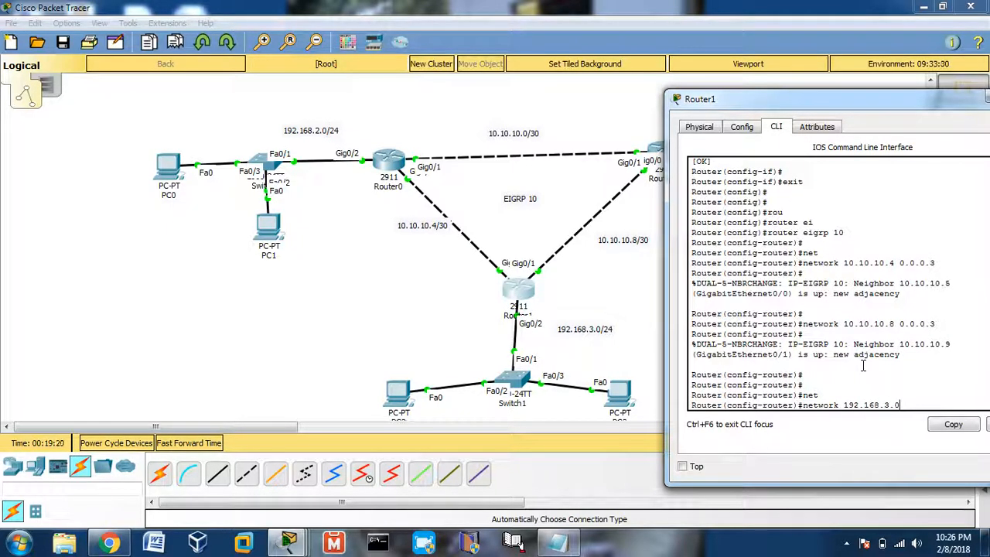
{"action": "key", "text": "Return"}
{"action": "key", "text": "Return"}
{"action": "key", "text": "Return"}
Save Router1's running configuration with do wr and return to the topology.
{"action": "type", "text": "do w"}
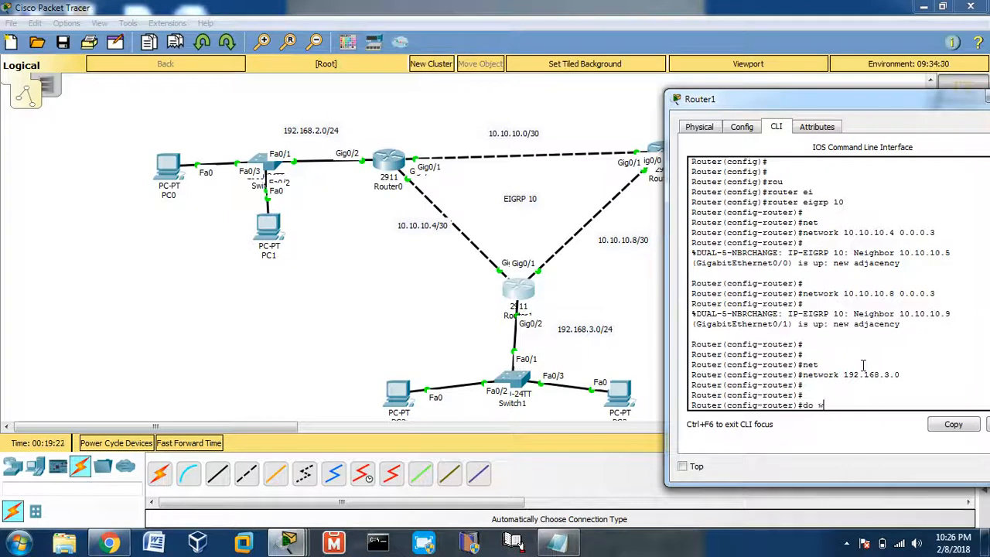
{"action": "type", "text": "r"}
{"action": "key", "text": "Return"}
{"action": "key", "text": "Return"}
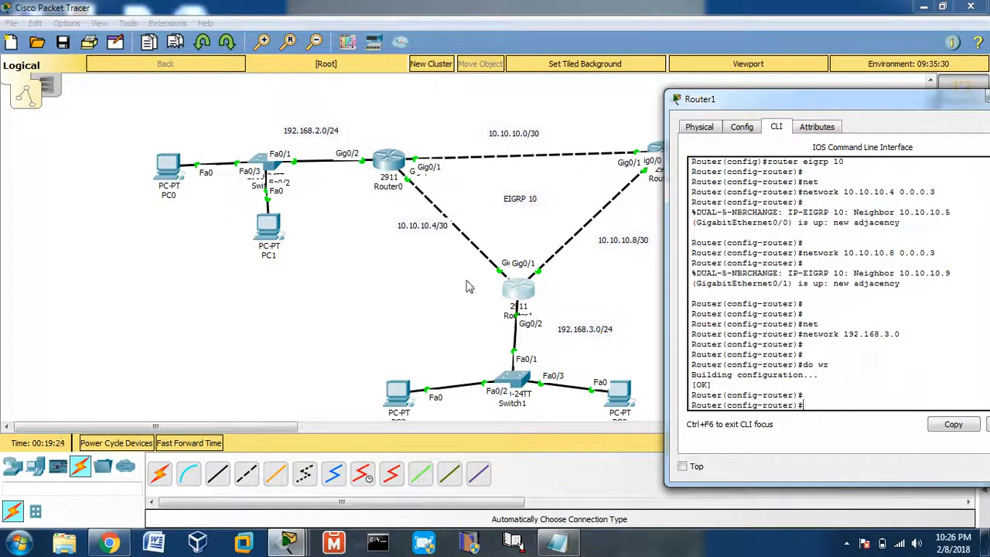
{"action": "left_click", "coordinate": [338, 277]}
Open Router0's command line, return to privileged EXEC mode and display its routing table with sh ip route.
{"action": "left_click", "coordinate": [387, 163]}
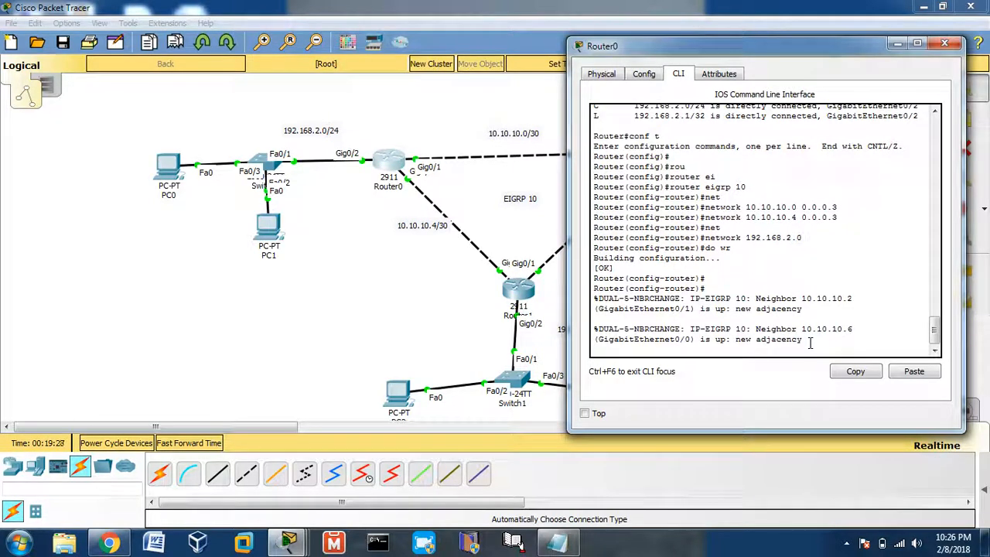
{"action": "key", "text": "Return"}
{"action": "key", "text": "Return"}
{"action": "key", "text": "ctrl+z"}
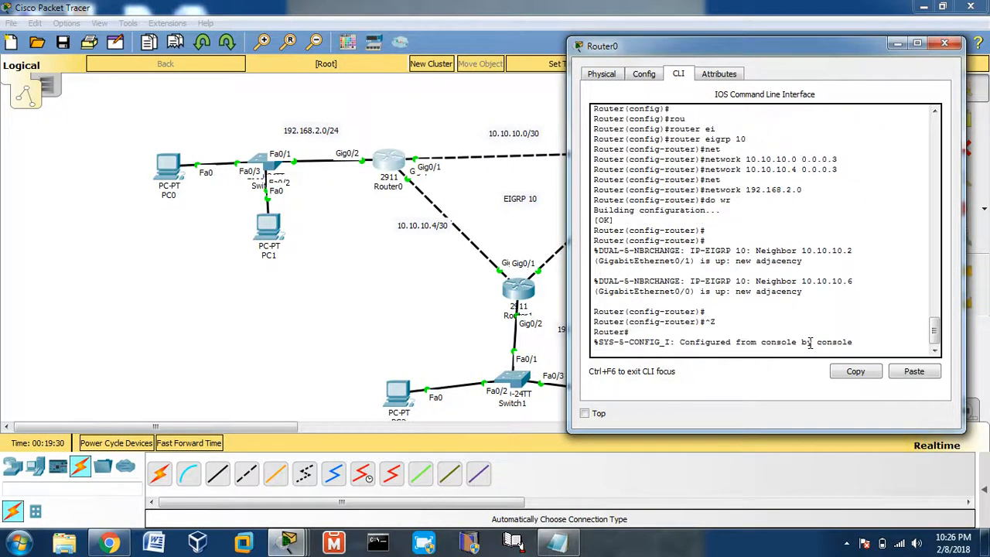
{"action": "key", "text": "Return"}
{"action": "key", "text": "Return"}
{"action": "type", "text": "s"}
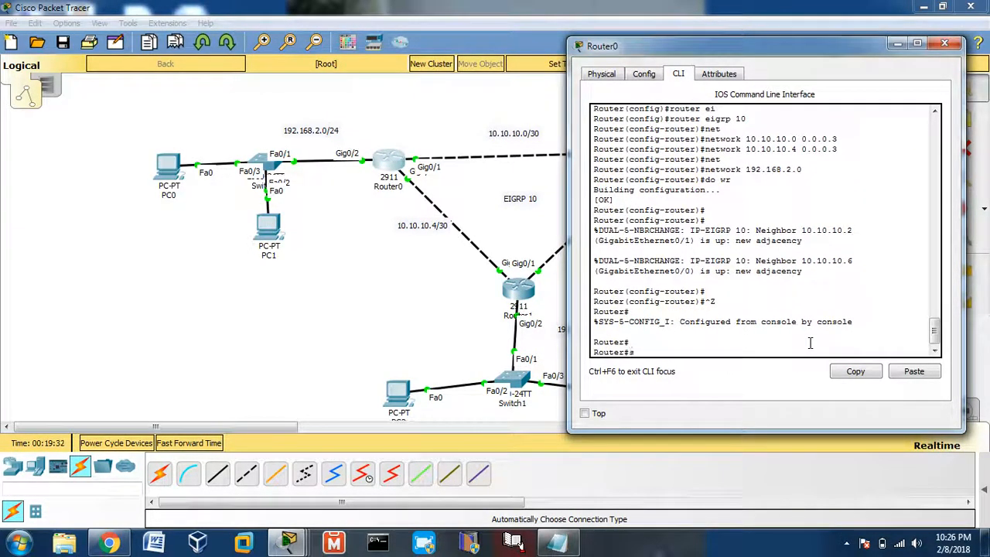
{"action": "type", "text": " ip route"}
{"action": "key", "text": "Return"}
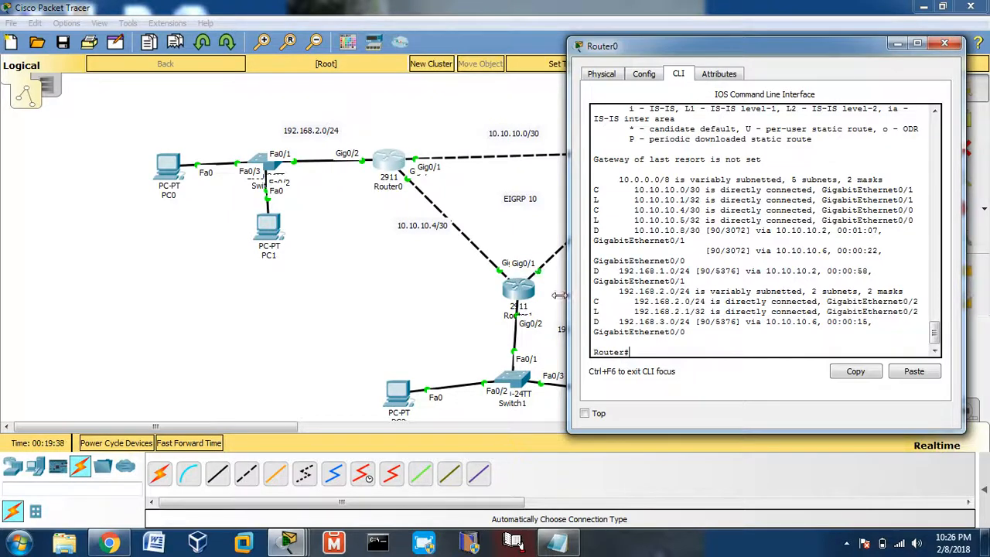
Widen Router0's window and examine the routing entries for 10.10.10.8/30, 192.168.1.0/24, 192.168.2.0/24 and 192.168.3.0/24.
{"action": "left_click_drag", "start_coordinate": [567, 296], "coordinate": [429, 295]}
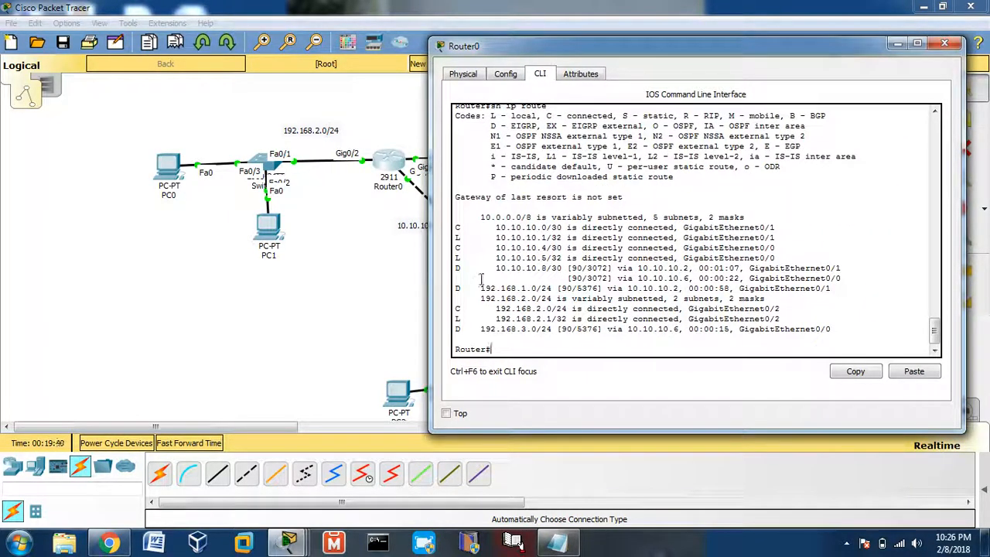
{"action": "left_click_drag", "start_coordinate": [492, 269], "coordinate": [652, 269]}
{"action": "left_click_drag", "start_coordinate": [480, 288], "coordinate": [569, 289]}
{"action": "left_click_drag", "start_coordinate": [486, 309], "coordinate": [559, 309]}
{"action": "left_click_drag", "start_coordinate": [479, 329], "coordinate": [572, 329]}
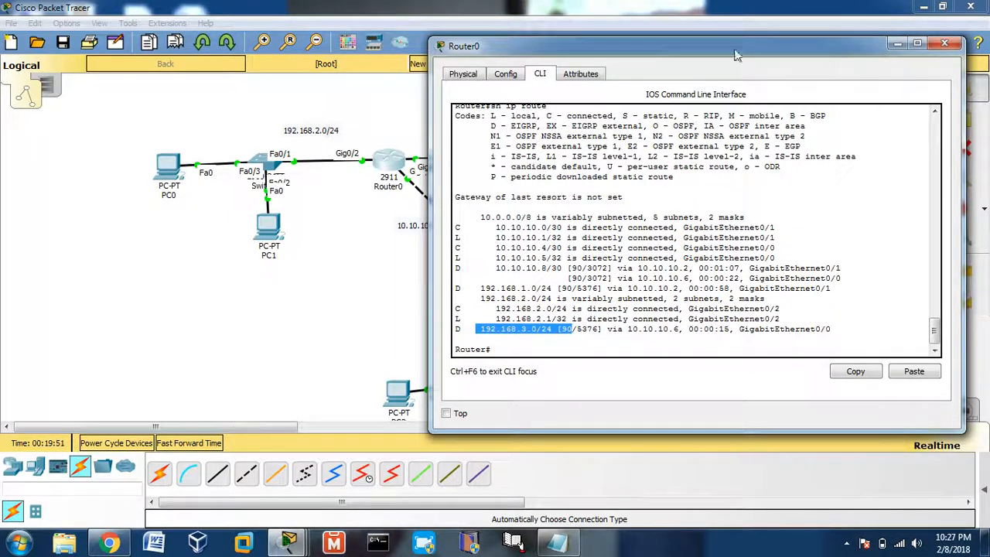
Move Router0's window aside, compare its routing entries with the network labels in the topology, and close the window.
{"action": "left_click_drag", "start_coordinate": [741, 44], "coordinate": [336, 129]}
{"action": "left_click_drag", "start_coordinate": [559, 335], "coordinate": [486, 335]}
{"action": "scroll", "coordinate": [222, 301], "scroll_direction": "down", "scroll_amount": 2}
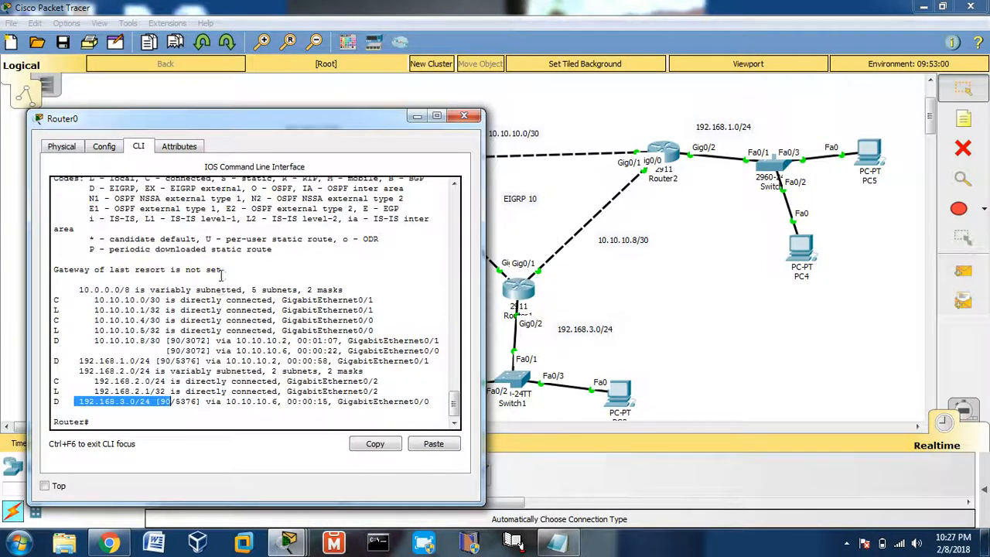
{"action": "left_click_drag", "start_coordinate": [328, 122], "coordinate": [315, 146]}
{"action": "left_click_drag", "start_coordinate": [67, 385], "coordinate": [139, 385]}
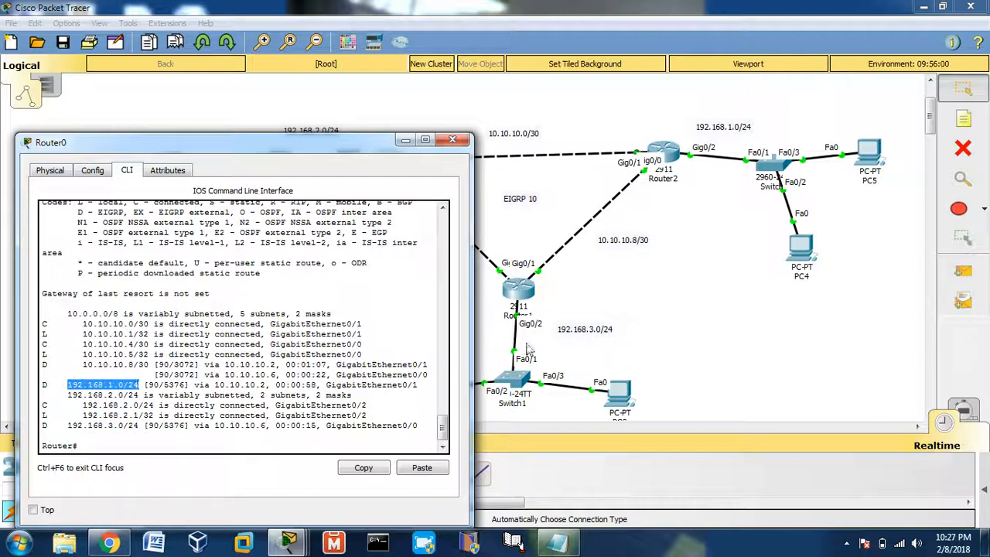
{"action": "left_click", "coordinate": [560, 331]}
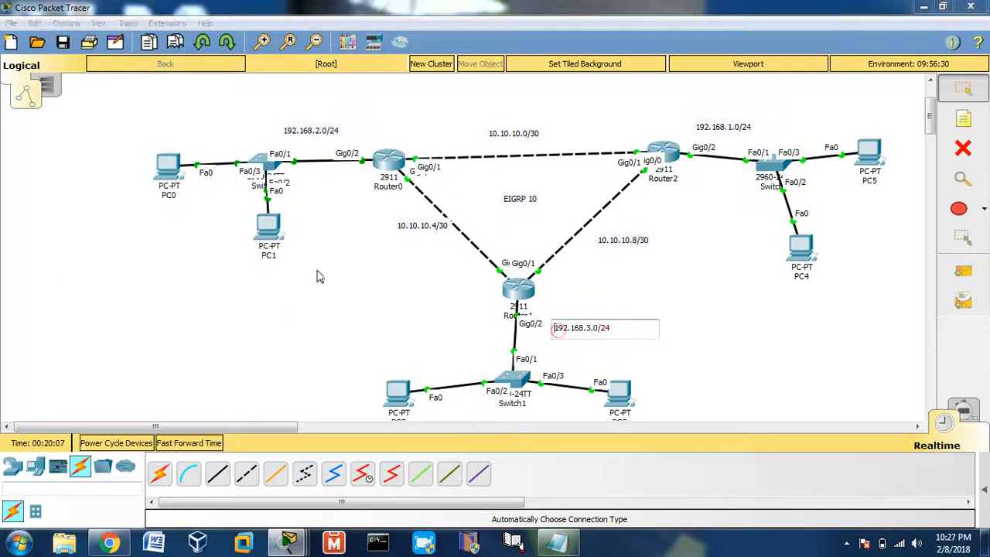
{"action": "left_click", "coordinate": [394, 164]}
{"action": "left_click", "coordinate": [68, 427]}
{"action": "left_click_drag", "start_coordinate": [68, 426], "coordinate": [122, 426]}
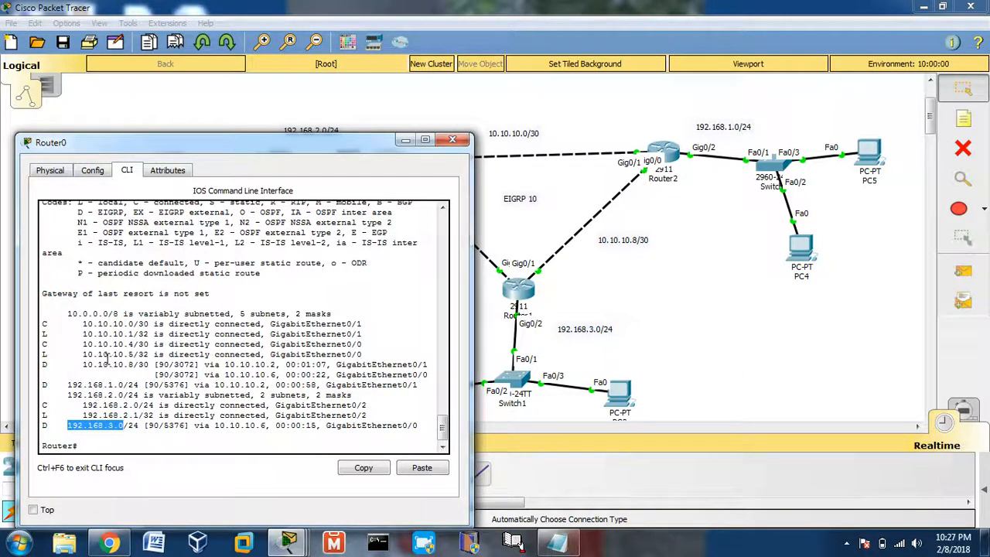
{"action": "left_click_drag", "start_coordinate": [80, 364], "coordinate": [138, 364]}
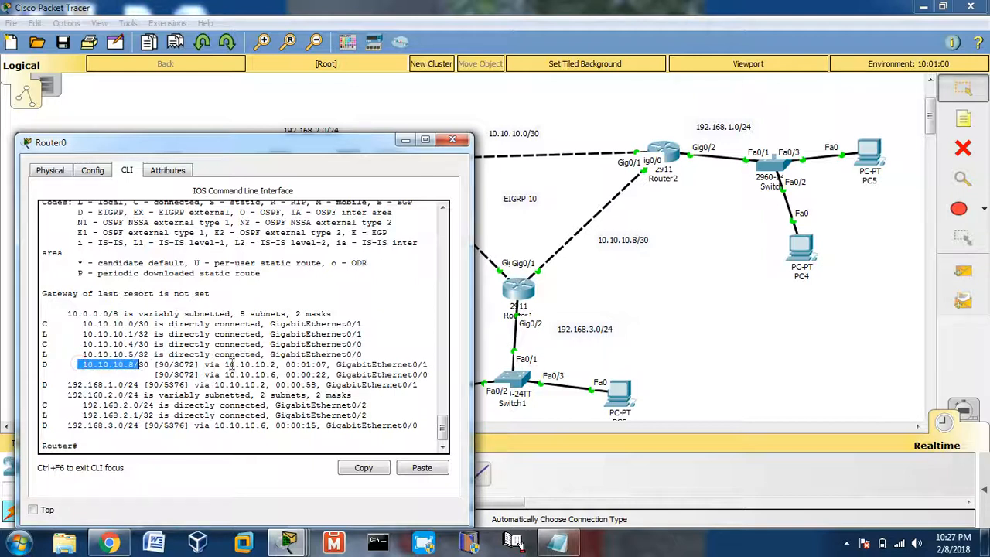
{"action": "left_click_drag", "start_coordinate": [81, 344], "coordinate": [129, 344]}
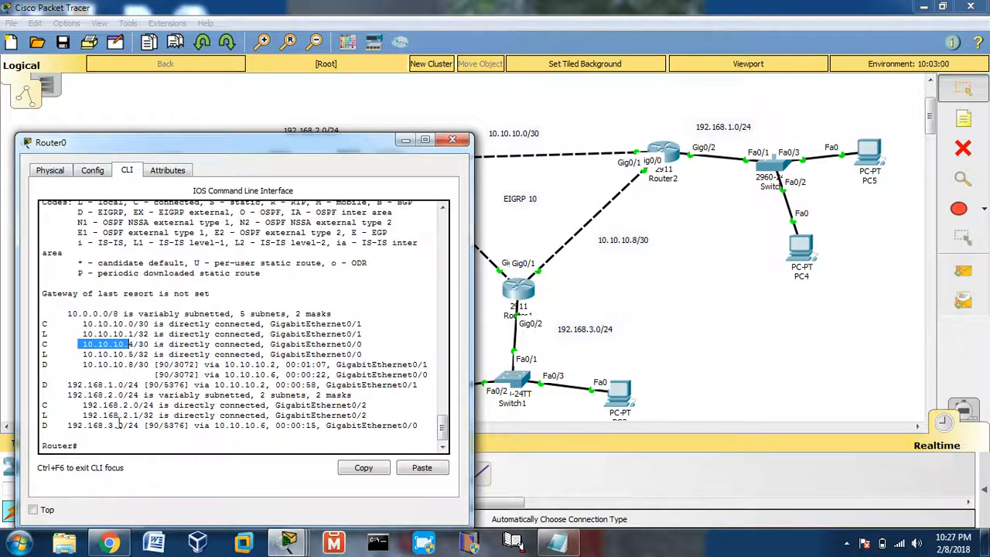
{"action": "left_click", "coordinate": [447, 140]}
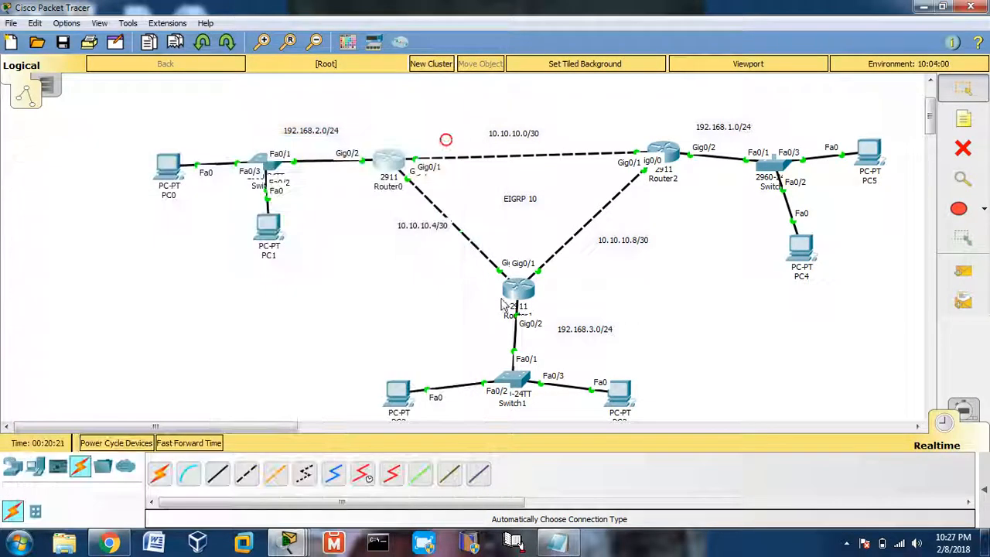
Open Router1's command line, return to privileged EXEC mode and display its routing table with sh ip route.
{"action": "left_click", "coordinate": [505, 302]}
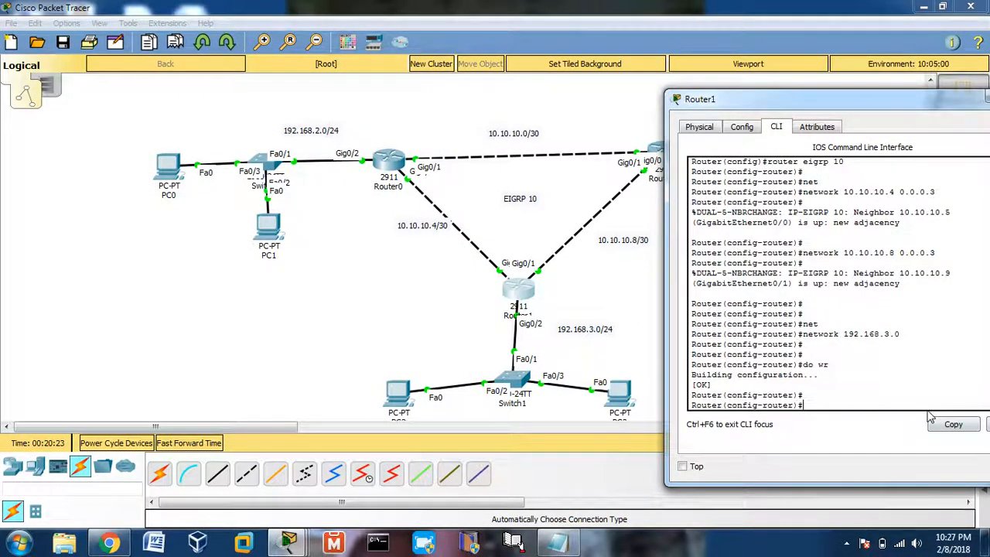
{"action": "key", "text": "ctrl+z"}
{"action": "key", "text": "Return"}
{"action": "key", "text": "Return"}
{"action": "type", "text": "sh"}
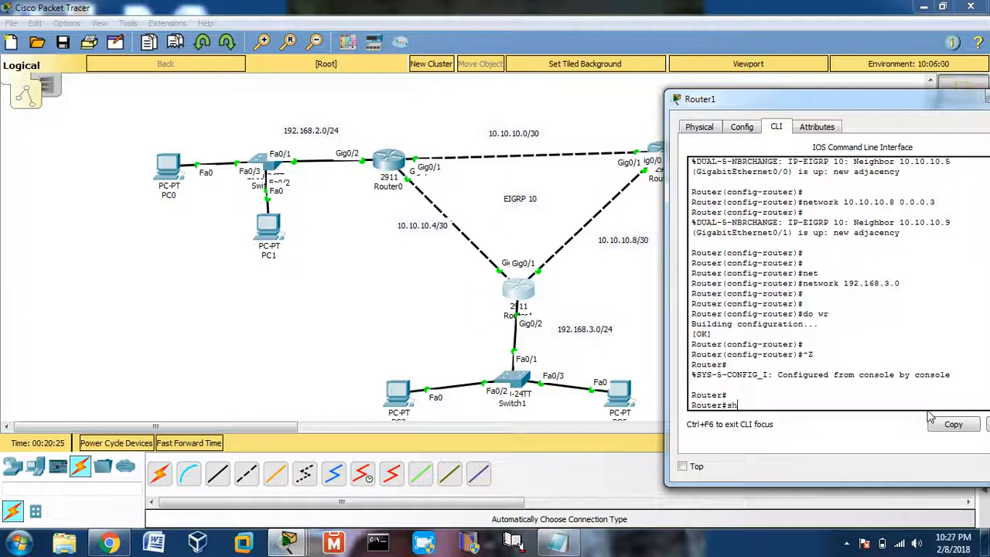
{"action": "type", "text": " ip route"}
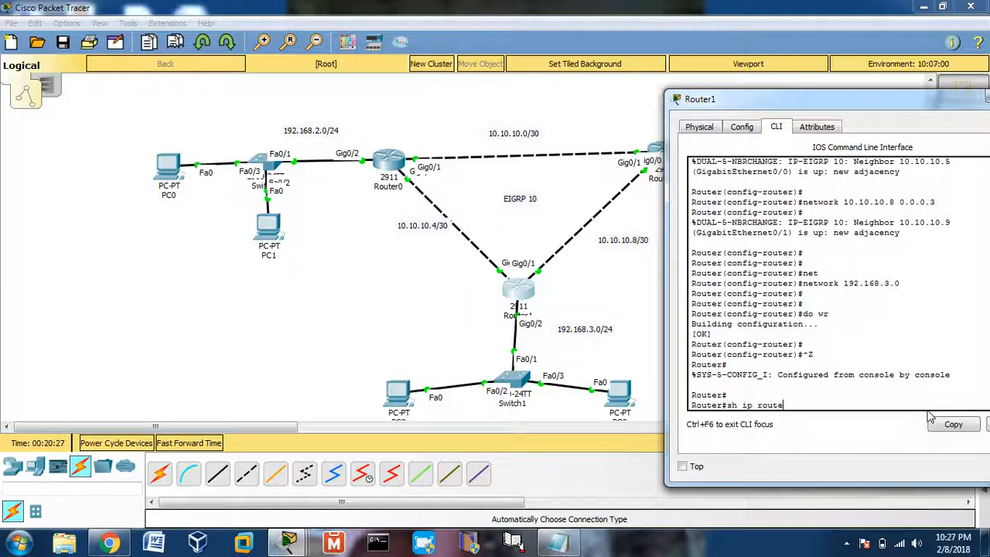
{"action": "key", "text": "Return"}
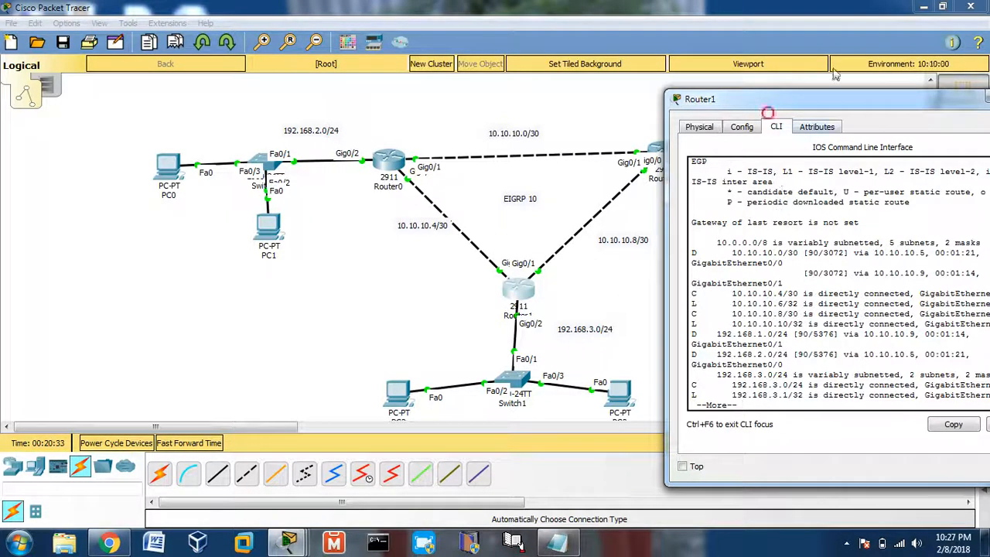
Examine Router1's routing entries for 192.168.3.0/24, 192.168.2.0/24 and 192.168.1.0/24 against the topology, and close its window.
{"action": "left_click_drag", "start_coordinate": [825, 107], "coordinate": [830, 190]}
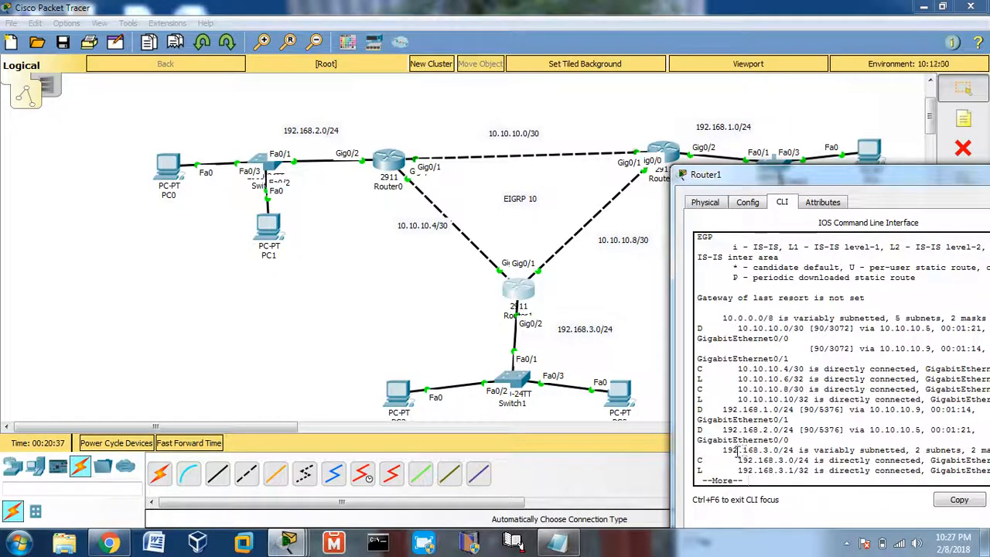
{"action": "left_click_drag", "start_coordinate": [720, 451], "coordinate": [784, 452]}
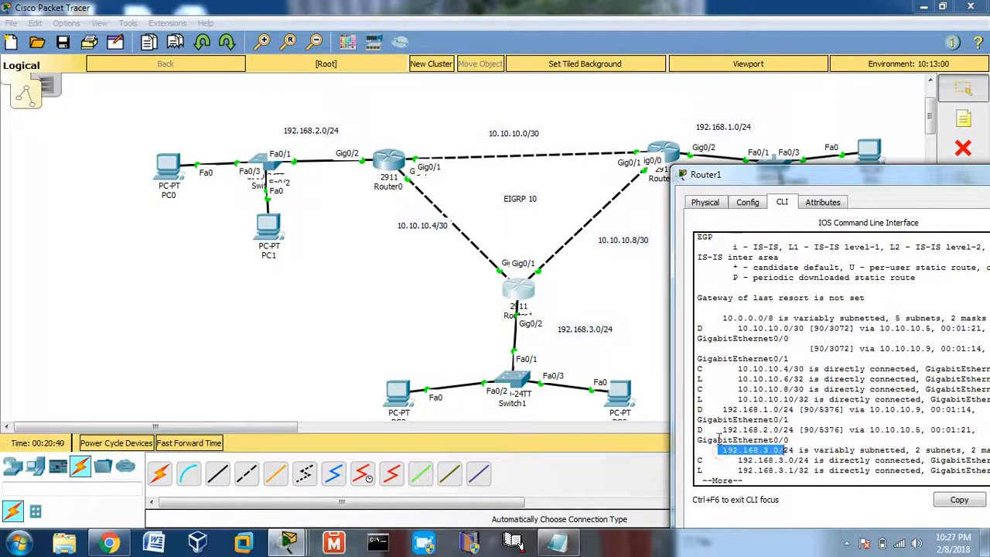
{"action": "left_click_drag", "start_coordinate": [720, 428], "coordinate": [795, 432]}
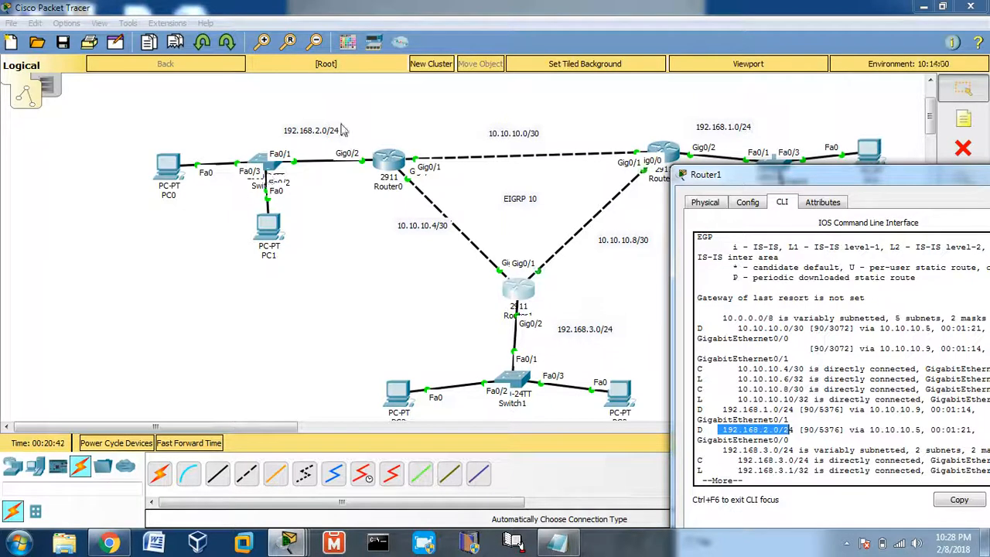
{"action": "left_click_drag", "start_coordinate": [711, 409], "coordinate": [790, 419]}
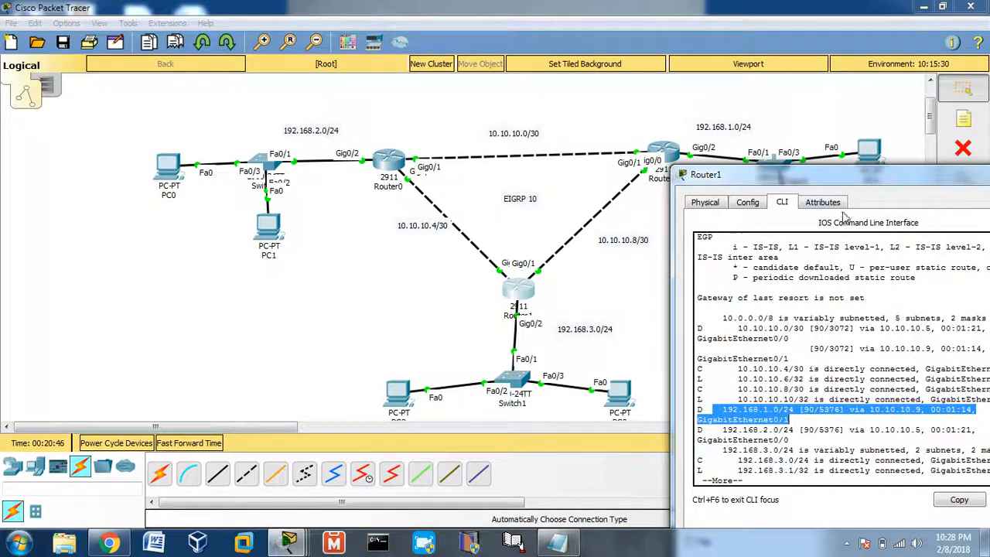
{"action": "left_click_drag", "start_coordinate": [865, 175], "coordinate": [640, 164]}
{"action": "left_click", "coordinate": [824, 161]}
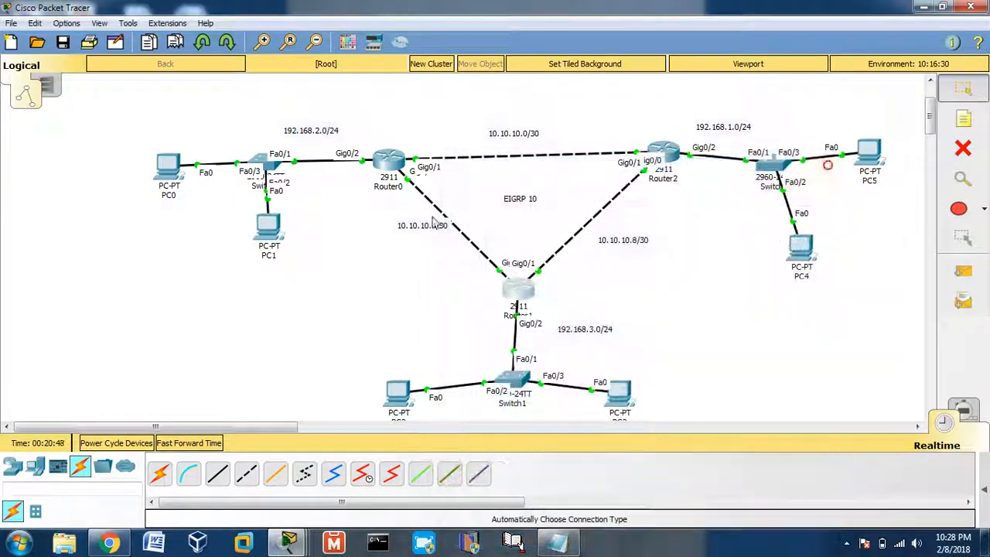
Open the Command Prompt on PC1 and ping 192.168.1.2 to test connectivity to Router2's LAN.
{"action": "left_click", "coordinate": [267, 225]}
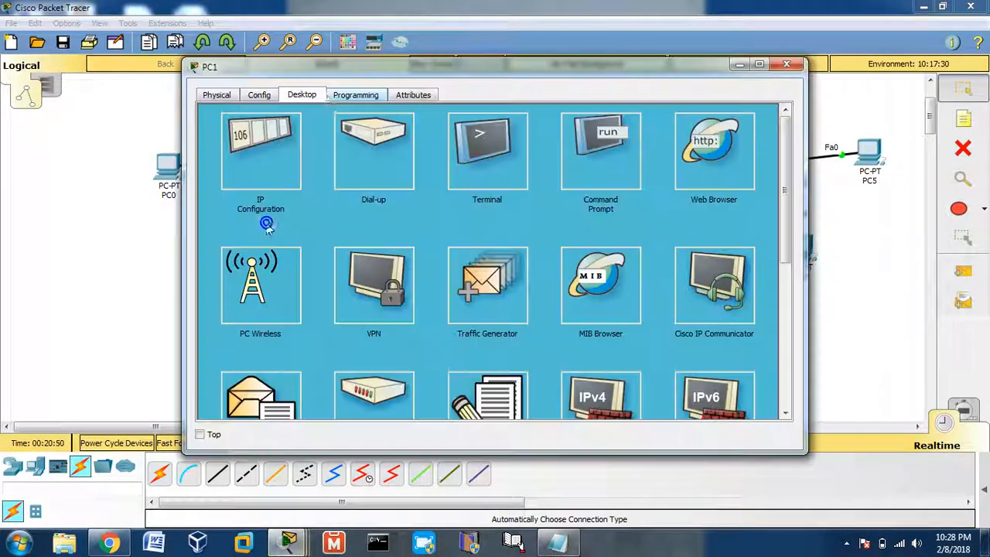
{"action": "left_click", "coordinate": [609, 174]}
{"action": "left_click_drag", "start_coordinate": [635, 64], "coordinate": [452, 147]}
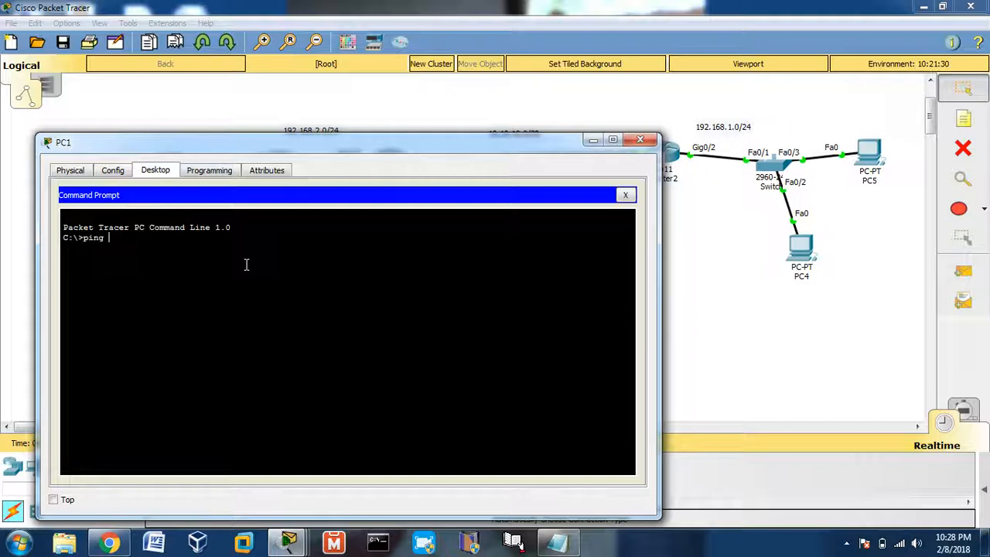
{"action": "type", "text": "ping 192.168.1.2"}
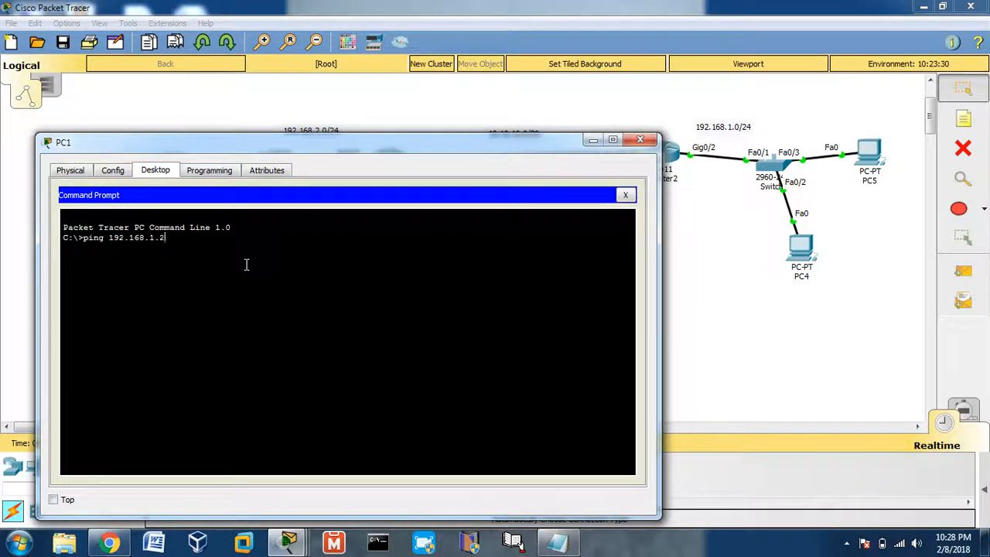
{"action": "key", "text": "Return"}
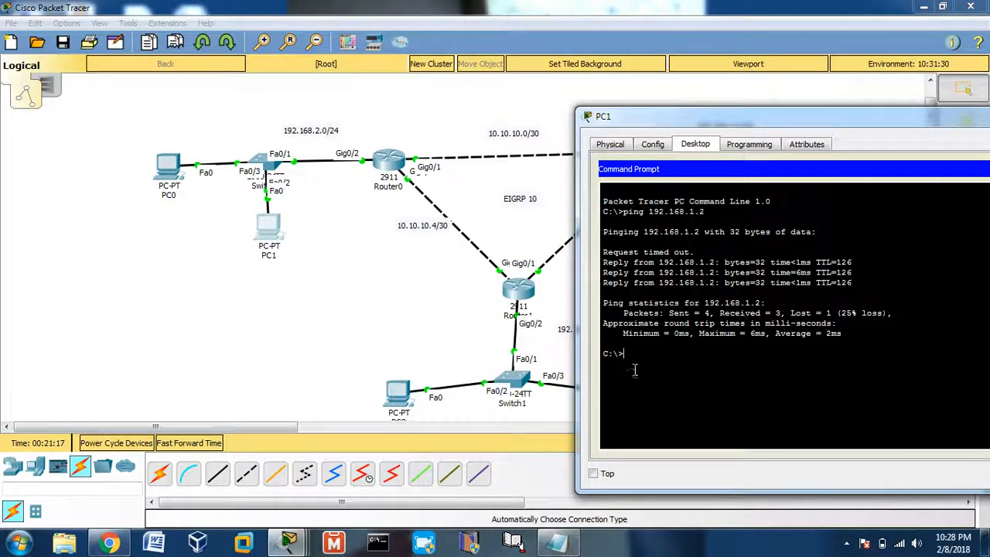
Ping 192.168.3.2 from PC1 to test connectivity to Router1's LAN and return to the topology.
{"action": "key", "text": "Up"}
{"action": "key", "text": "BackSpace"}
{"action": "key", "text": "BackSpace"}
{"action": "key", "text": "BackSpace"}
{"action": "type", "text": "3"}
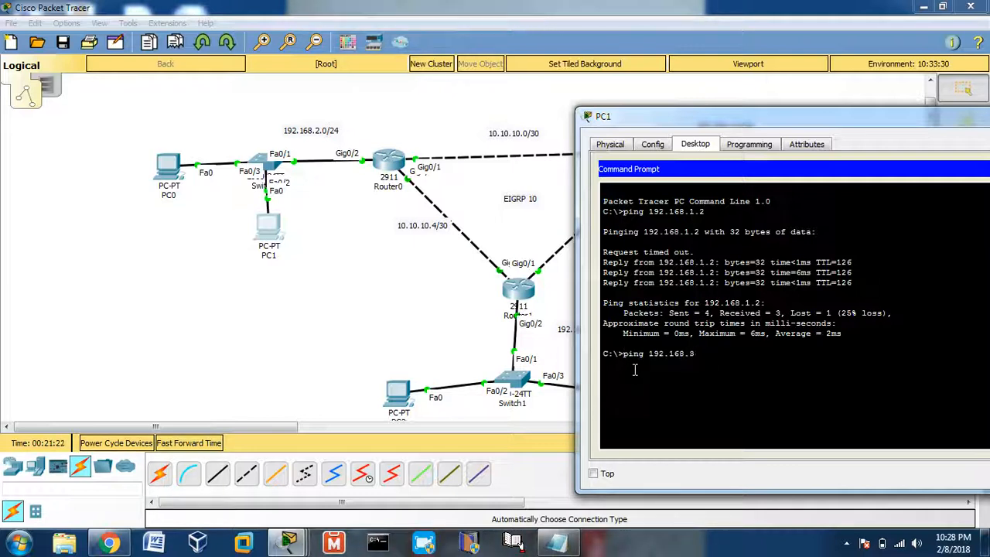
{"action": "key", "text": "Return"}
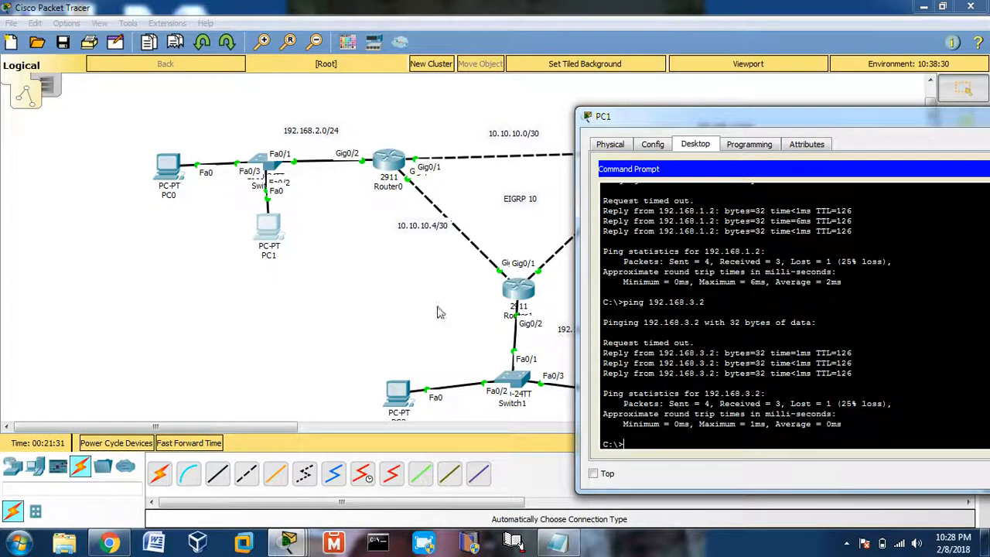
{"action": "left_click", "coordinate": [343, 294]}
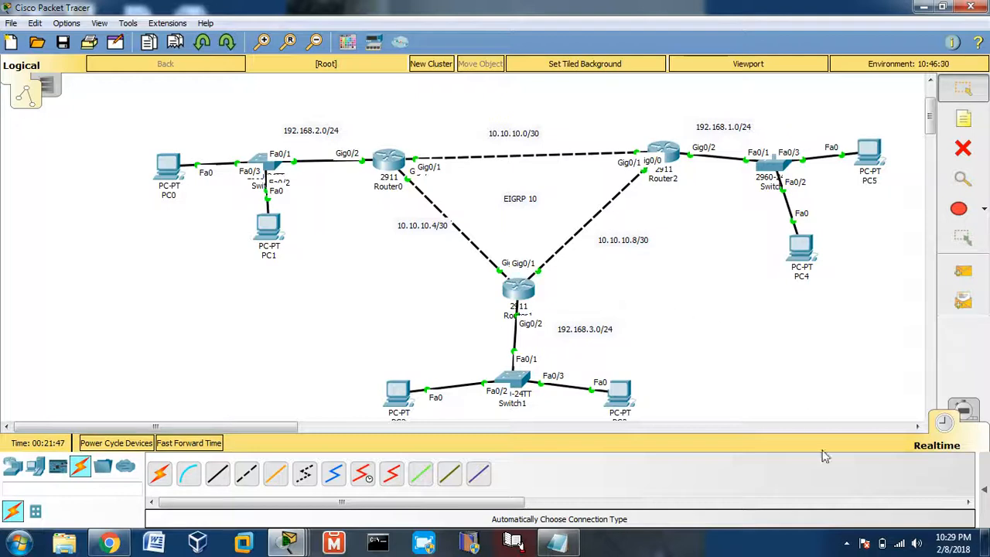
{"action": "left_click", "coordinate": [848, 544]}
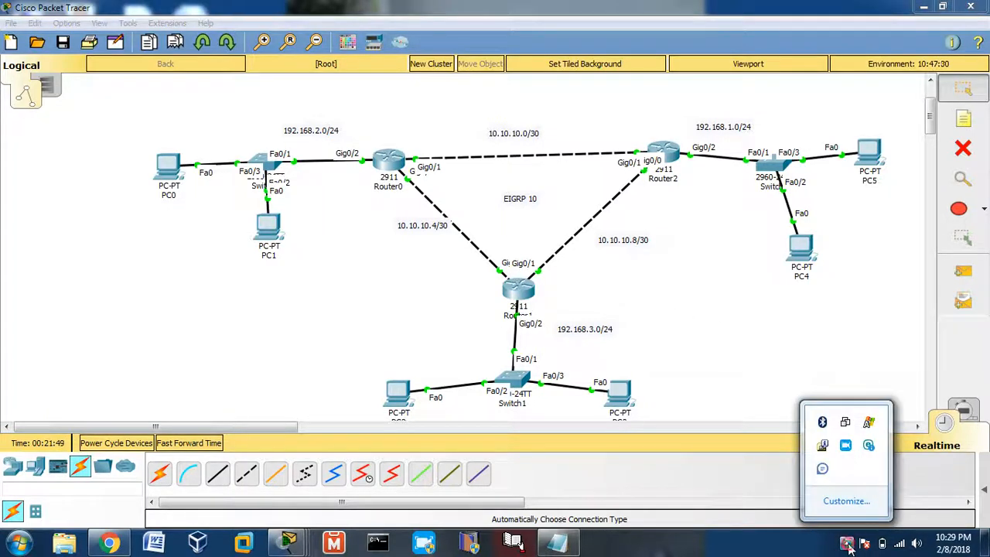